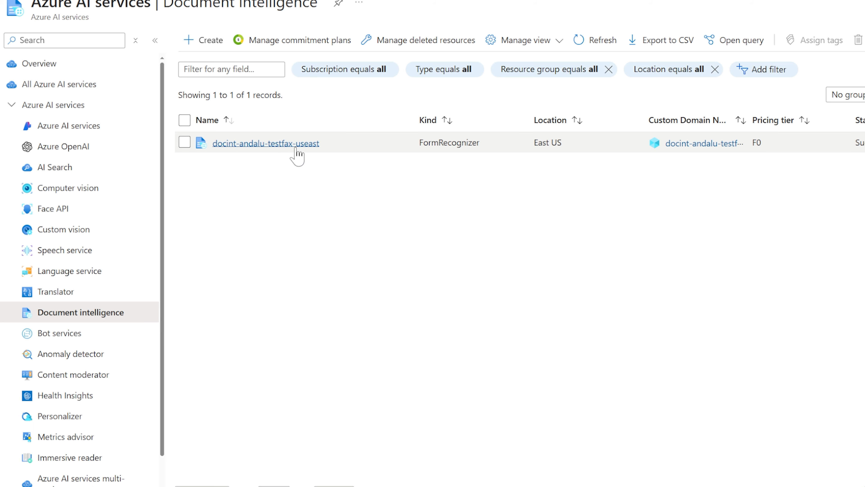
- Open the docint-andalu-testfax-useast resource and launch Document Intelligence Studio from it
left_click(276, 147)
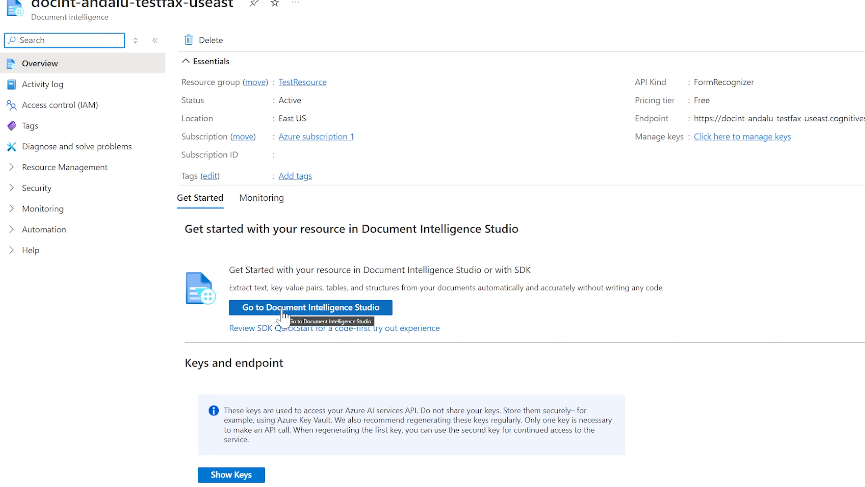
left_click(289, 311)
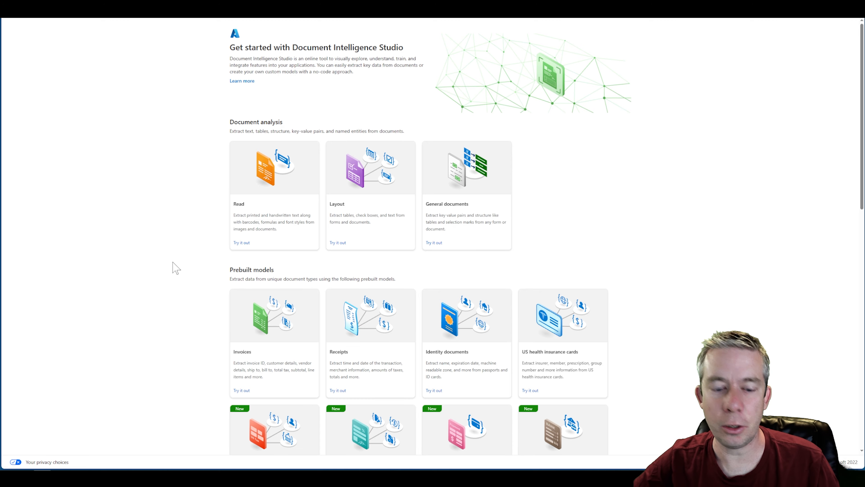
key("ctrl+plus")
key("ctrl+plus")
key("ctrl+plus")
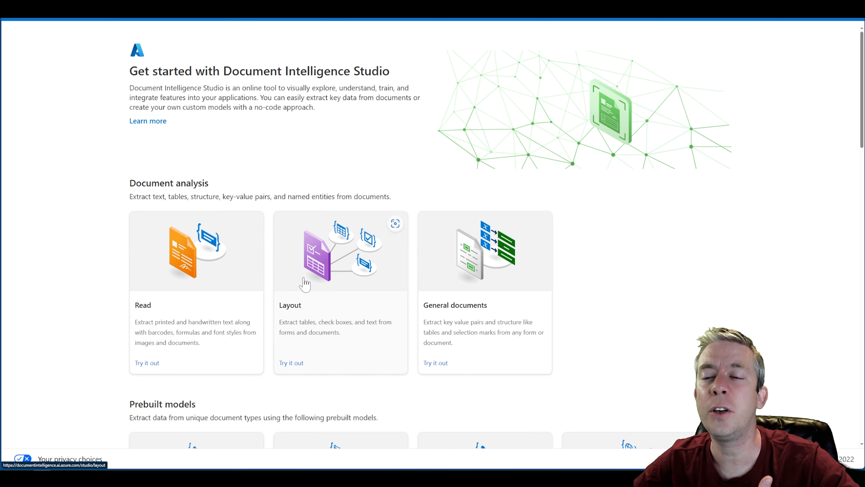
- Open the custom extraction model page from the studio's custom models
scroll(293, 281, "down", 1)
scroll(274, 276, "down", 4)
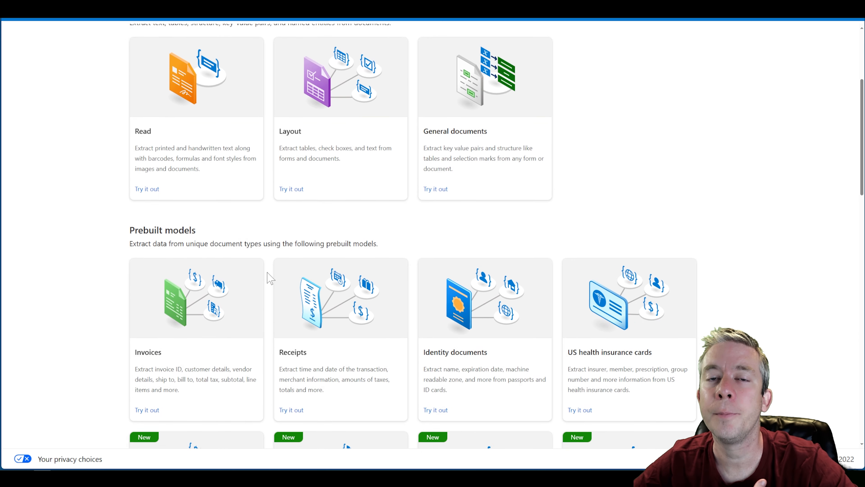
scroll(269, 276, "down", 3)
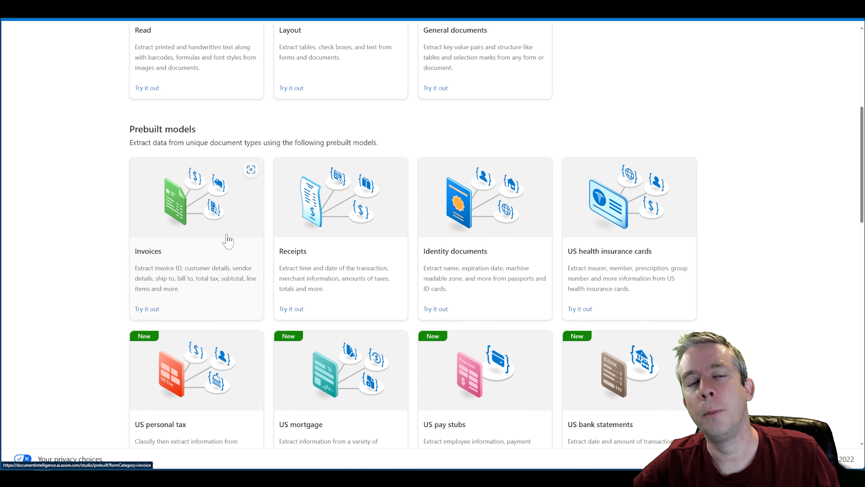
scroll(227, 241, "down", 20)
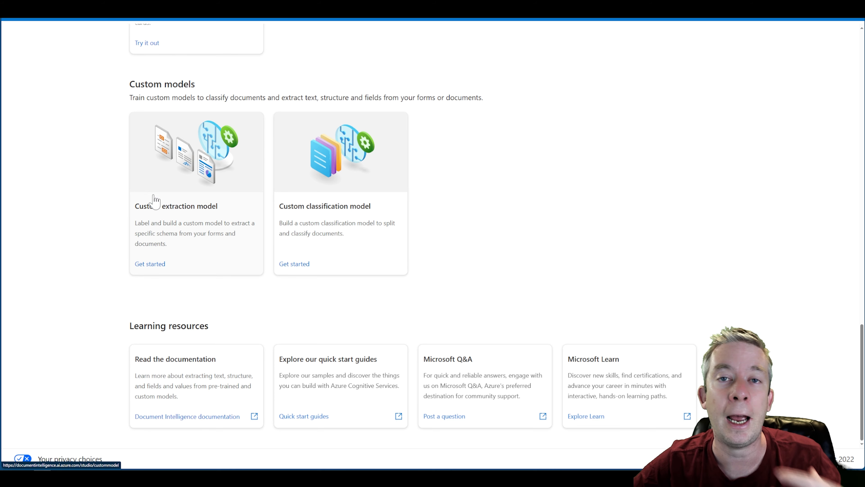
left_click(174, 198)
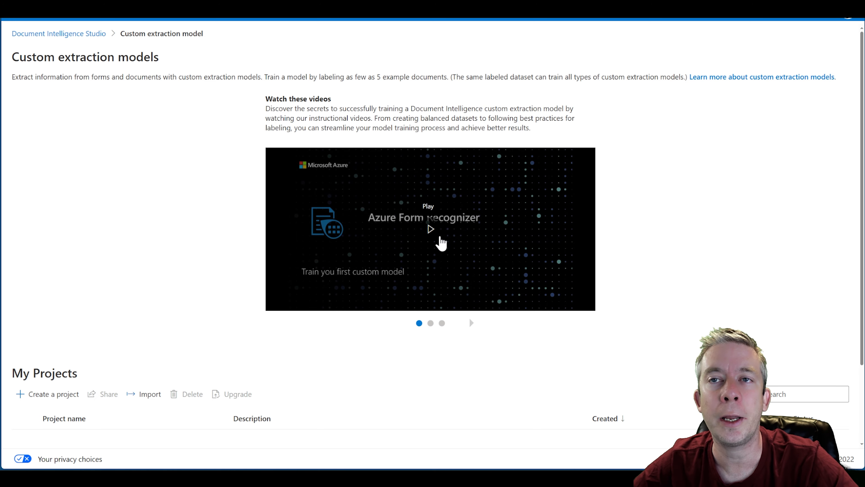
- Start a new custom extraction project named faxtest with the description "Test OCR on Fax" and continue past the project details
scroll(170, 210, "down", 2)
scroll(171, 209, "down", 1)
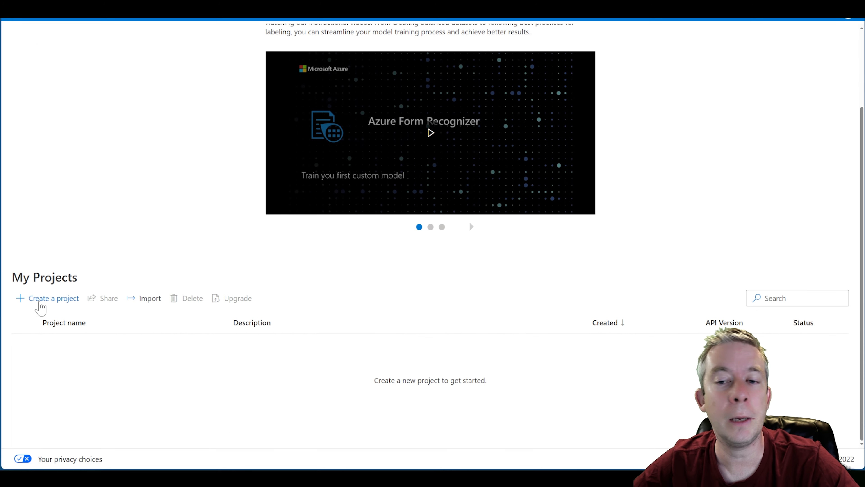
left_click(40, 299)
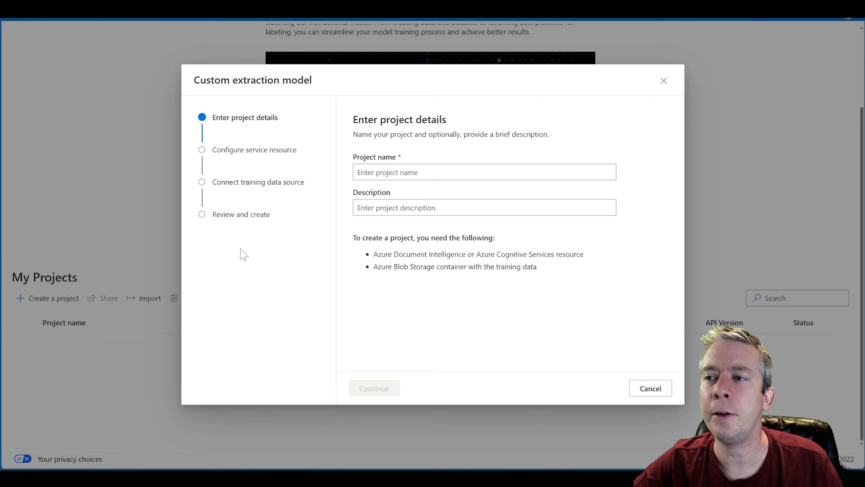
left_click(416, 172)
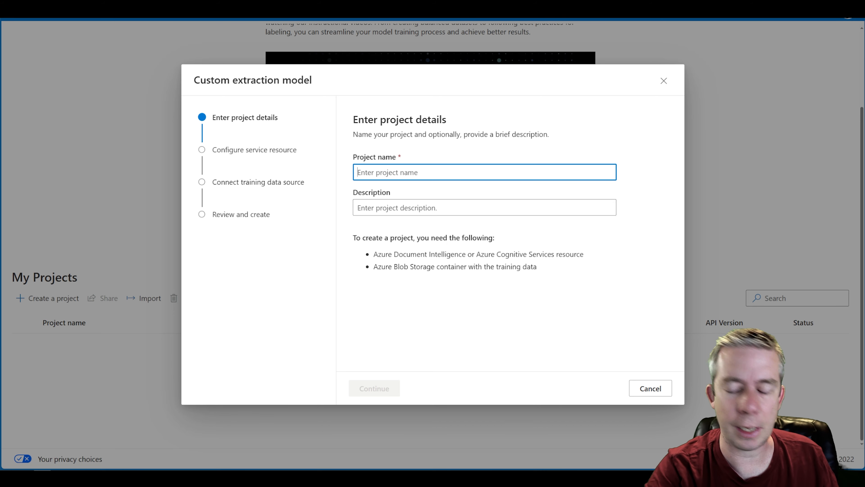
type("faxtest")
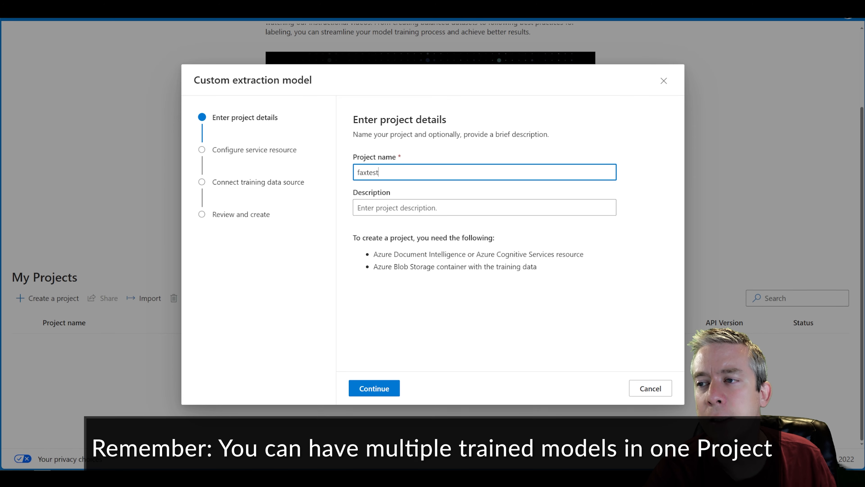
left_click(395, 208)
type("Test ")
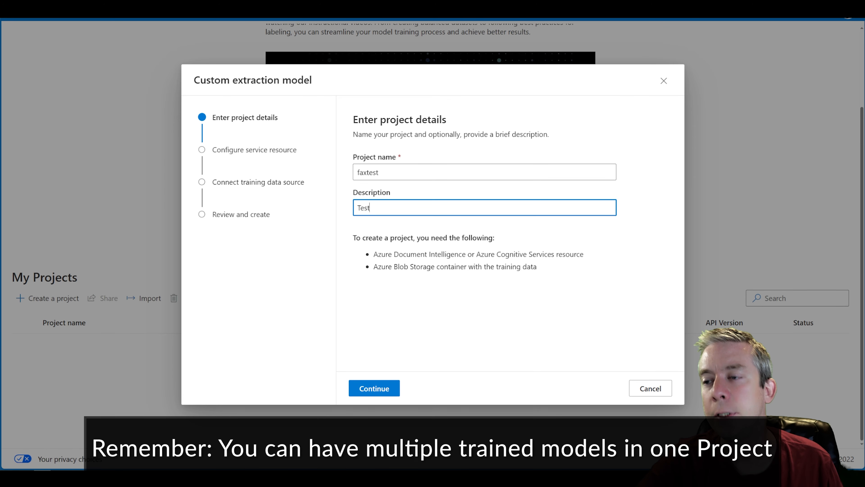
type("OCR on Fax")
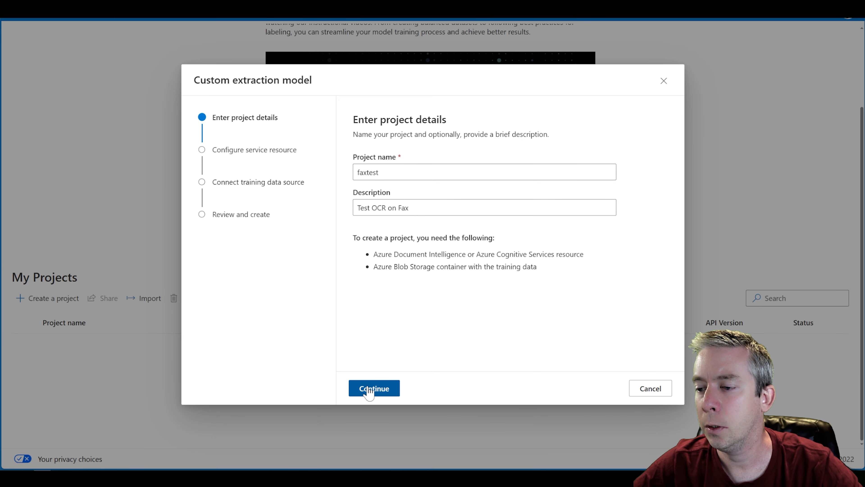
left_click(377, 388)
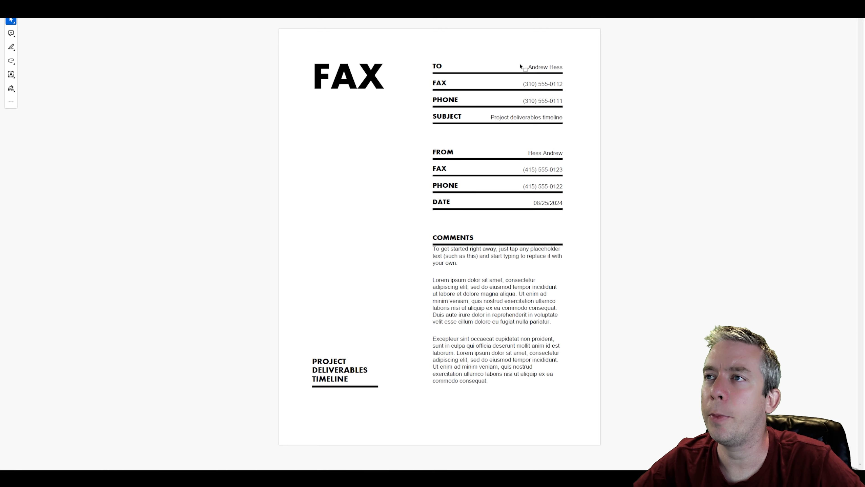
- Upload the ten sample fax PDFs to the faxtest project and run layout analysis on all documents
left_click_drag(434, 0, 614, 119)
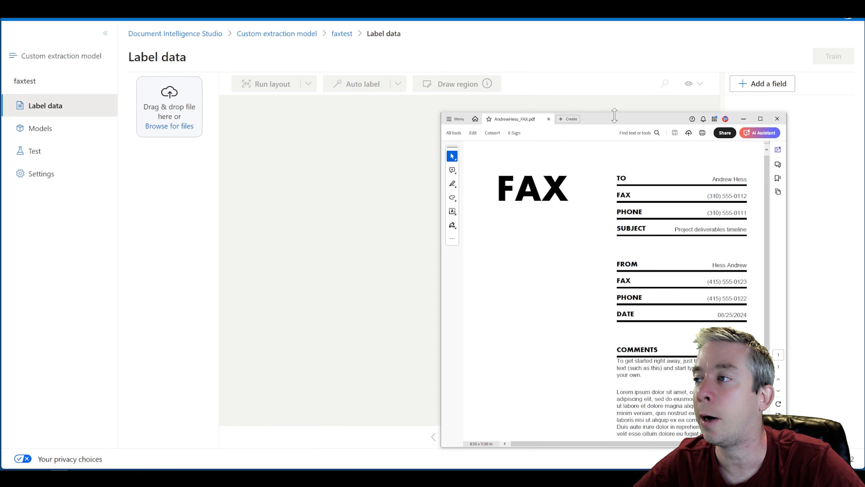
left_click_drag(622, 125, 683, 131)
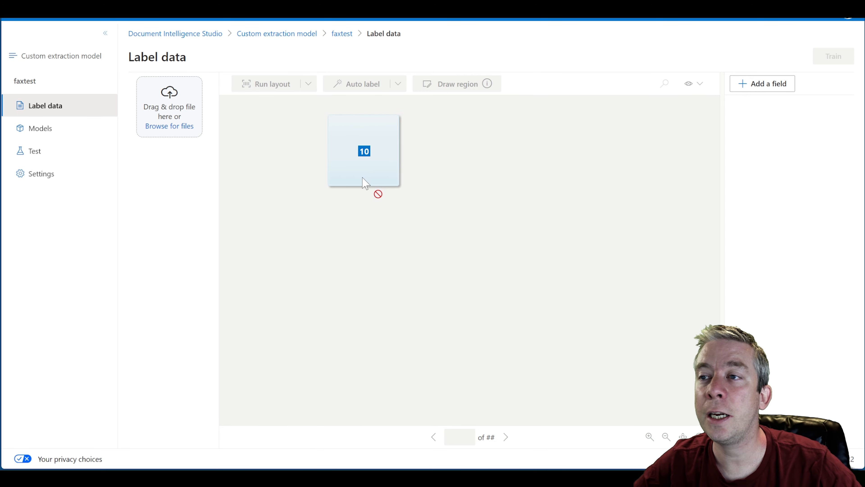
left_click_drag(364, 177, 175, 113)
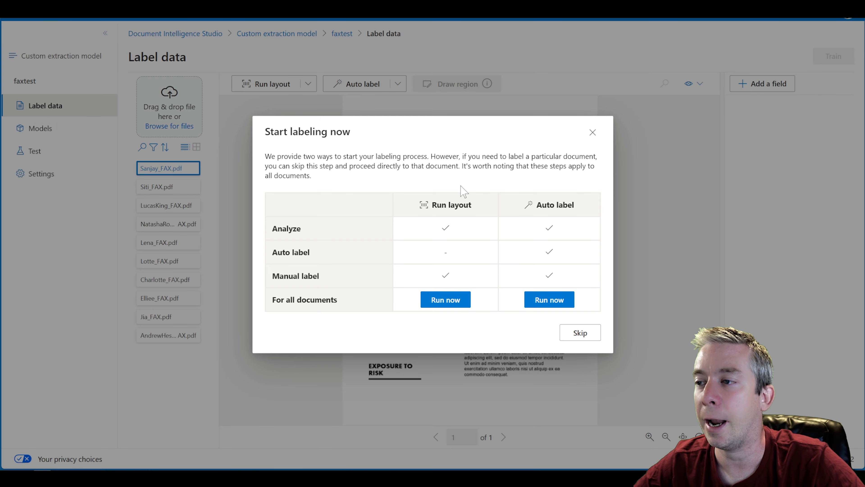
left_click(445, 300)
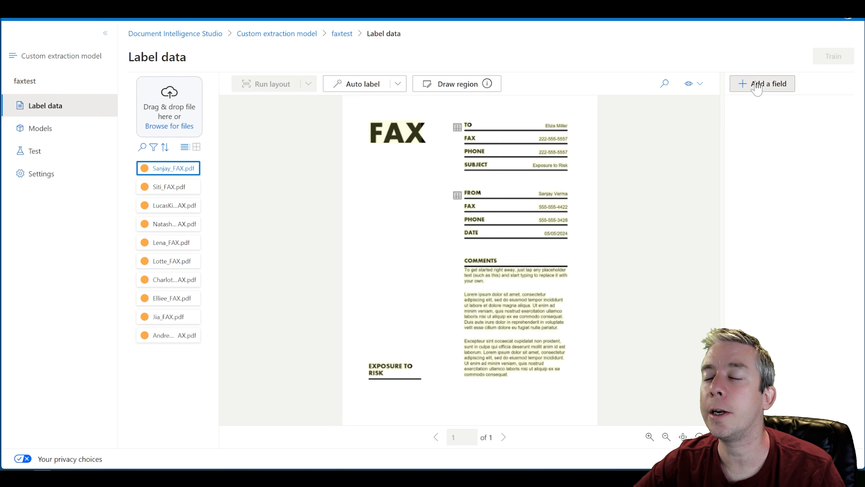
- Create a field named To and assign the recipient's name on the first fax to it
left_click(739, 84)
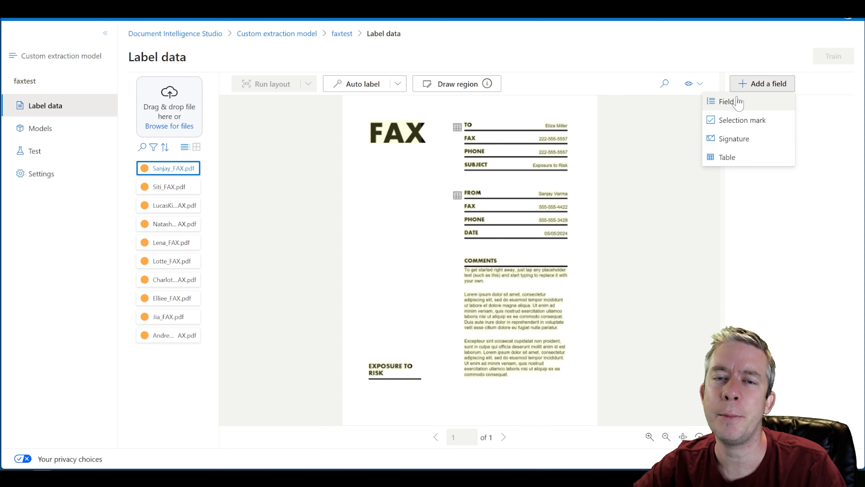
left_click(738, 102)
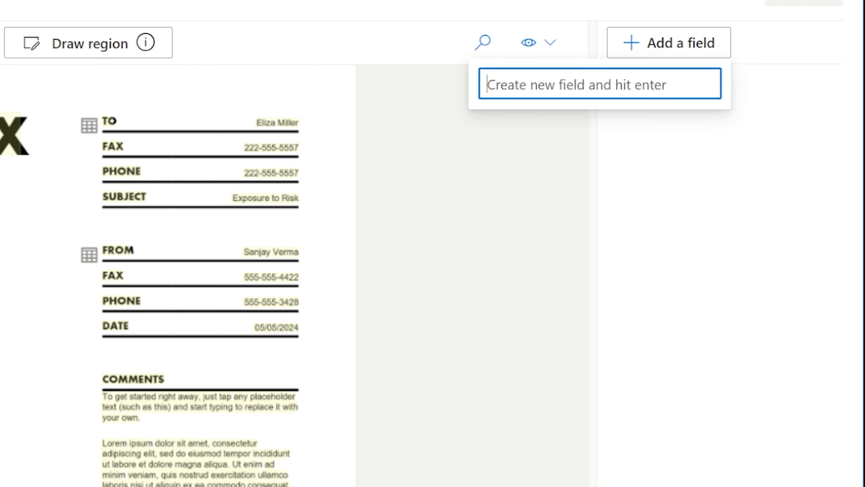
type("To")
key("Return")
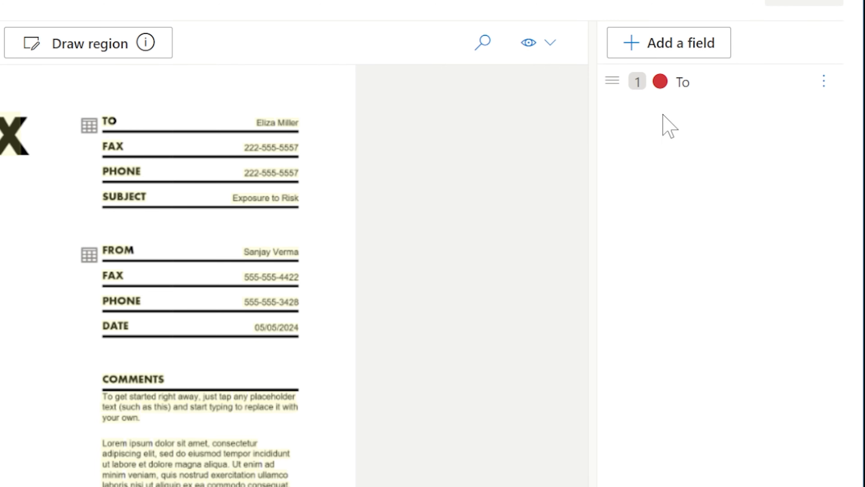
left_click(267, 123)
left_click(284, 123)
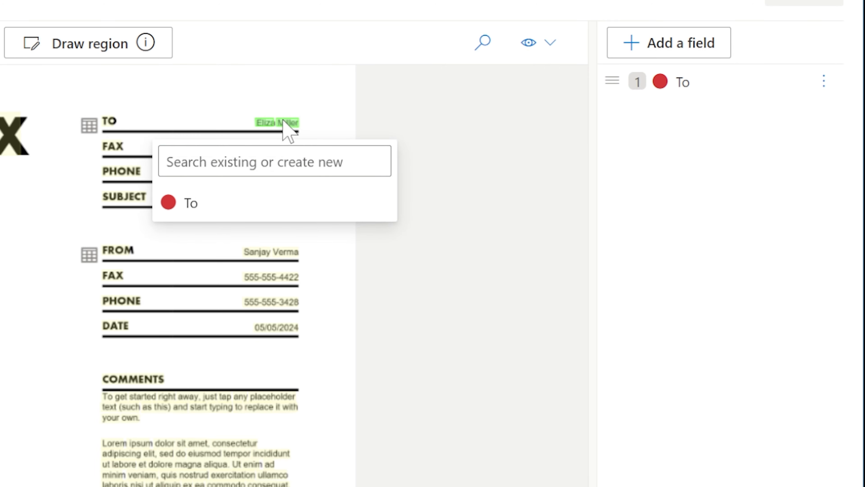
left_click(219, 199)
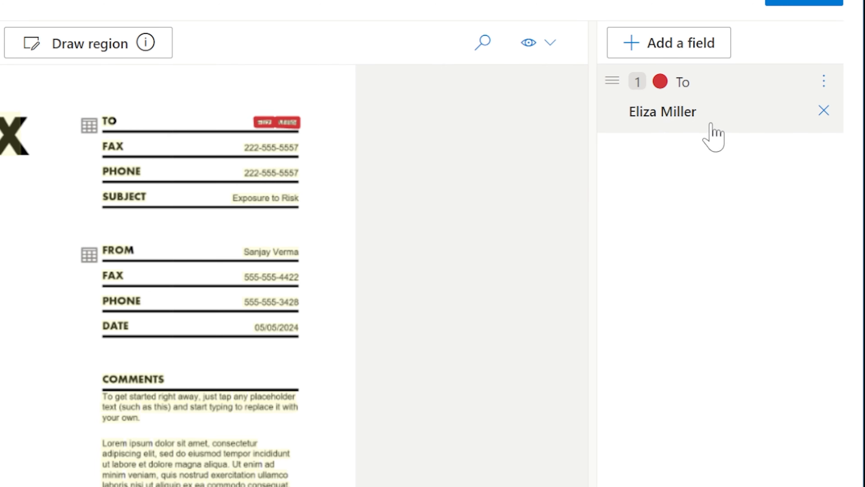
- Create a field named Fax and select the recipient's fax number on the document for labeling
left_click(658, 45)
left_click(660, 51)
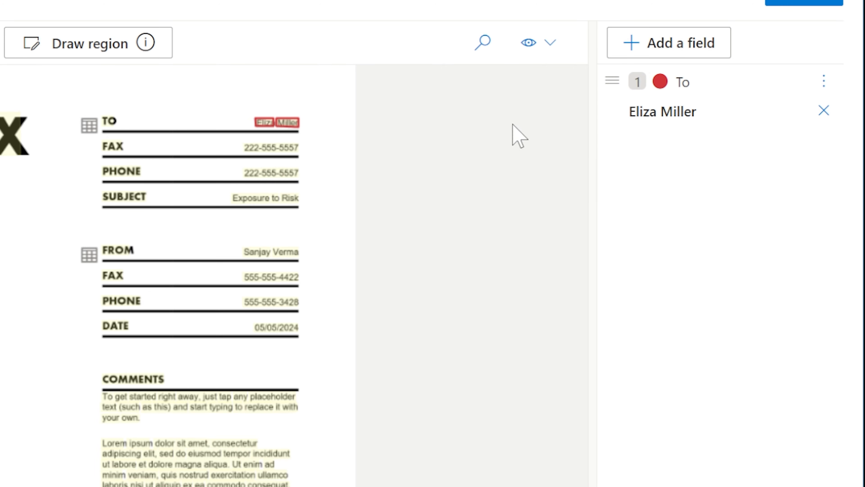
left_click(654, 52)
left_click(617, 85)
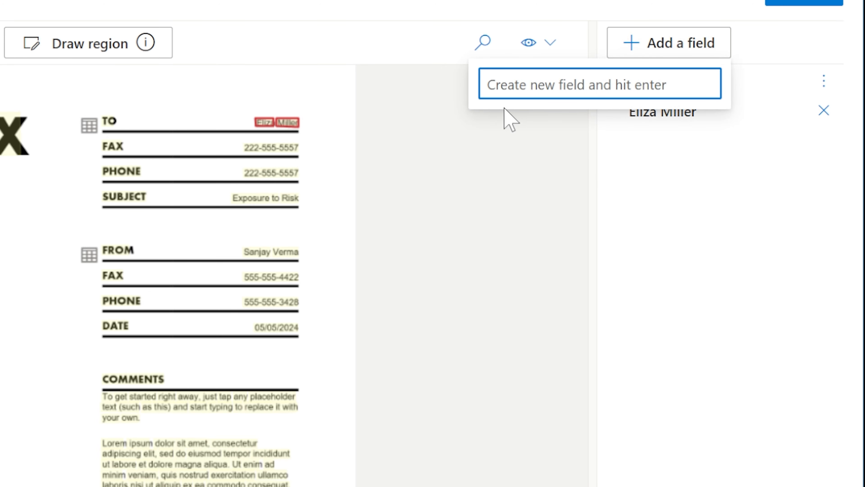
type("Fax")
key("Return")
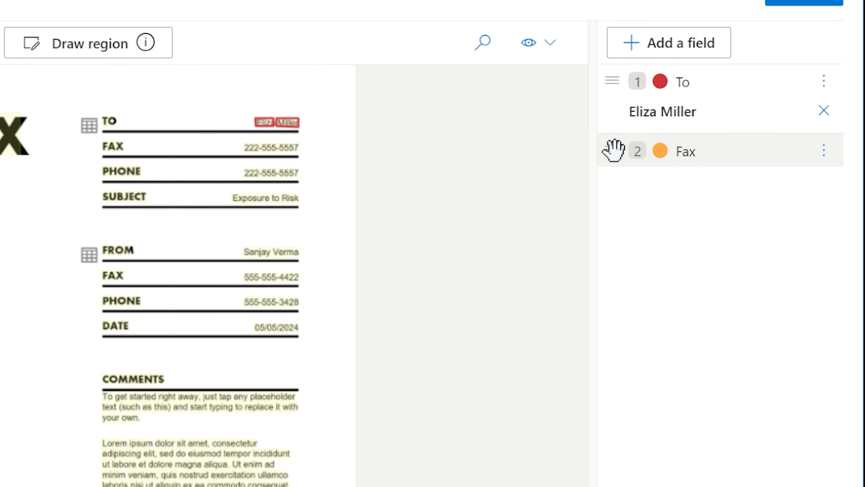
left_click_drag(251, 155, 282, 161)
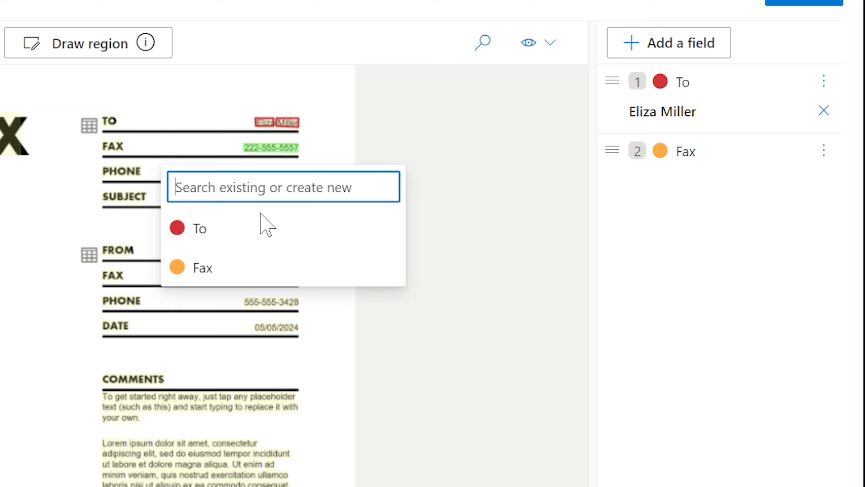
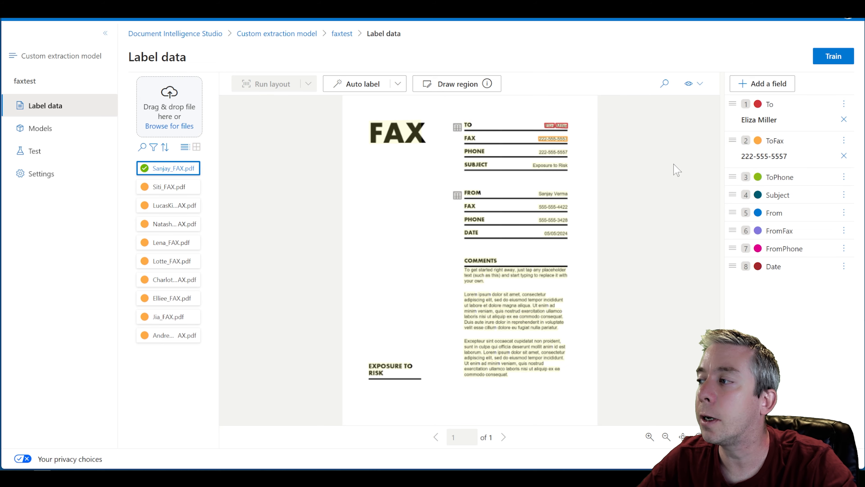
- Label the recipient's phone number as ToPhone and the subject text as Subject
left_click(553, 152)
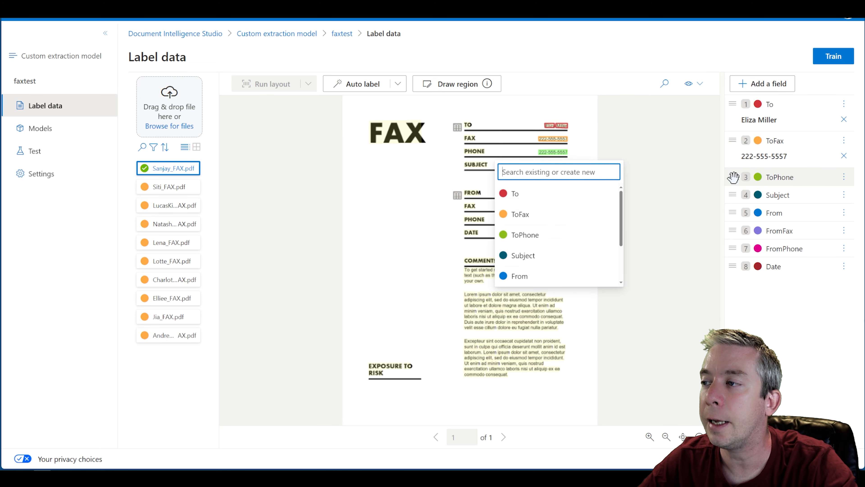
left_click(556, 227)
left_click_drag(539, 167, 555, 165)
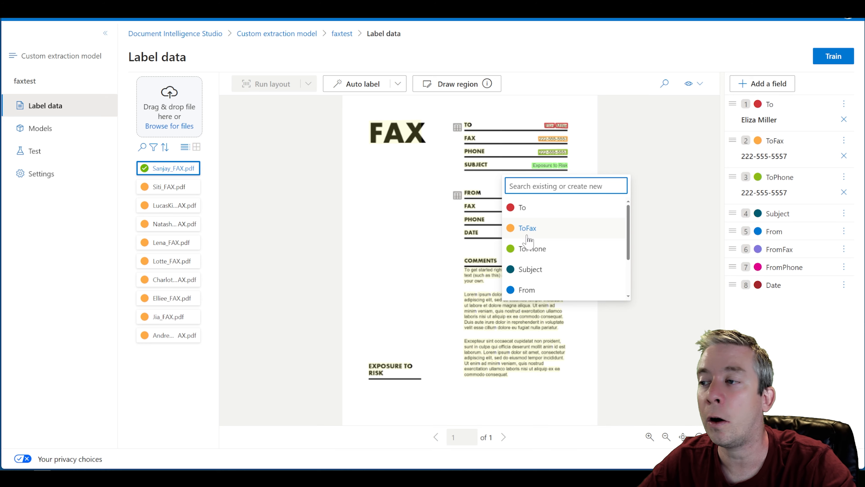
left_click(536, 269)
- Label the sender's name, fax number and phone number with the From, FromFax and FromPhone fields
left_click_drag(539, 194, 567, 193)
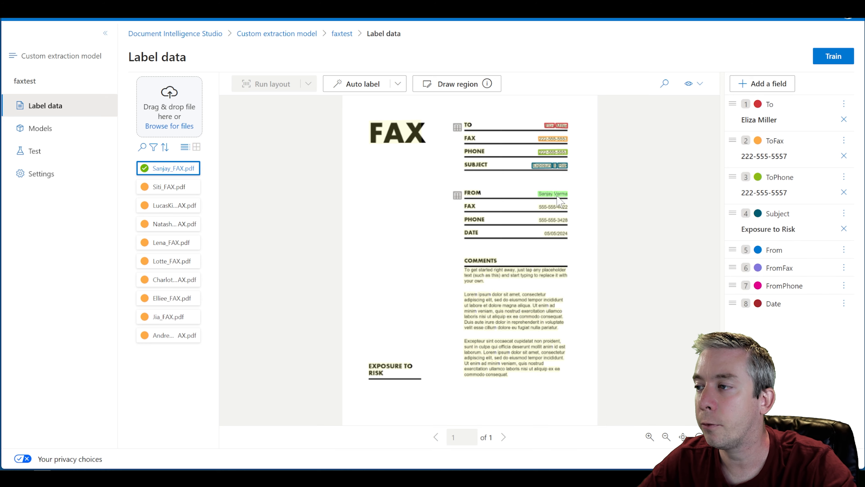
left_click(528, 320)
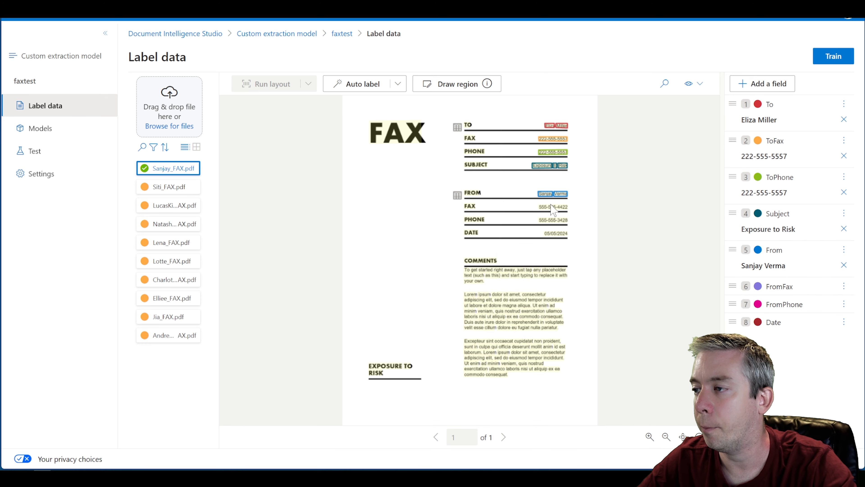
left_click_drag(540, 207, 567, 207)
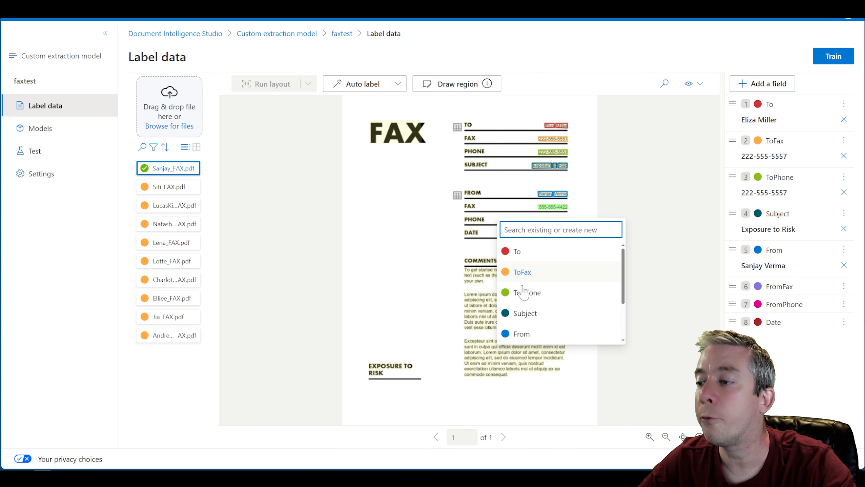
scroll(536, 287, "down", 2)
left_click(541, 291)
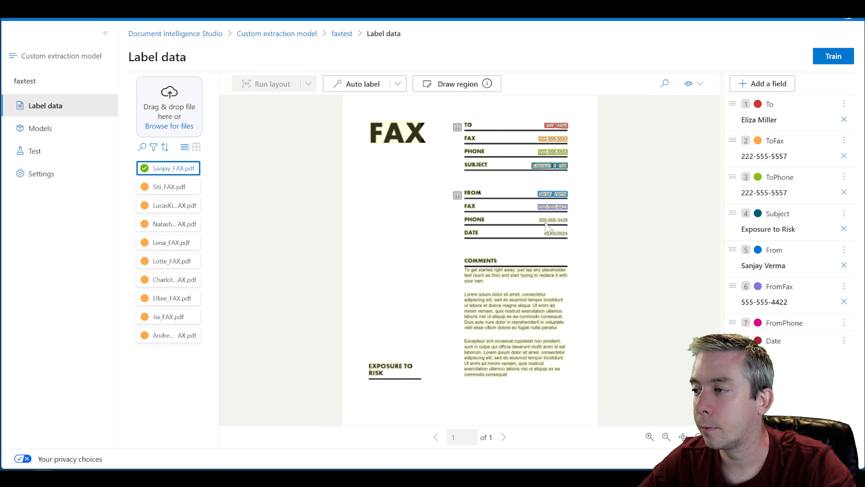
scroll(527, 304, "down", 2)
left_click(543, 329)
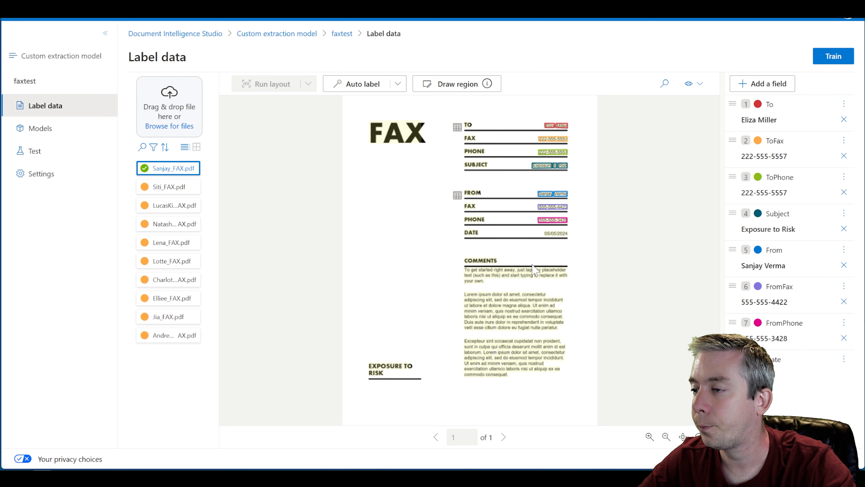
- Label the date value on the first fax with the Date field
left_click(555, 234)
scroll(523, 310, "down", 2)
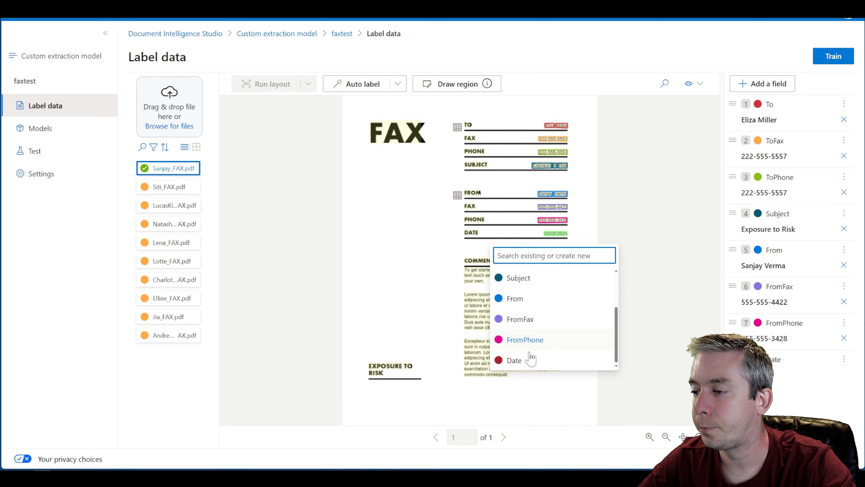
left_click(529, 358)
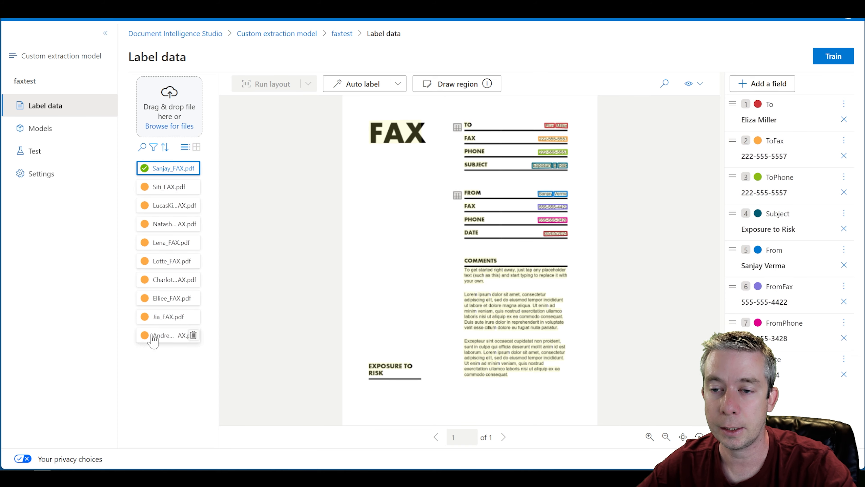
- On the second fax in the list, label the recipient's name, fax number, phone number and the subject as To, ToFax, ToPhone and Subject
left_click(159, 187)
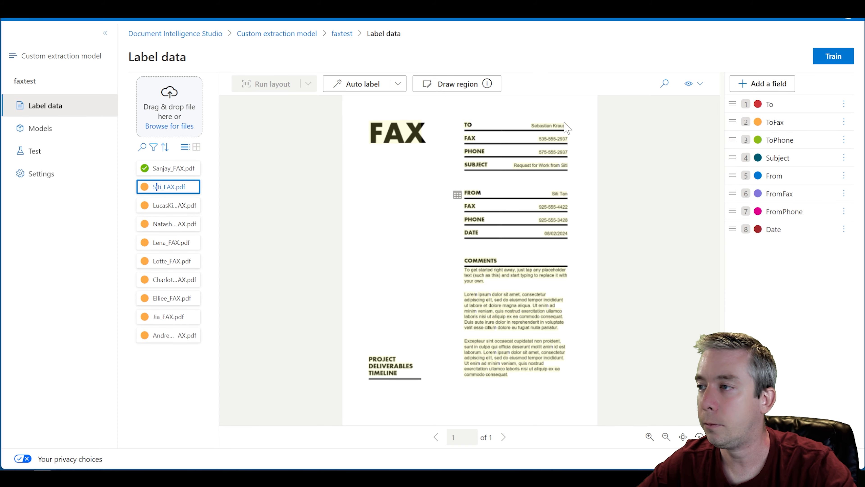
left_click_drag(553, 131, 562, 127)
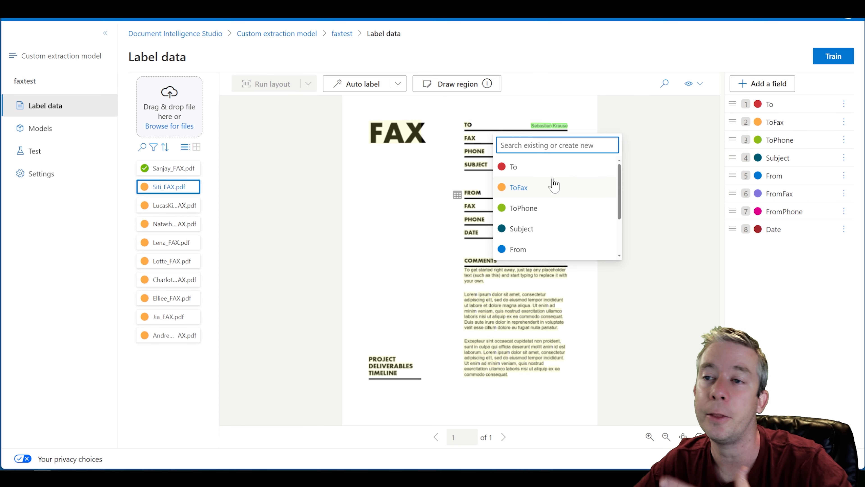
left_click(514, 167)
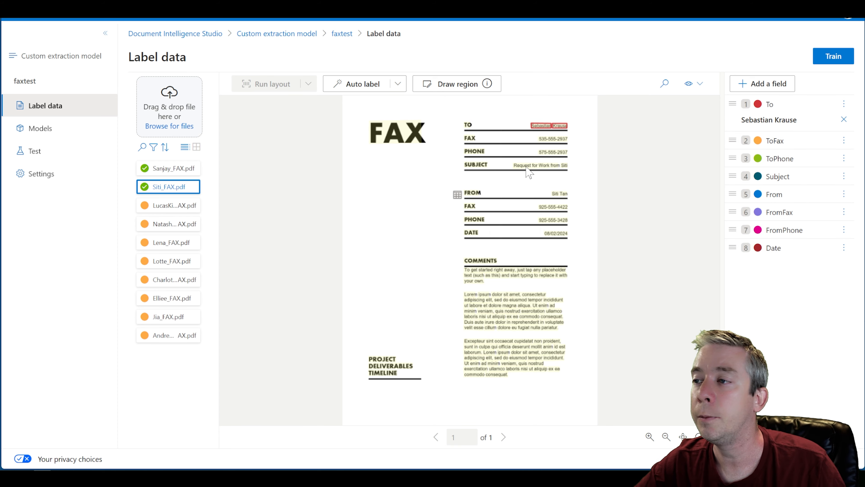
left_click(535, 204)
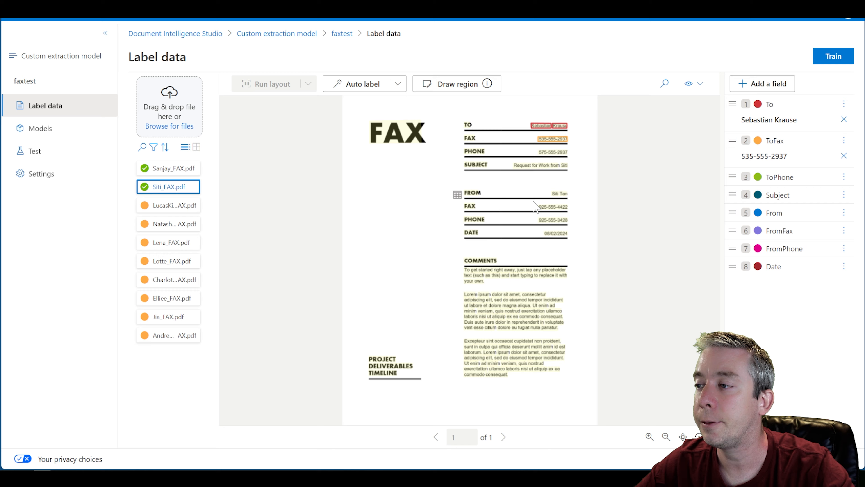
left_click(539, 234)
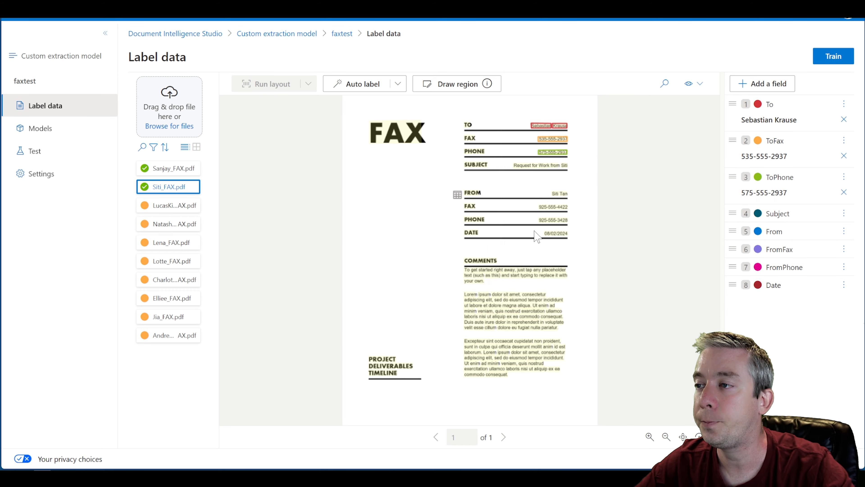
left_click_drag(531, 173, 566, 166)
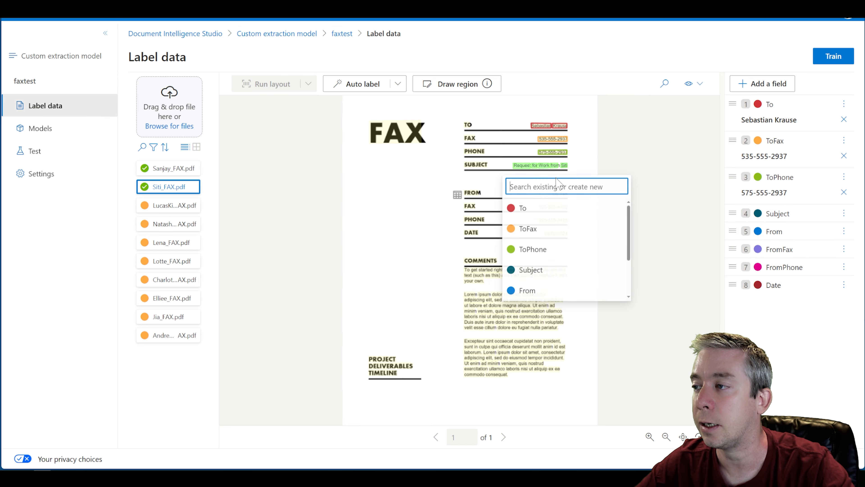
left_click(528, 269)
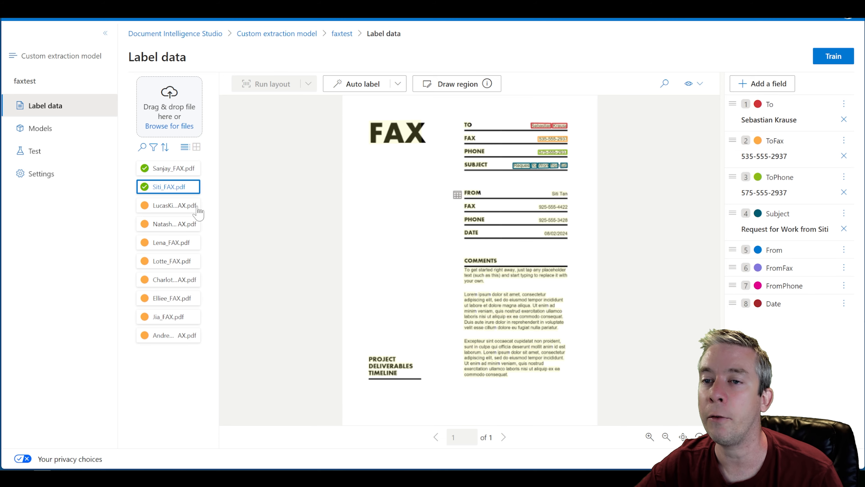
- Browse the remaining faxes through to the ninth one and label its two-line subject text as Subject
left_click(193, 206)
left_click(176, 224)
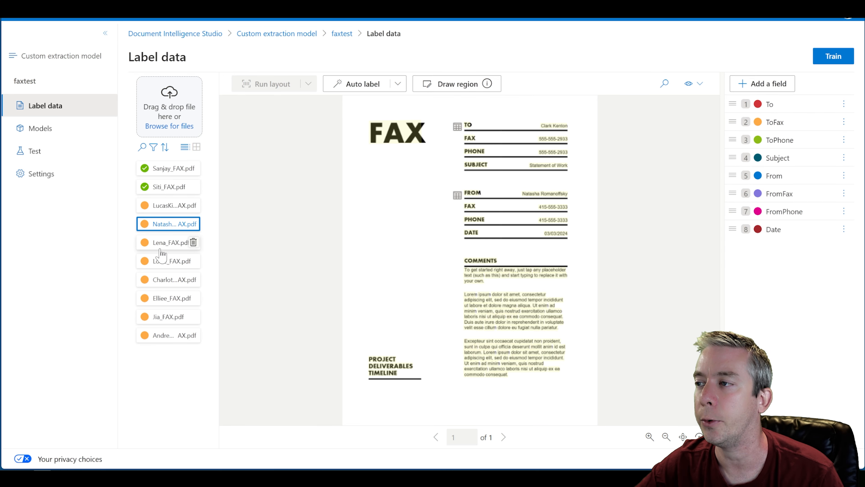
left_click(160, 243)
left_click(163, 262)
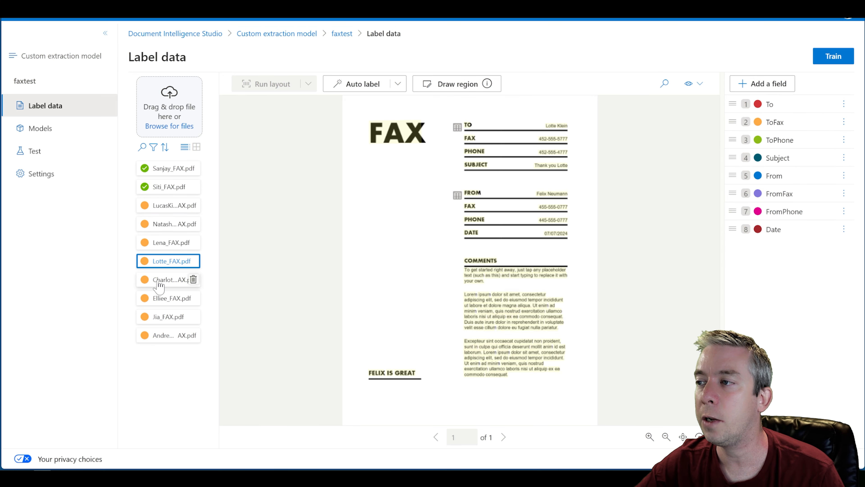
left_click(165, 279)
left_click(164, 298)
left_click(164, 317)
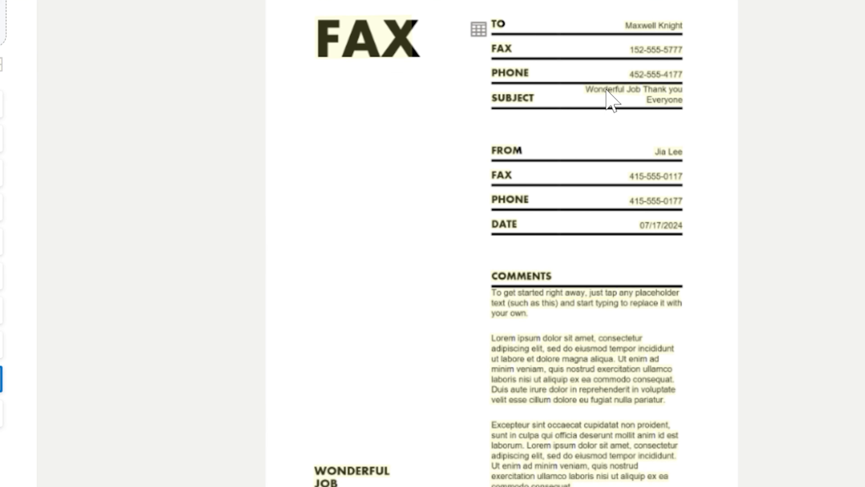
left_click_drag(608, 90, 674, 110)
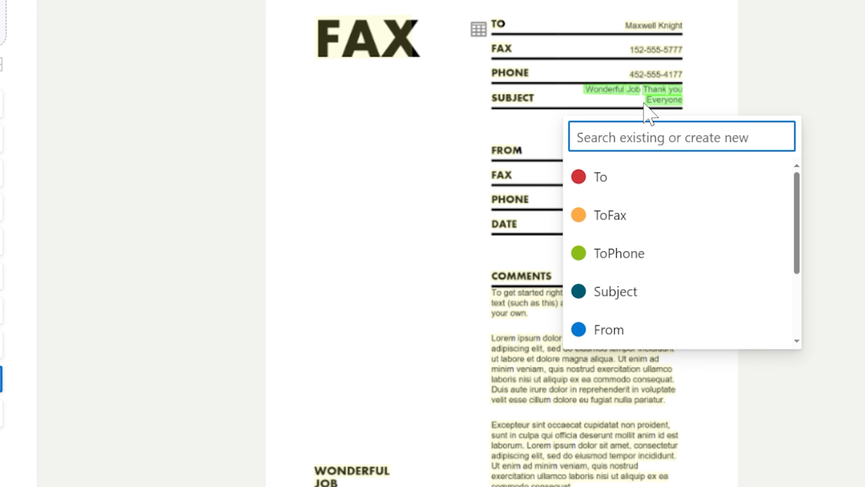
left_click(602, 295)
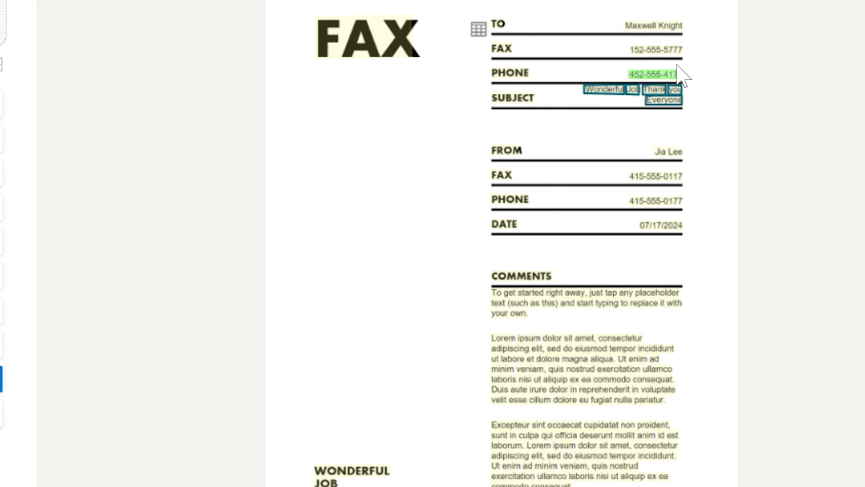
- Label the recipient's phone number, fax number and name on the ninth fax as ToPhone, ToFax and To
left_click(677, 68)
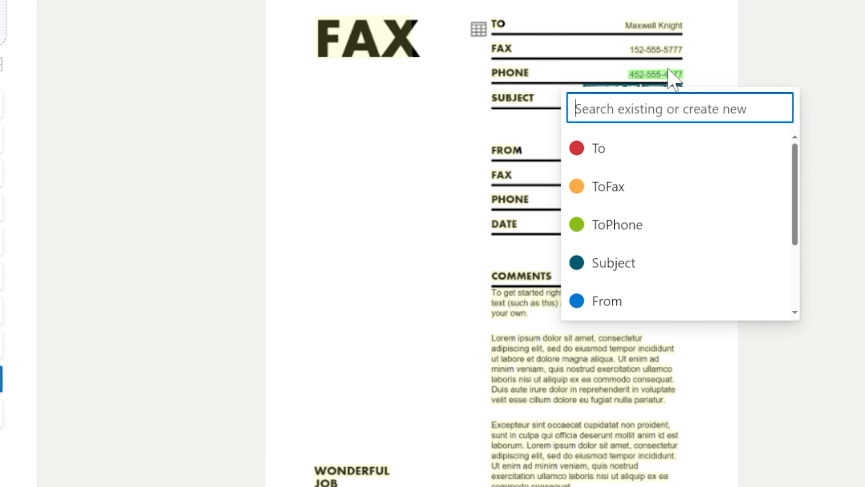
left_click(616, 227)
left_click(654, 51)
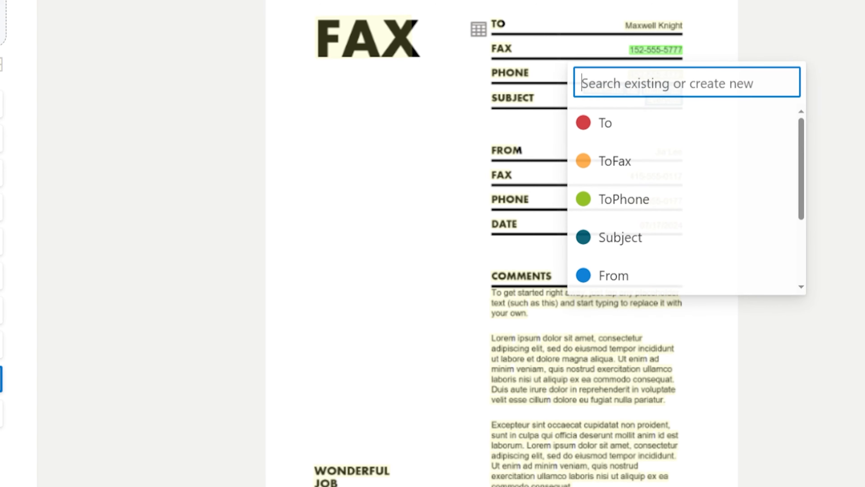
left_click(616, 162)
left_click(670, 27)
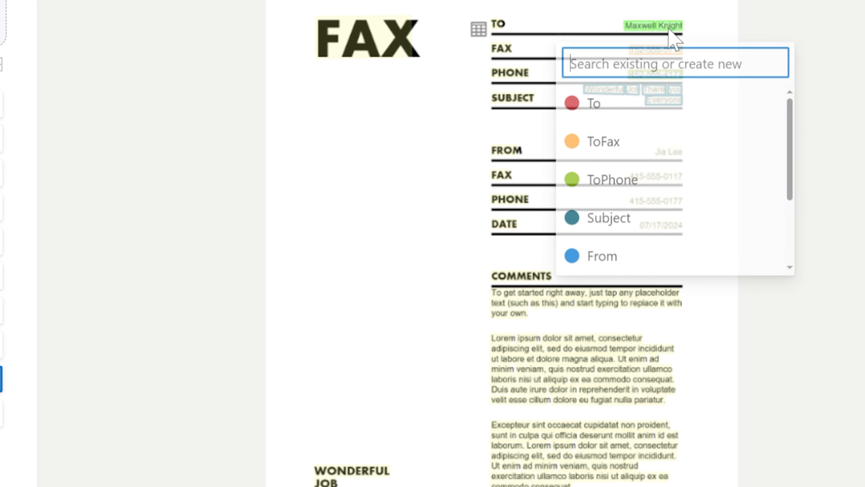
left_click(609, 115)
- Label the sender's name and fax number on the ninth fax with the From and FromFax fields
left_click(665, 153)
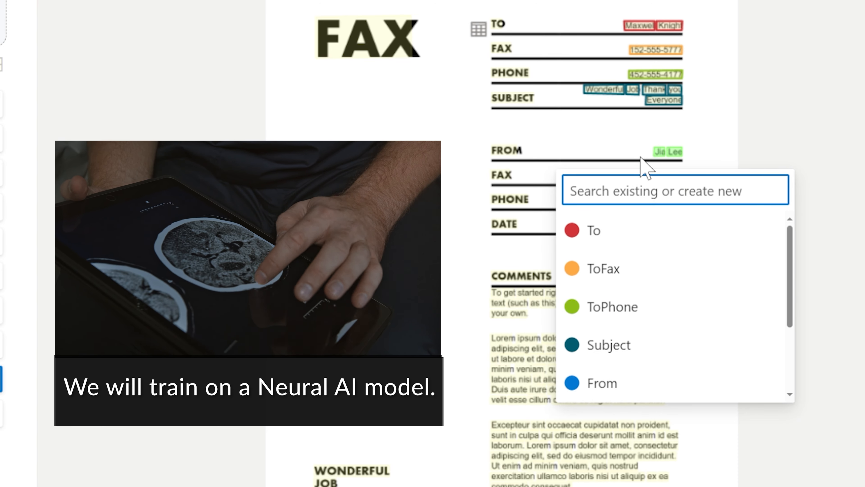
scroll(638, 266, "down", 2)
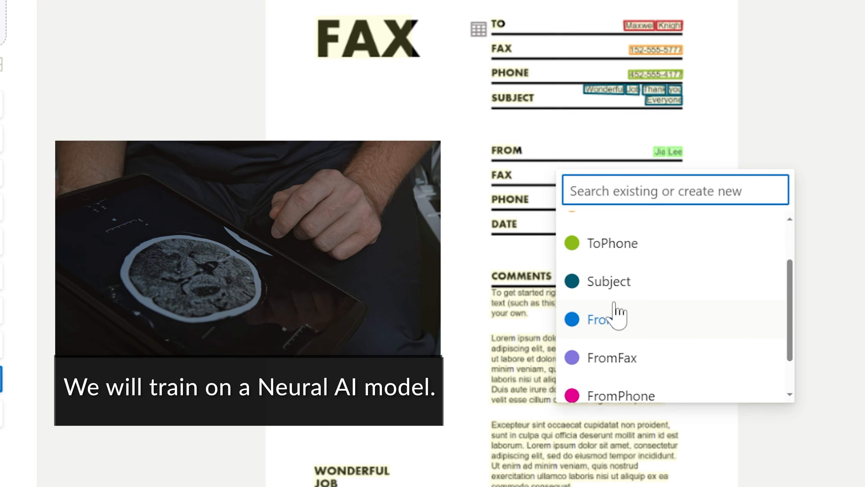
left_click(618, 315)
left_click(658, 176)
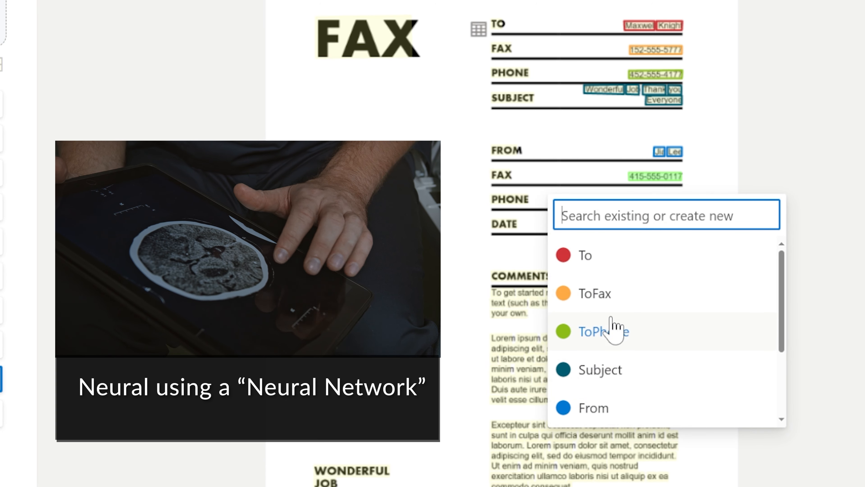
scroll(611, 318, "down", 3)
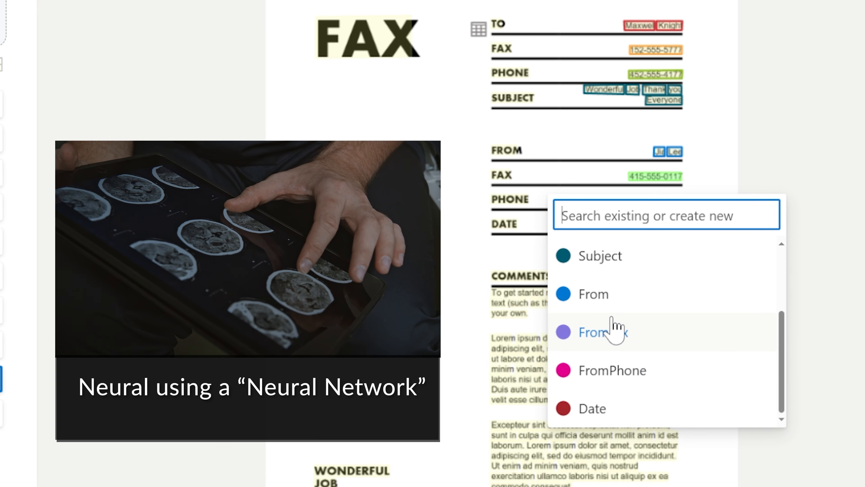
left_click(610, 330)
- Label the sender's phone number and the date on the ninth fax as FromPhone and Date
left_click(659, 201)
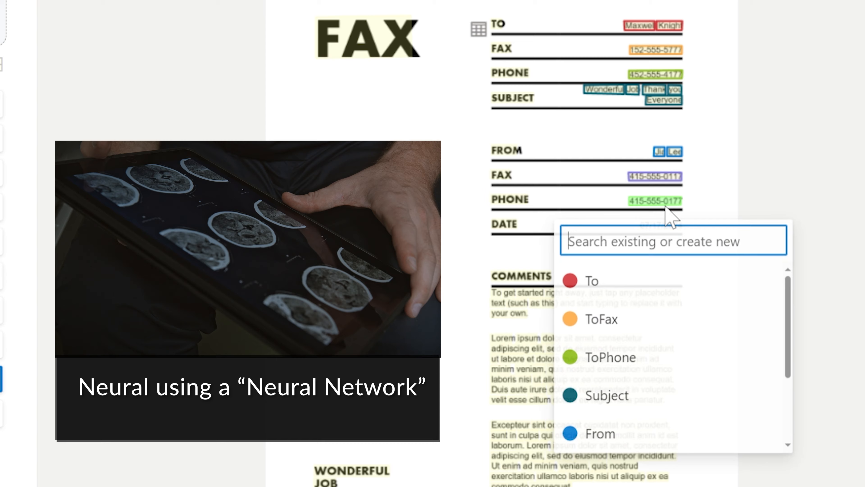
scroll(610, 354, "down", 3)
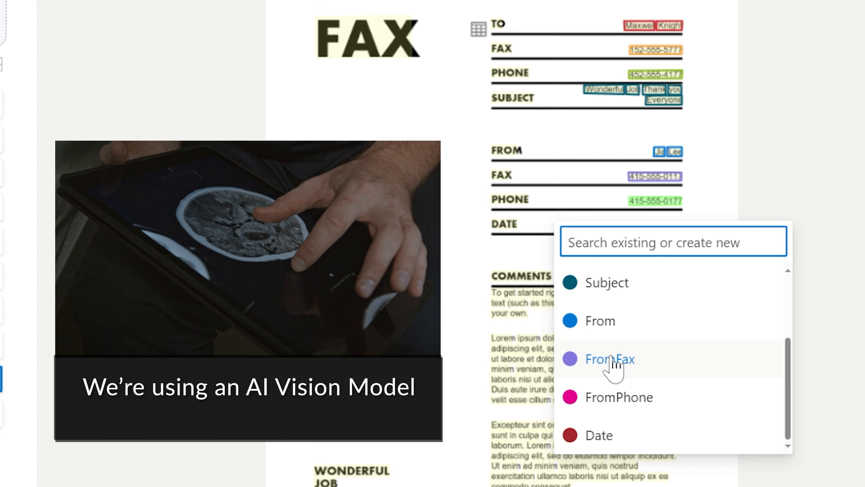
left_click(615, 388)
scroll(615, 409, "down", 3)
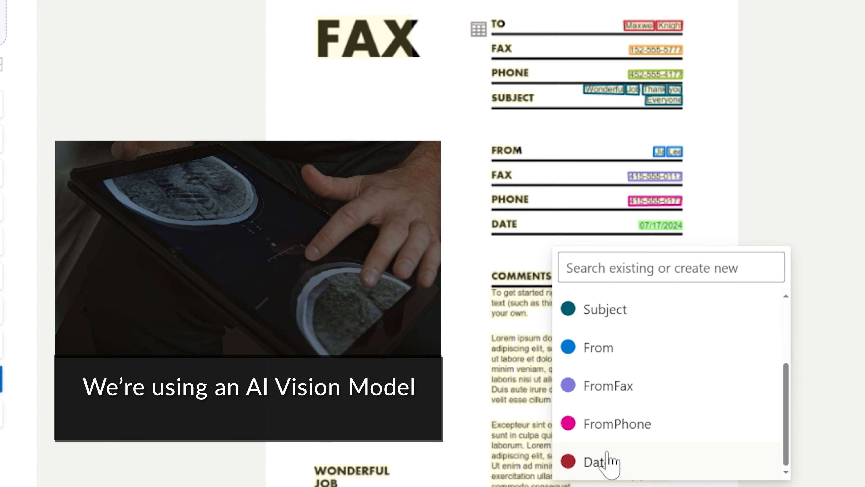
left_click(610, 461)
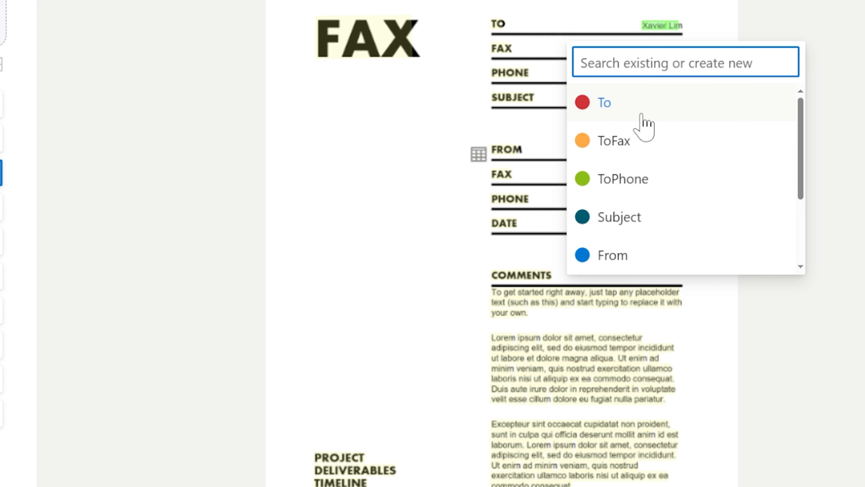
- On the third fax, label the recipient's full name, fax number and phone number as To, ToFax and ToPhone
left_click(678, 22)
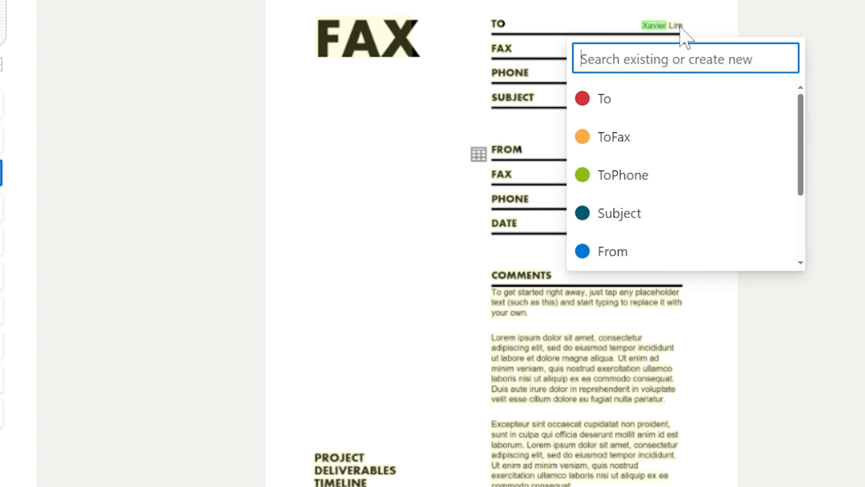
left_click(661, 27)
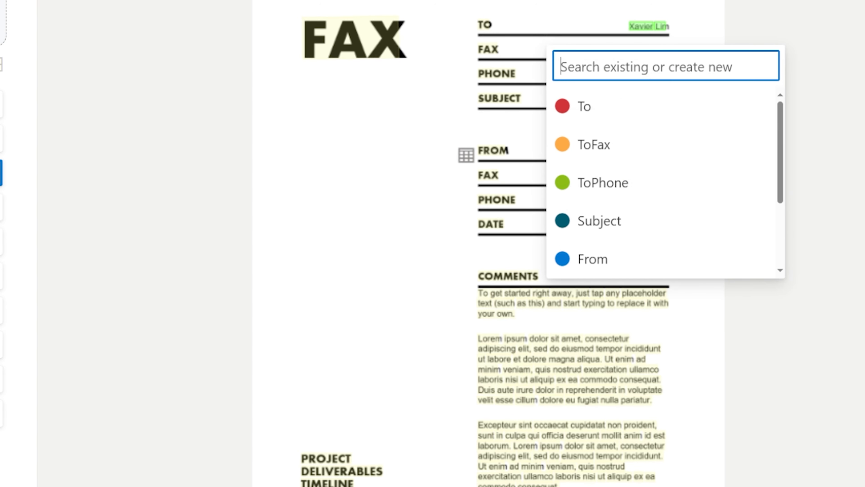
left_click(605, 109)
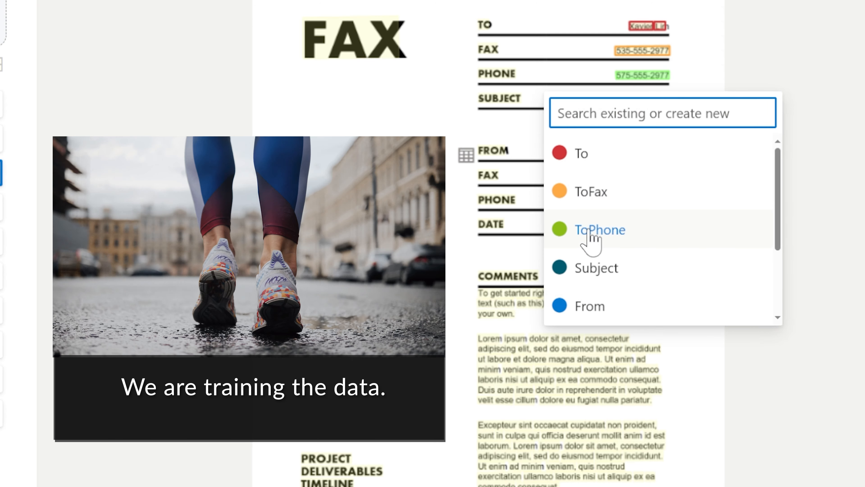
left_click(589, 230)
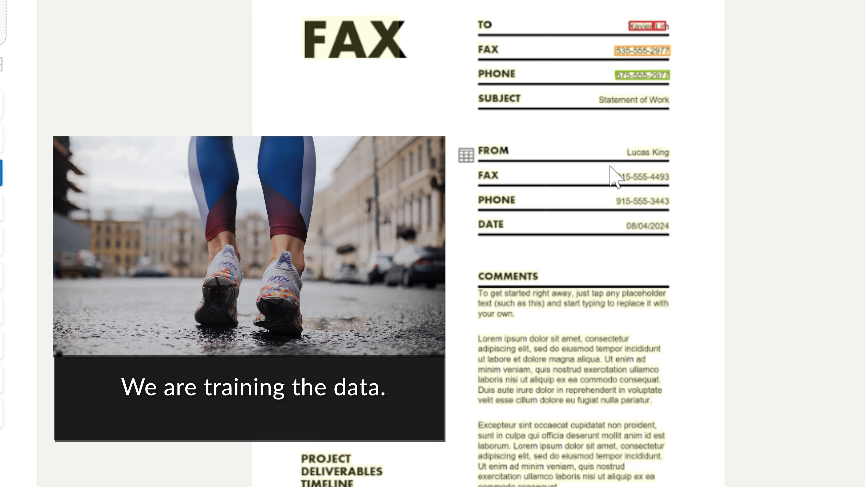
- Label the subject, sender's name and sender's fax number on the third fax as Subject, From and FromFax
left_click_drag(622, 100, 660, 102)
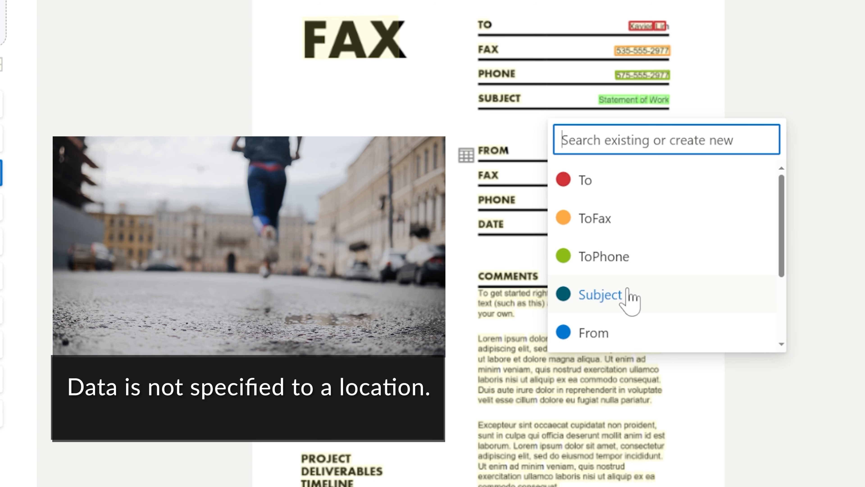
left_click(629, 301)
left_click_drag(639, 151, 668, 153)
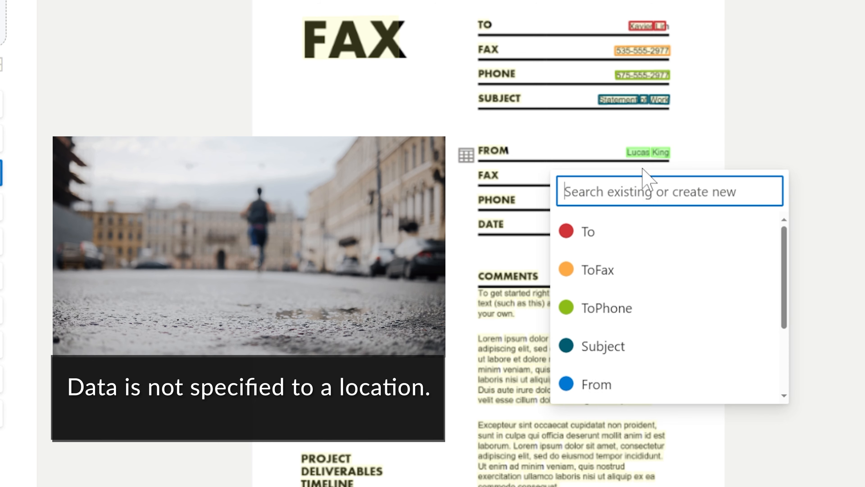
left_click(634, 385)
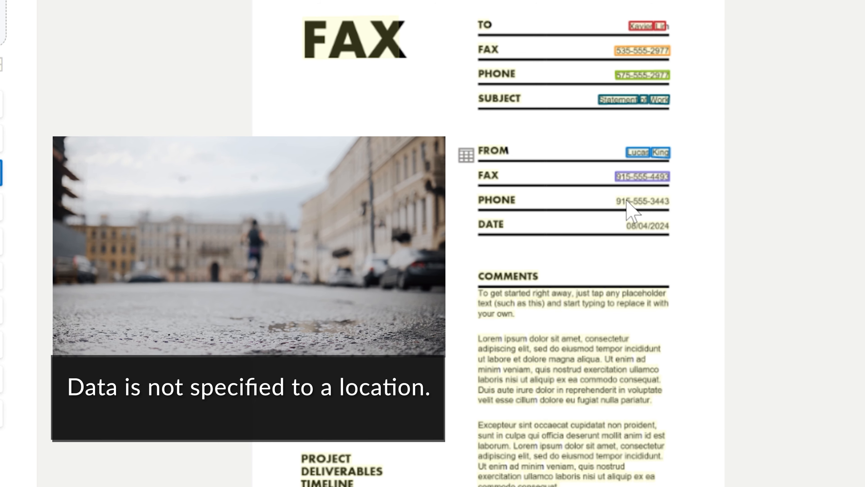
- Label the sender's phone number and the date on the third fax as FromPhone and Date
left_click_drag(626, 201, 669, 201)
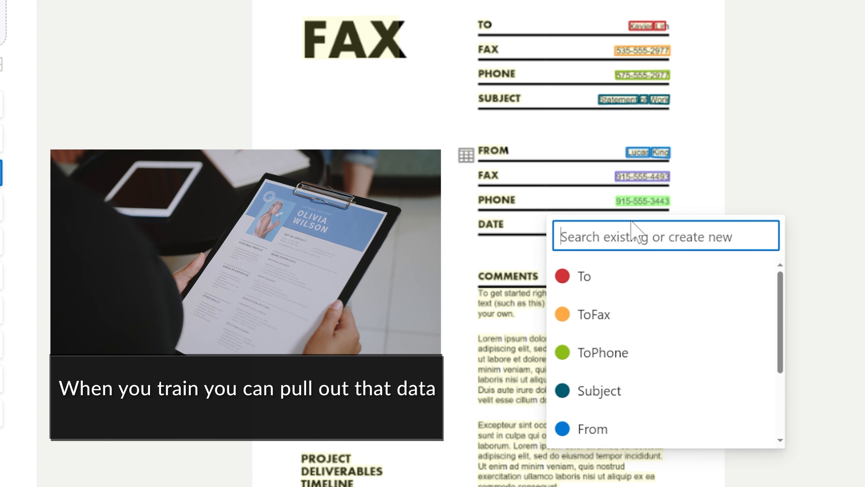
scroll(622, 335, "down", 3)
left_click(607, 397)
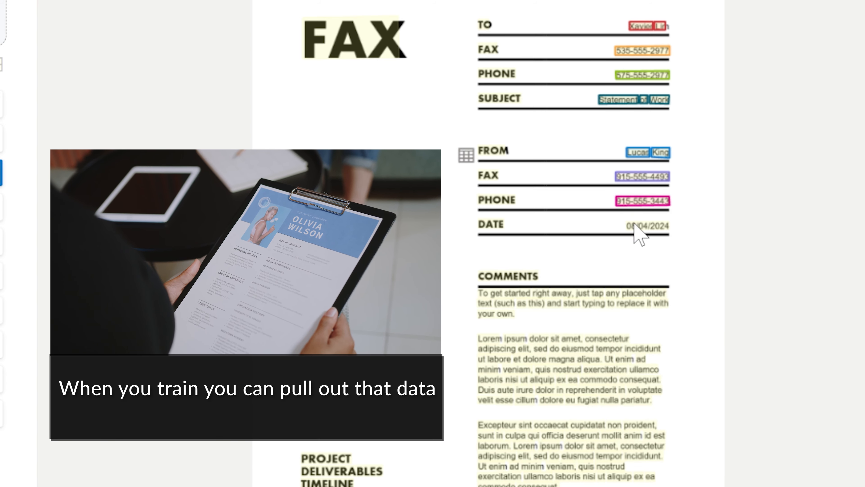
left_click_drag(636, 227, 668, 226)
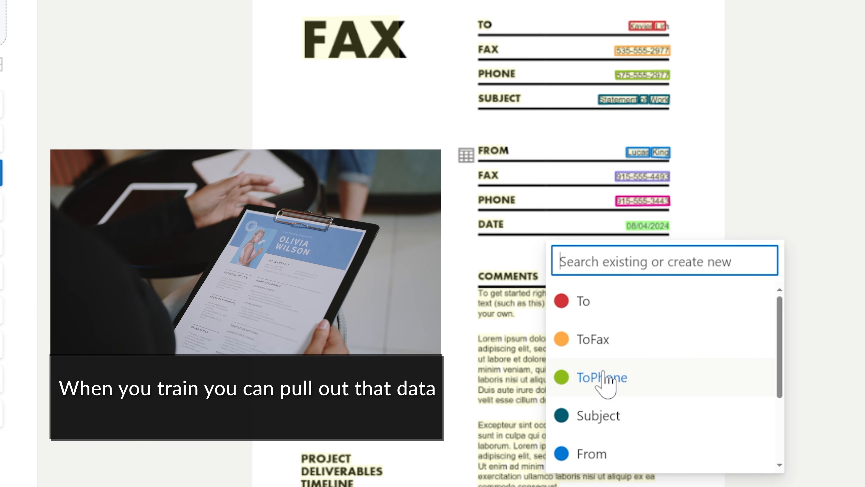
scroll(628, 389, "down", 3)
left_click(613, 453)
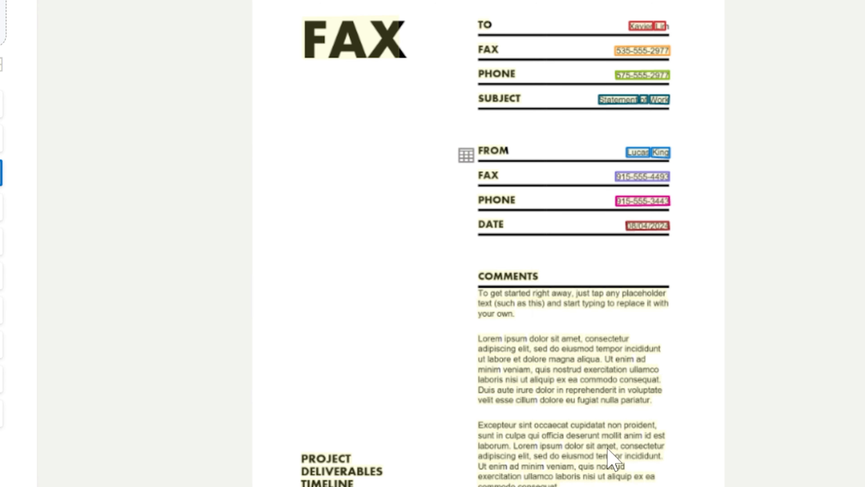
- On the fourth fax, label the recipient's full name, fax number and phone number as To, ToFax and ToPhone
left_click(1, 207)
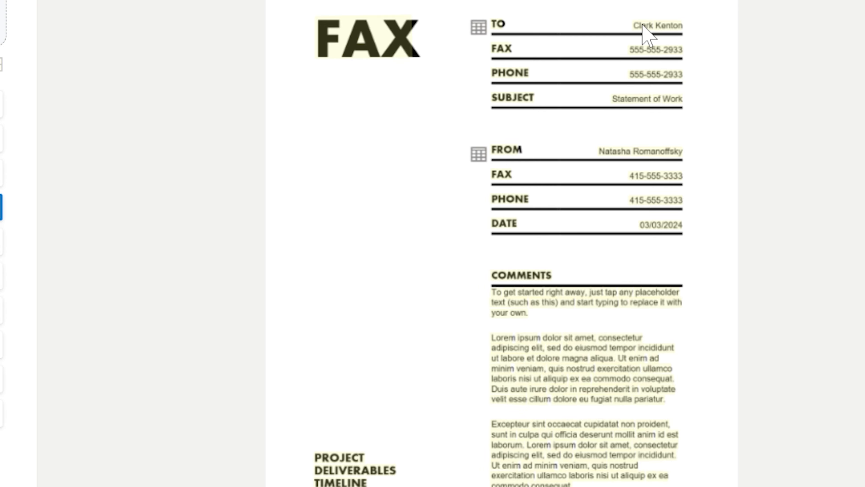
left_click_drag(644, 28, 681, 25)
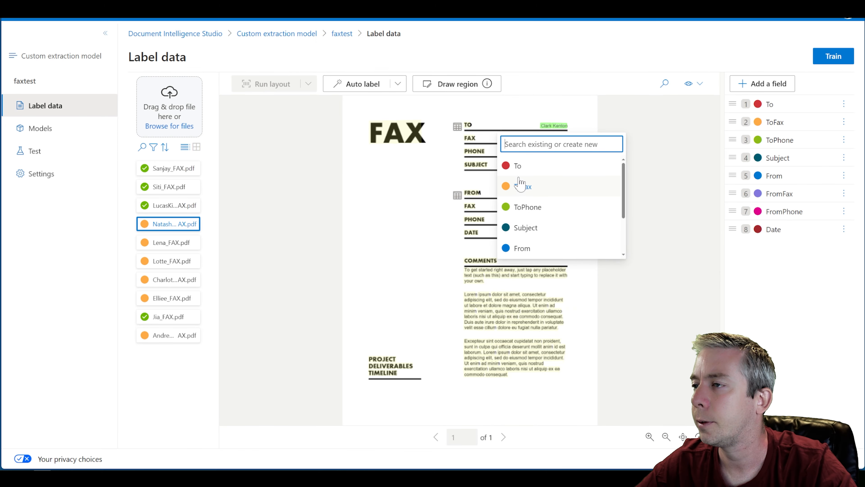
left_click(622, 105)
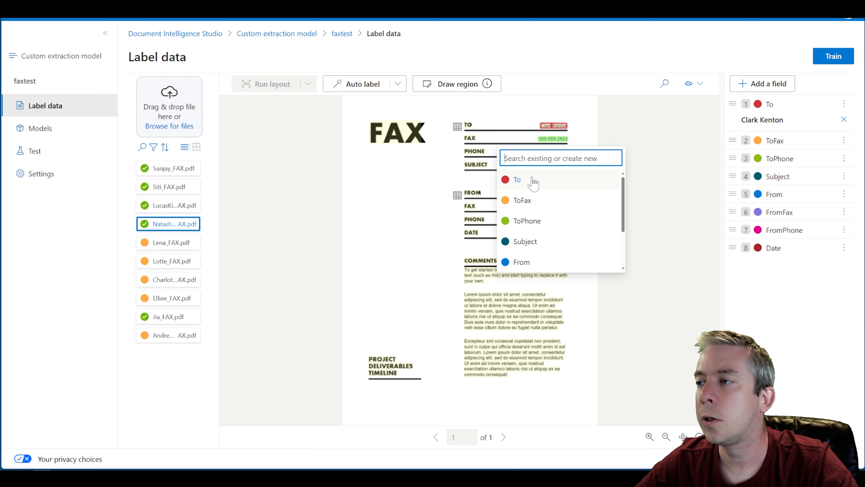
left_click(518, 198)
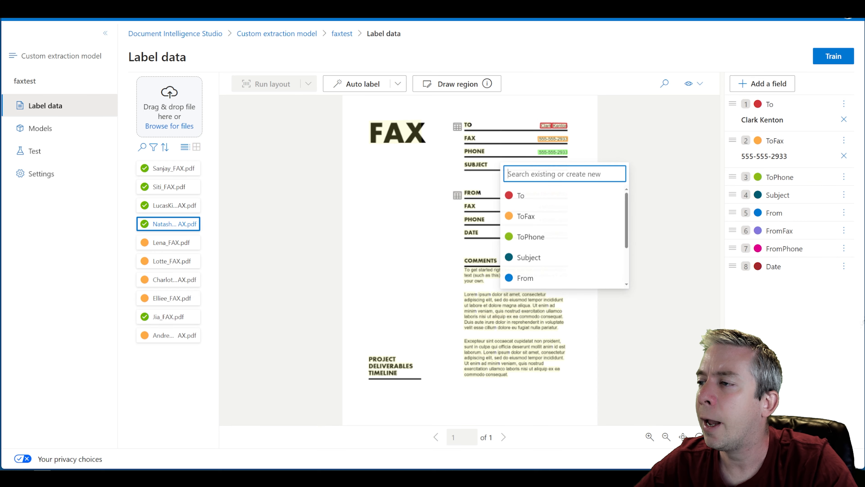
left_click(528, 235)
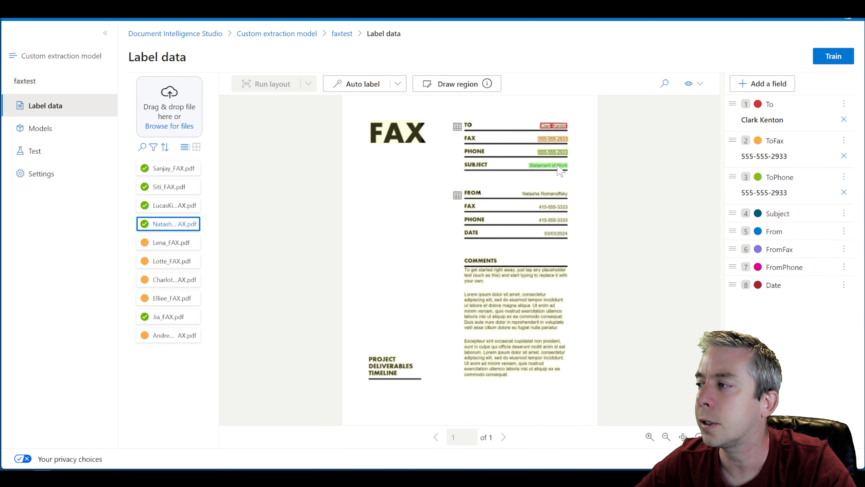
- Label the subject and the sender's full name on the fourth fax as Subject and From
left_click_drag(558, 165, 560, 166)
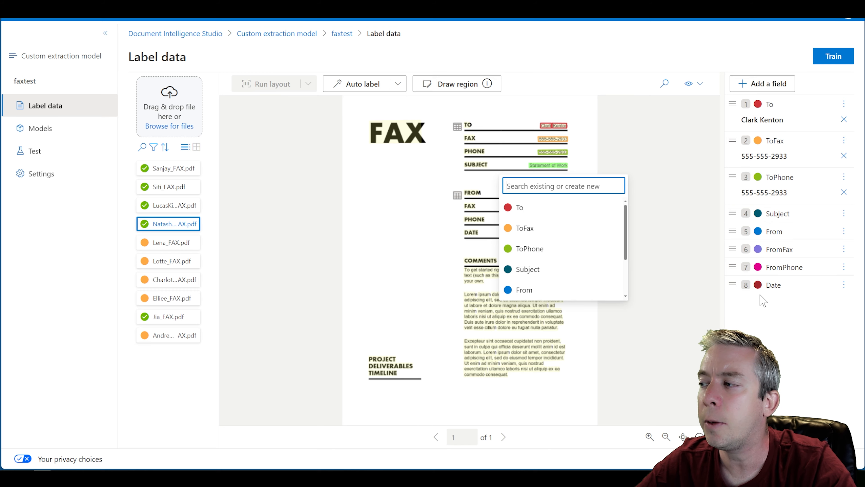
left_click(527, 270)
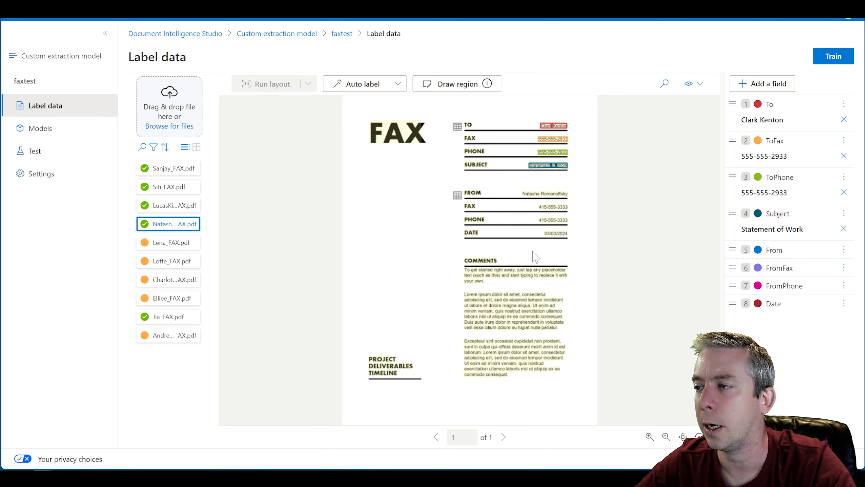
left_click_drag(548, 201, 548, 202)
scroll(517, 300, "down", 2)
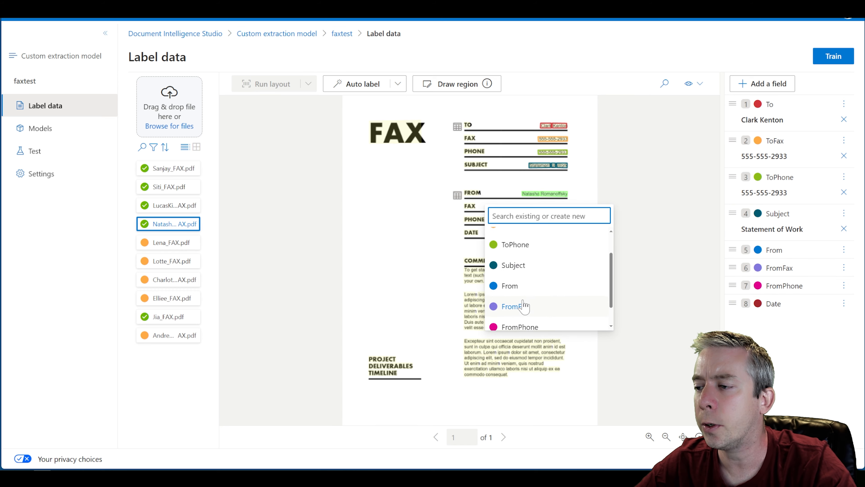
left_click(517, 284)
- Label the sender's fax number on the fourth fax with the FromFax field
left_click(562, 207)
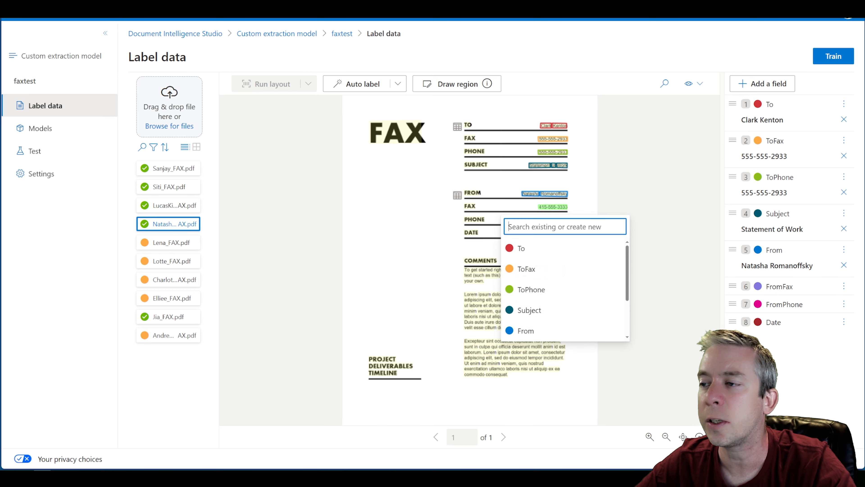
left_click(526, 331)
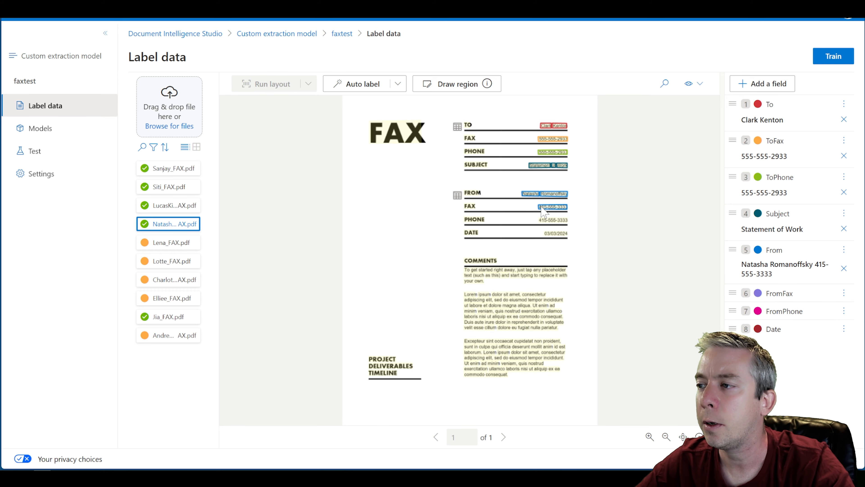
left_click(542, 208)
scroll(534, 300, "down", 2)
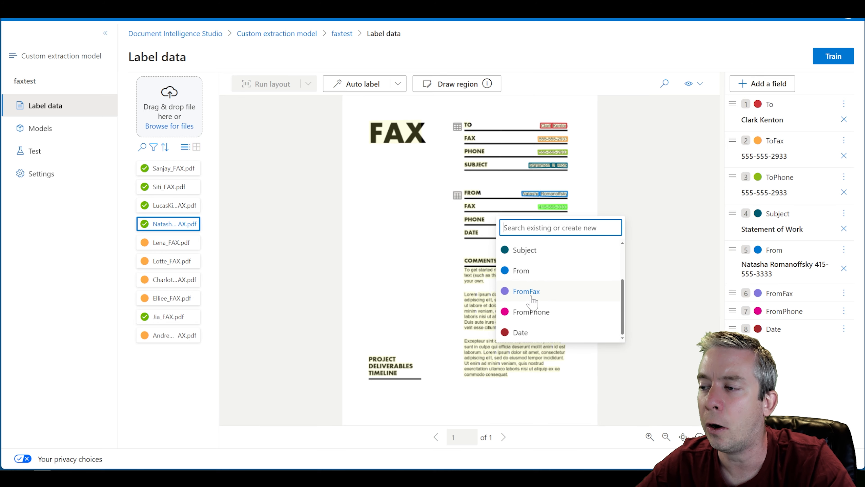
left_click(531, 292)
- Label the sender's phone number and the date on the fourth fax as FromPhone and Date
left_click(552, 220)
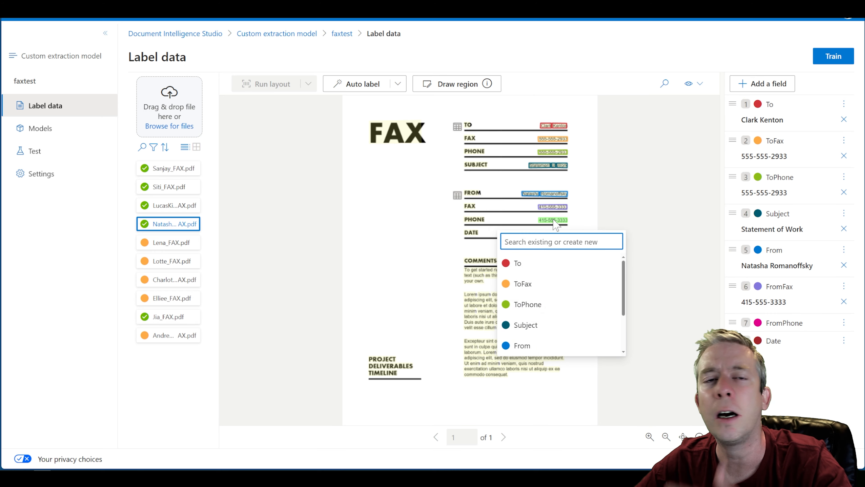
scroll(542, 302, "down", 3)
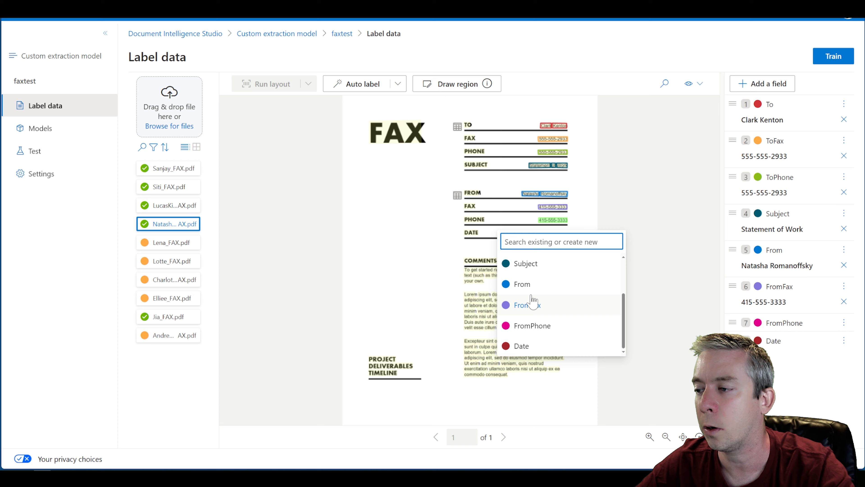
scroll(545, 303, "up", 2)
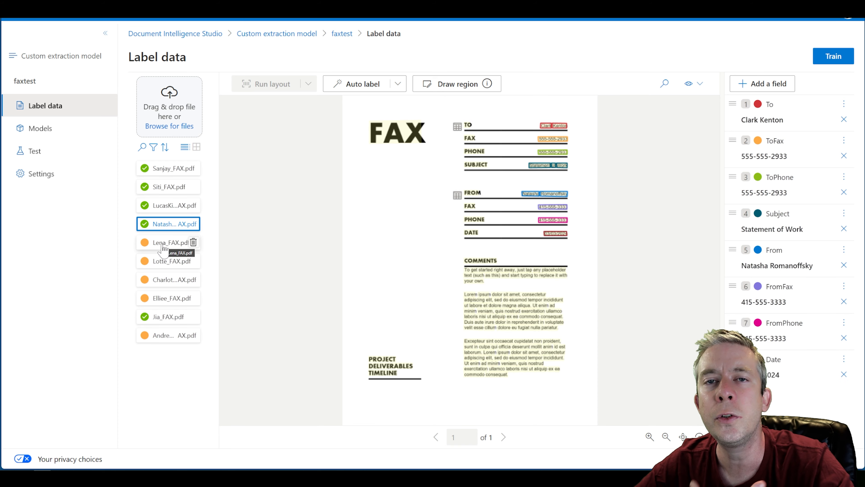
- On the fifth fax, label the recipient's details, subject, sender's name and sender's fax number with their matching fields
left_click(163, 244)
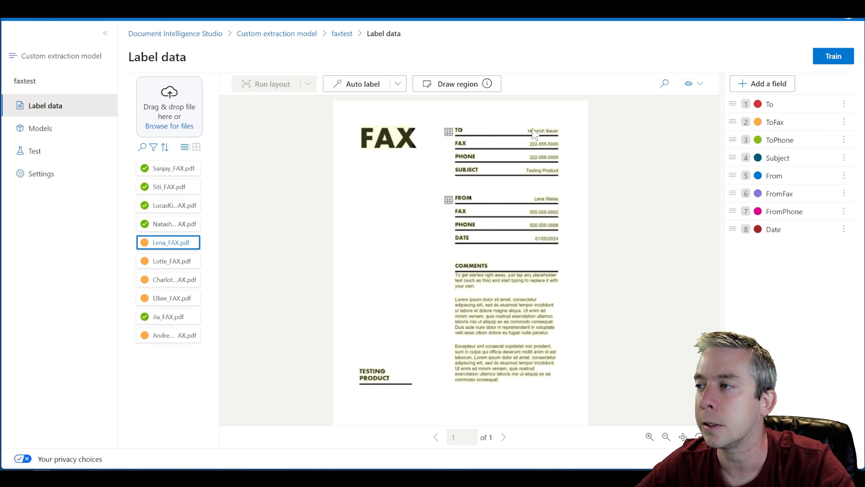
left_click(550, 133)
scroll(535, 276, "down", 2)
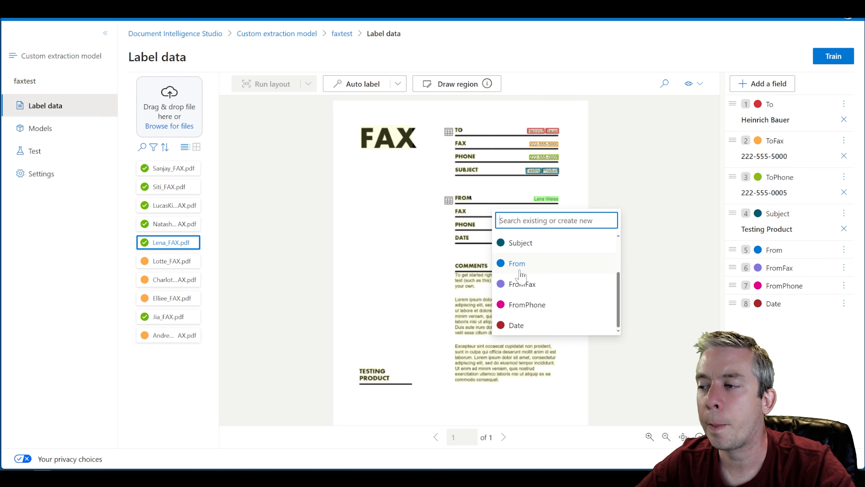
left_click(518, 265)
left_click(554, 213)
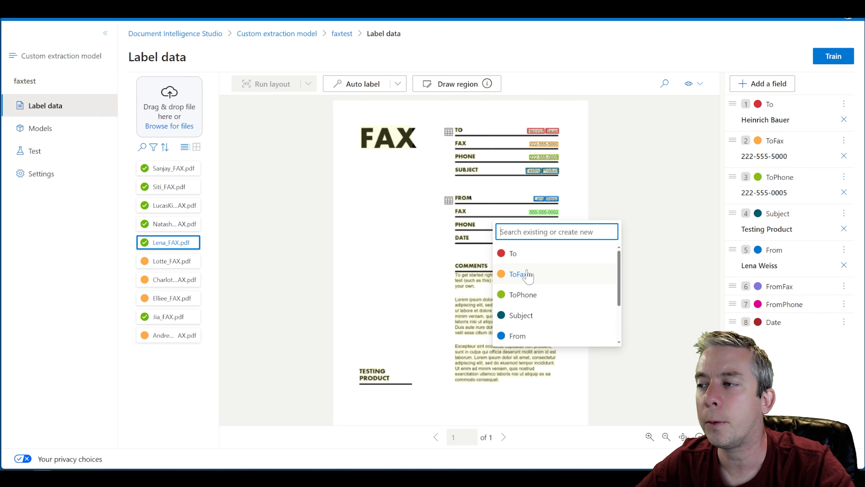
scroll(538, 290, "down", 3)
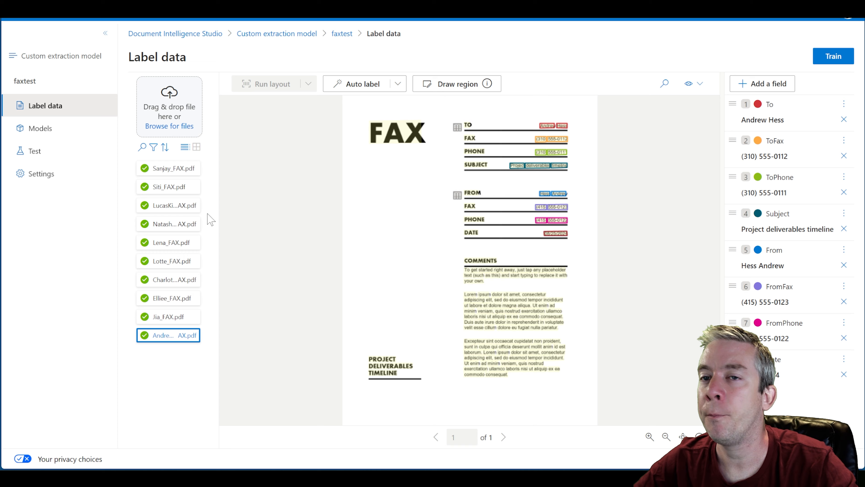
- Check the field labels on the first fax and on the seventh to tenth faxes
left_click(190, 168)
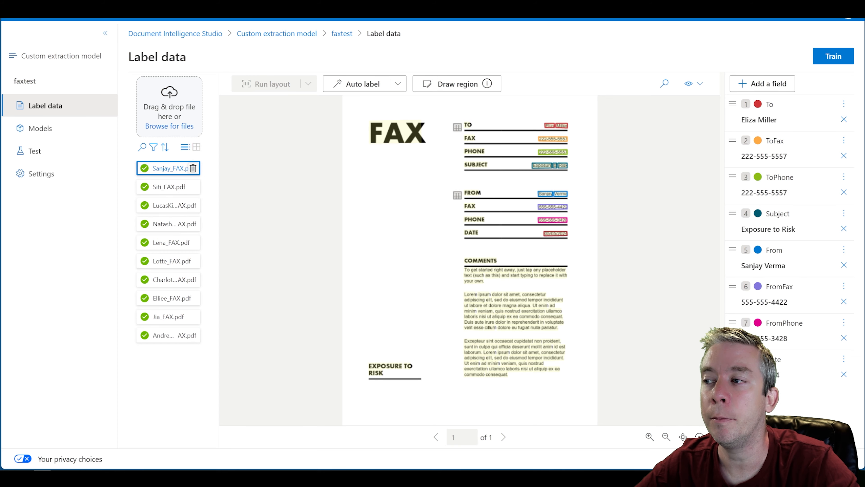
left_click(174, 280)
left_click(189, 298)
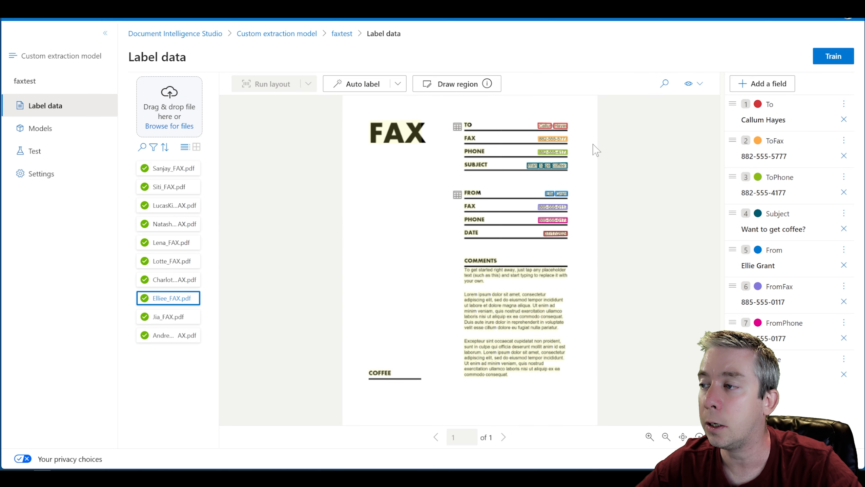
left_click(177, 317)
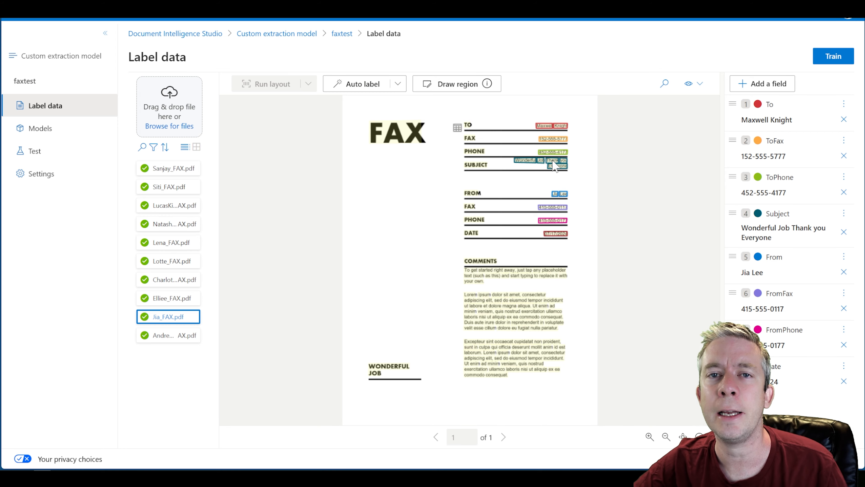
left_click(164, 335)
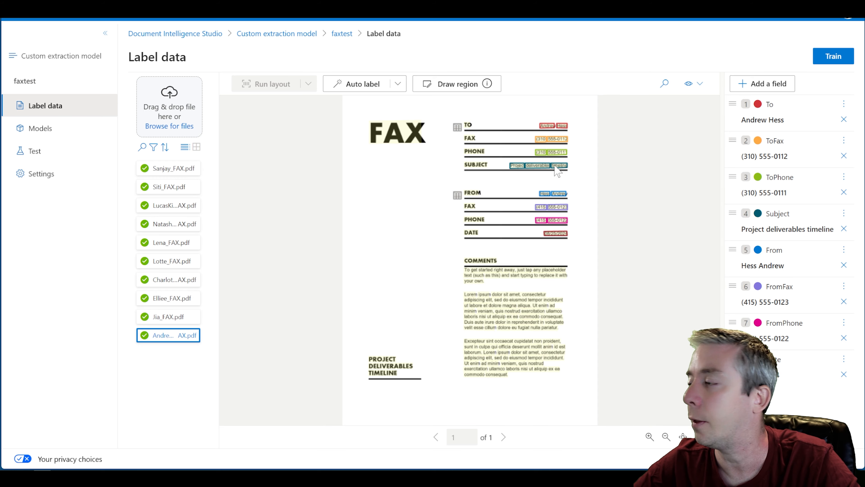
- Go through all ten faxes in order and review that every field is labeled correctly
left_click(161, 169)
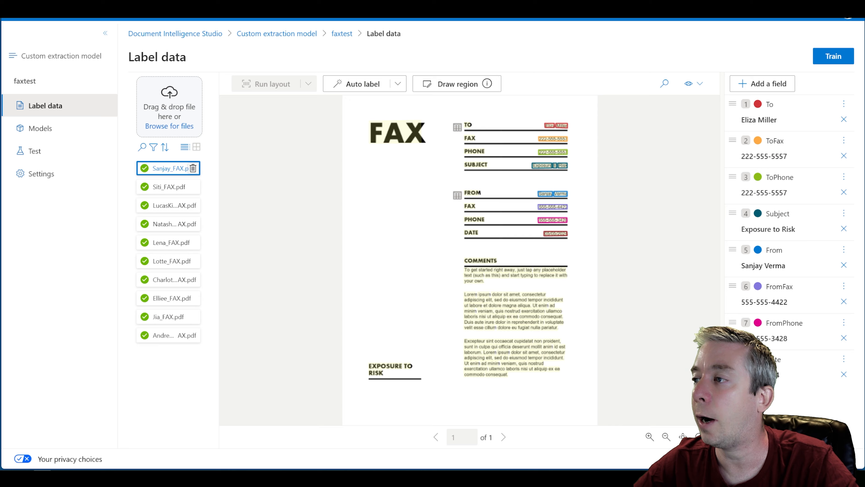
left_click(166, 193)
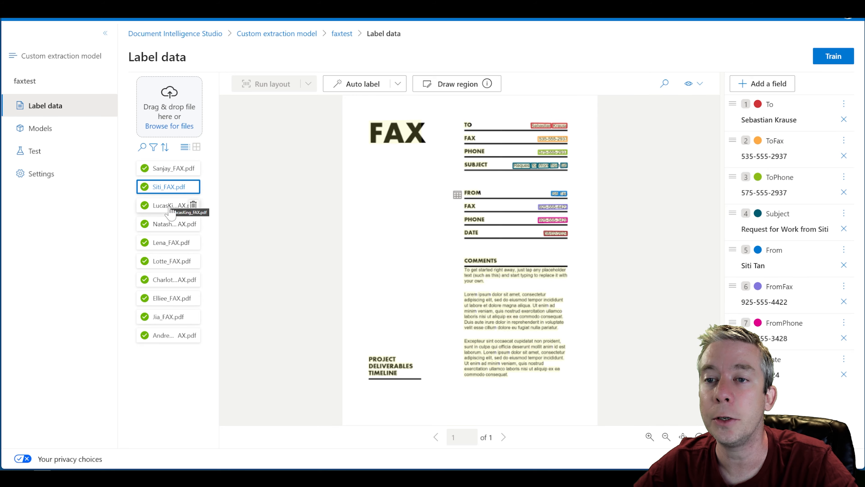
left_click(167, 205)
left_click(167, 227)
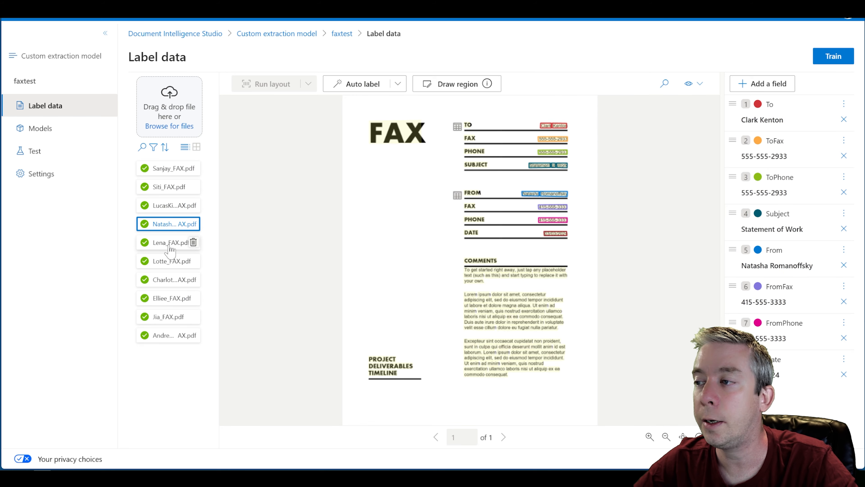
left_click(168, 245)
left_click(169, 264)
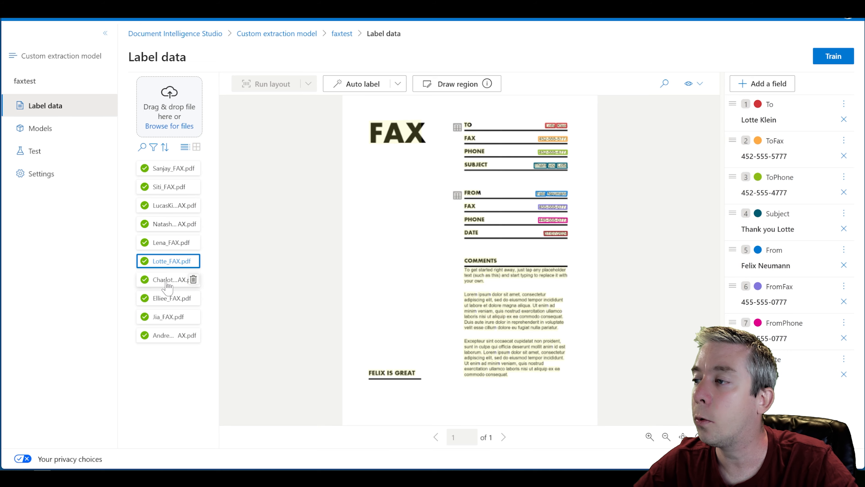
left_click(169, 280)
left_click(164, 299)
left_click(164, 321)
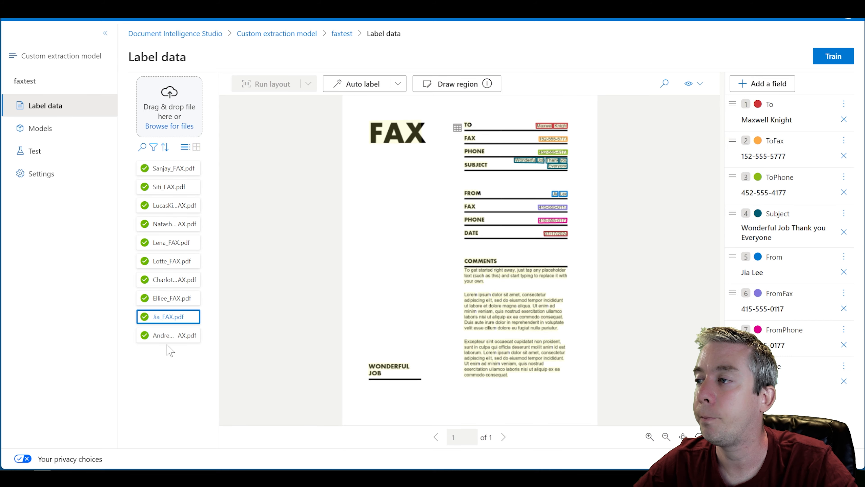
left_click(165, 336)
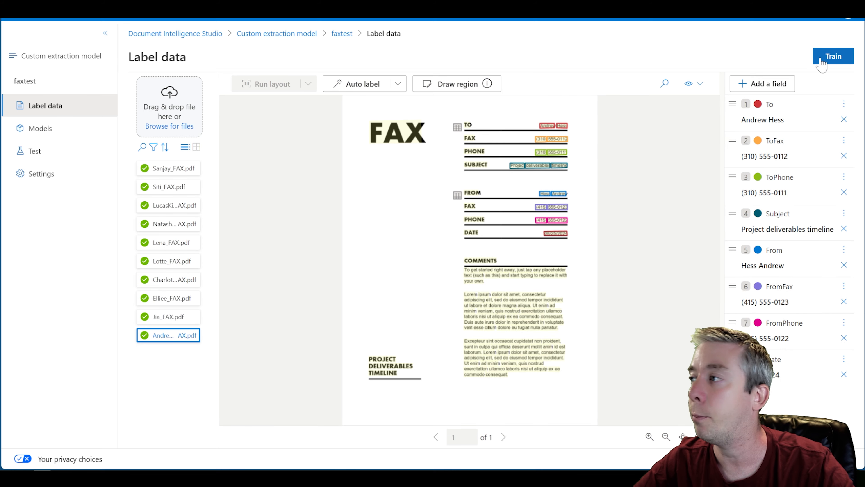
- Train a new model with ID testfax-youtubetoday, description "This is our test fax model" and build mode Neural (Recommended)
left_click(822, 62)
left_click(299, 190)
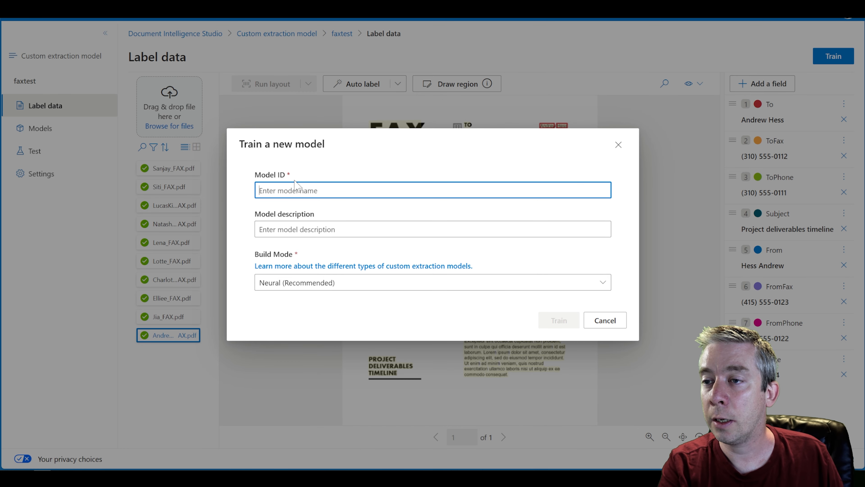
type("testfax-youtubetoday")
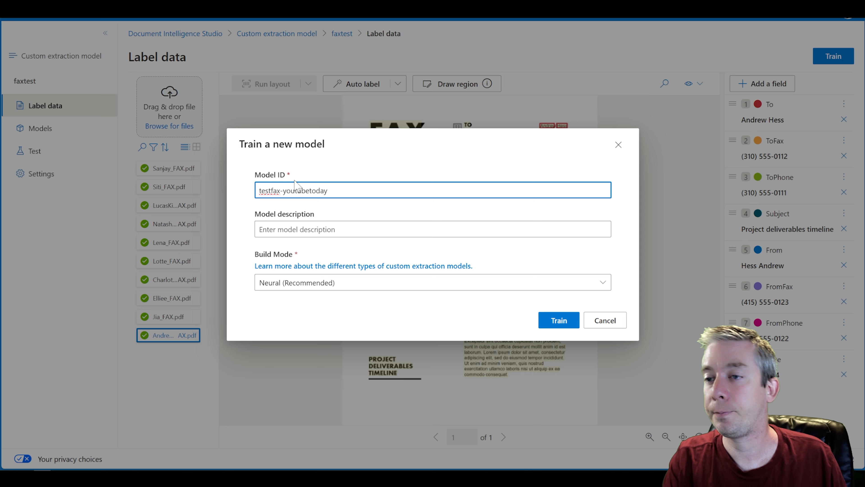
key("Tab")
type("T")
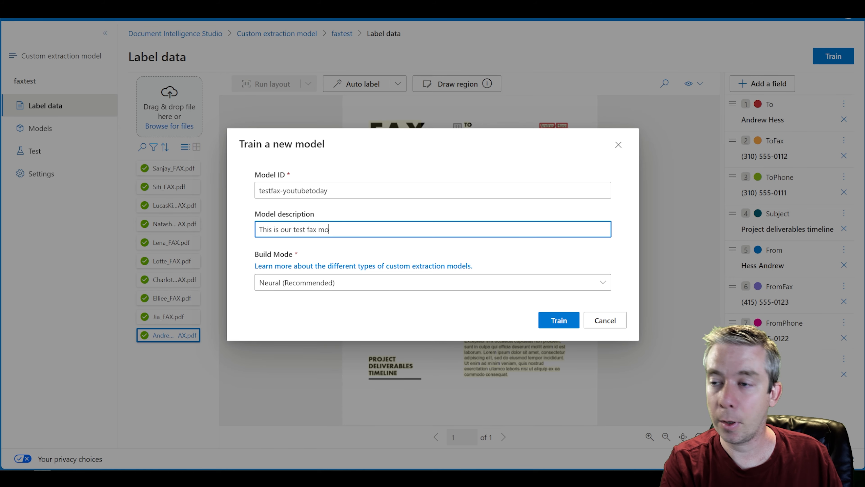
left_click(293, 283)
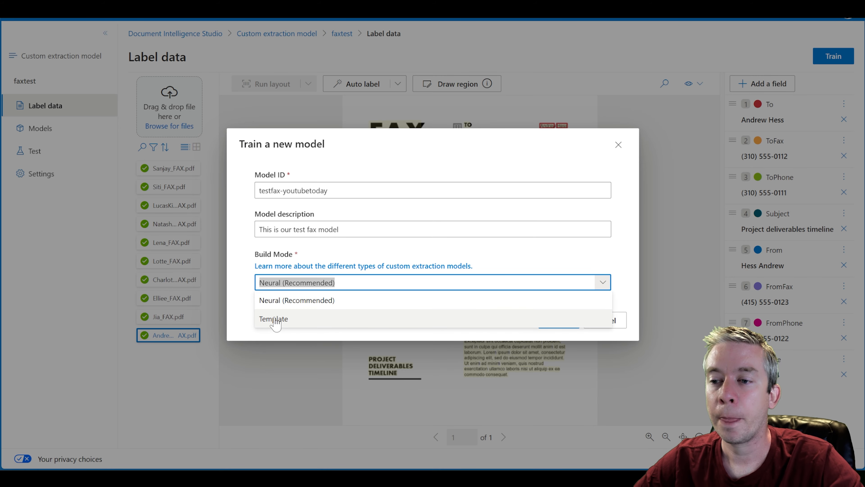
left_click(286, 305)
left_click(557, 320)
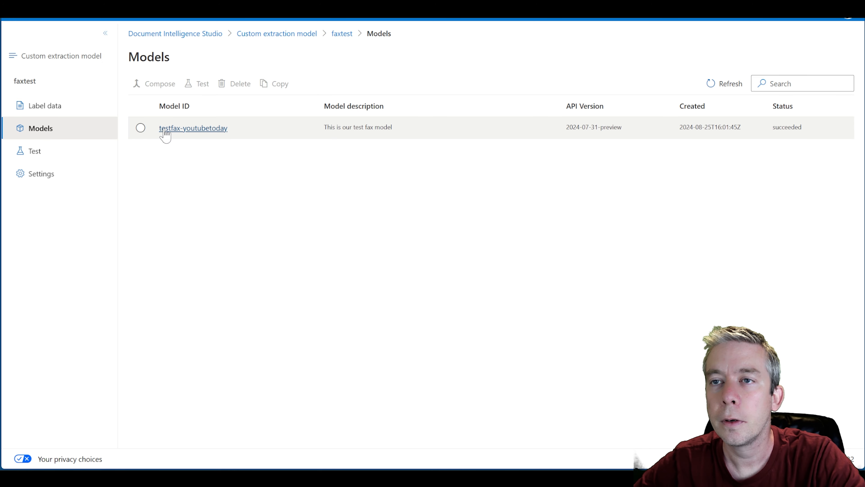
- Open the testfax-youtubetoday model for testing and run the analysis on a fax PDF that was not used for training
left_click(140, 128)
left_click(198, 84)
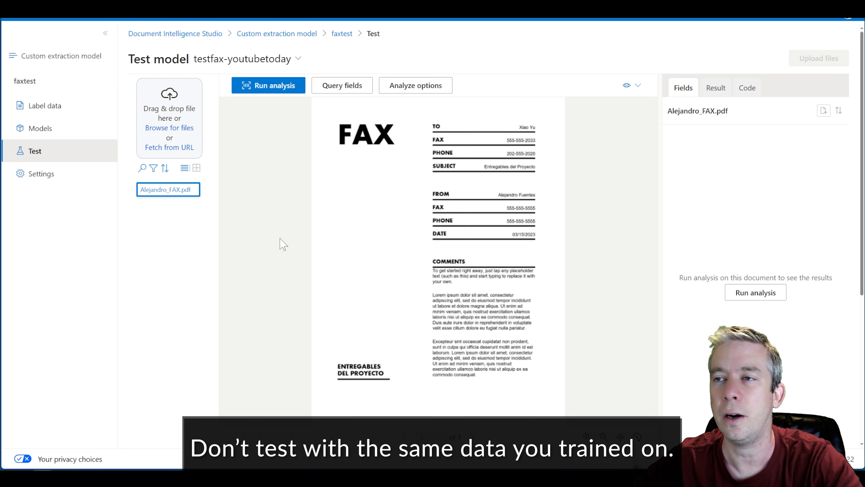
left_click(274, 89)
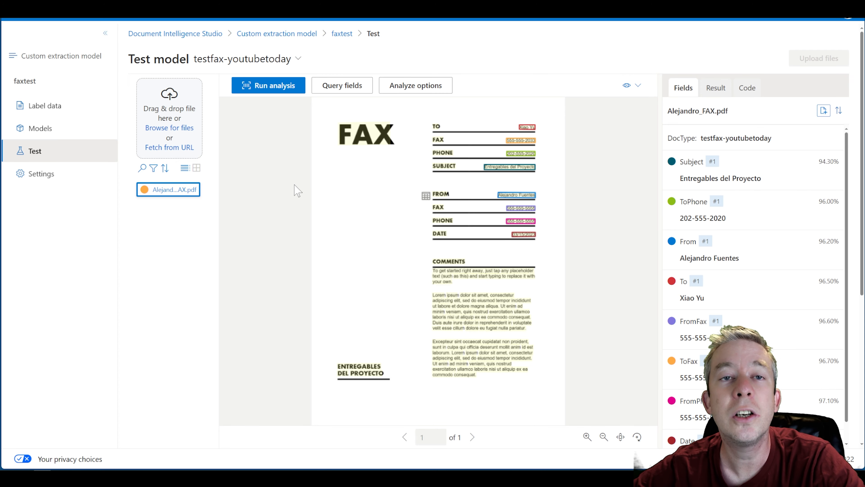
- Examine each extracted field and its confidence score against the matching text on the analyzed fax
mouse_move(519, 169)
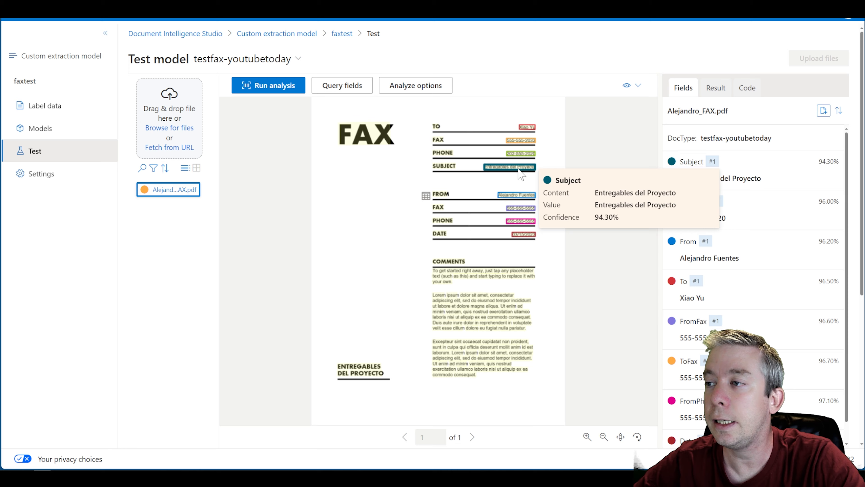
scroll(782, 228, "down", 1)
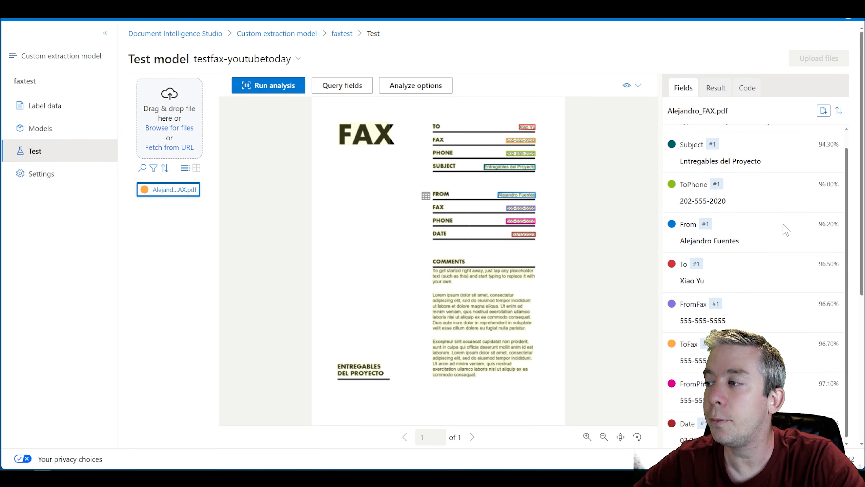
mouse_move(697, 204)
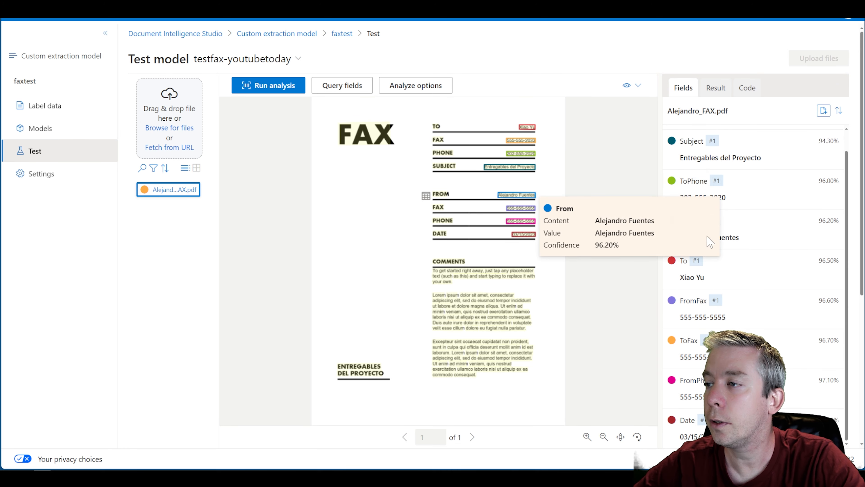
scroll(775, 266, "down", 1)
scroll(775, 265, "down", 3)
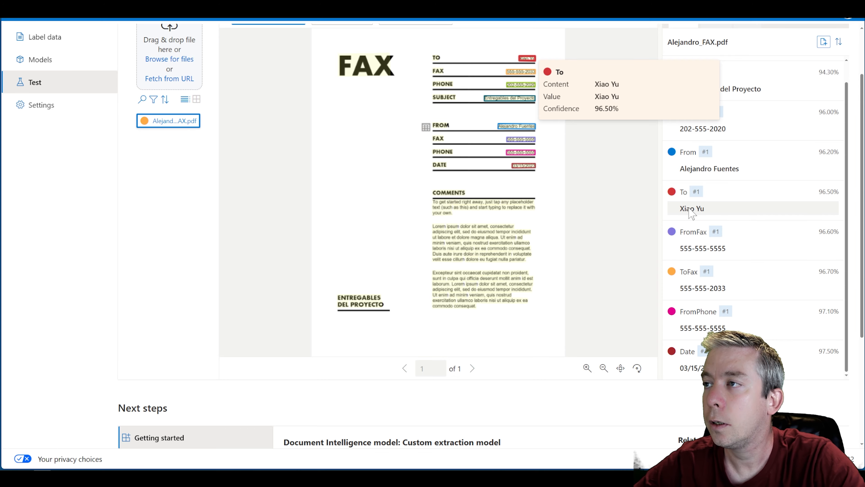
mouse_move(707, 254)
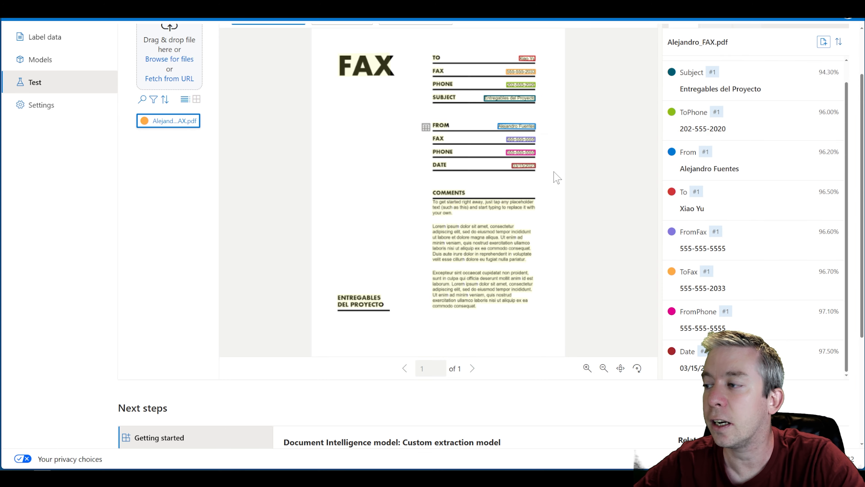
scroll(555, 148, "up", 5)
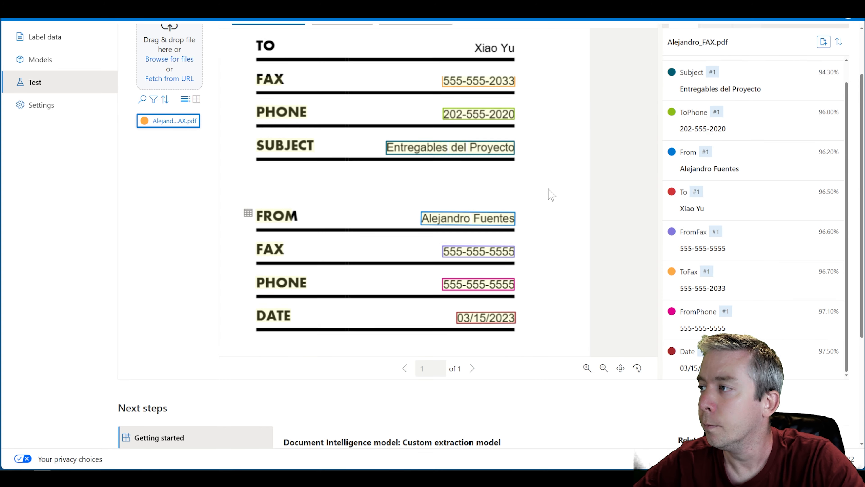
scroll(709, 239, "down", 1)
mouse_move(703, 232)
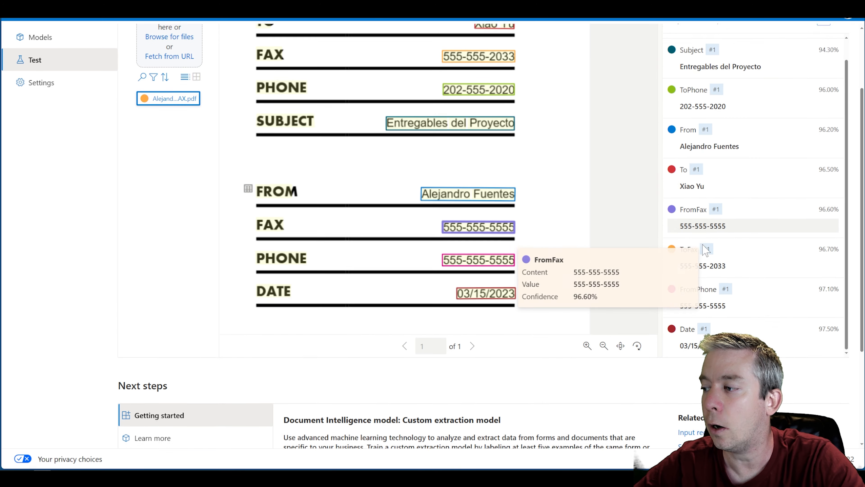
scroll(586, 182, "up", 1)
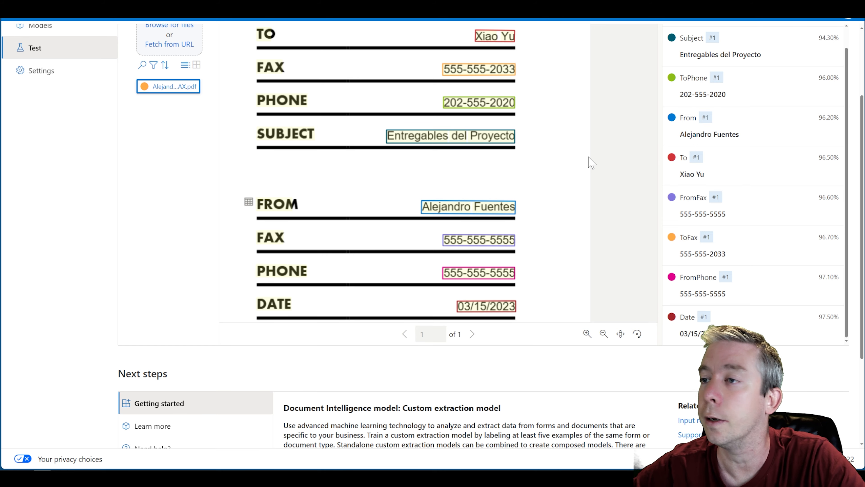
scroll(592, 163, "down", 2)
scroll(554, 121, "down", 1)
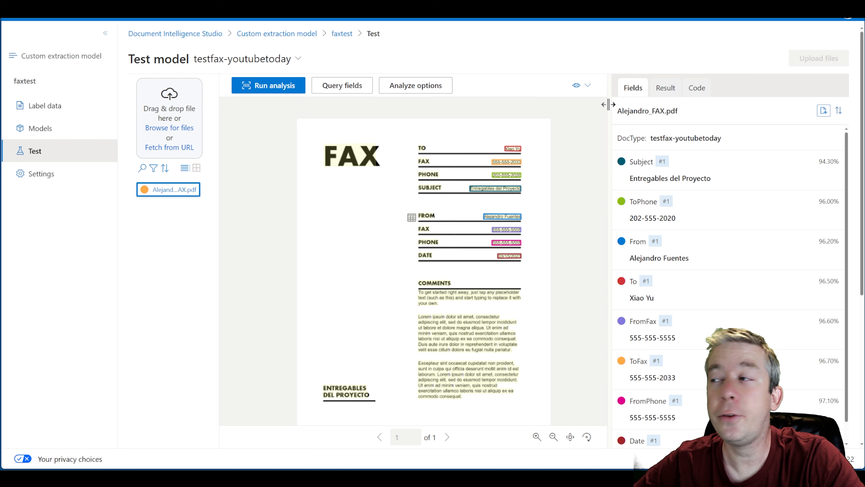
- Look through the JSON result of the fax analysis and copy it
left_click(662, 90)
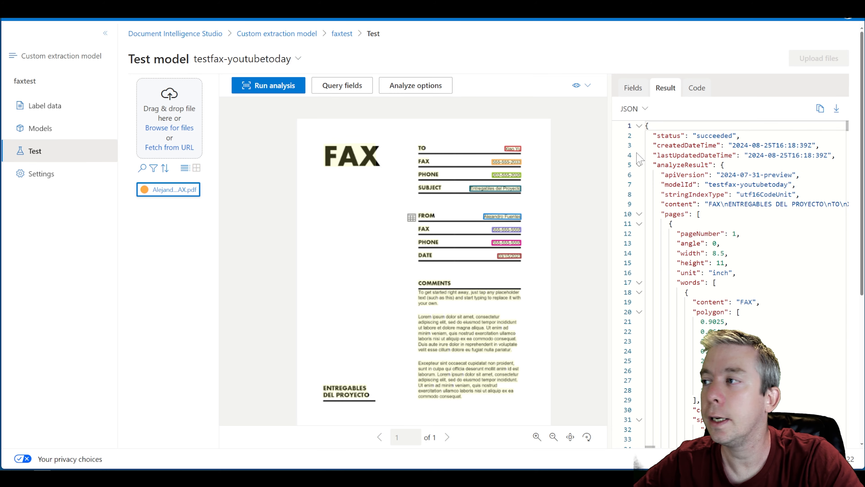
scroll(732, 238, "down", 10)
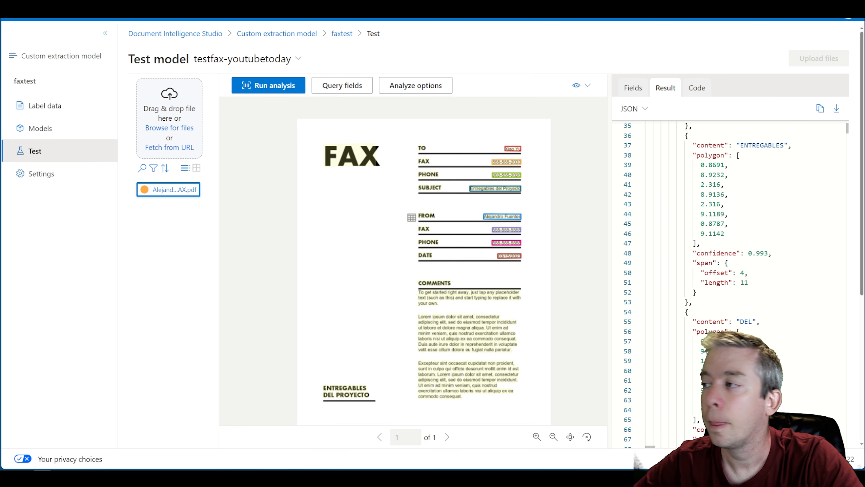
left_click_drag(849, 128, 847, 382)
left_click(845, 129)
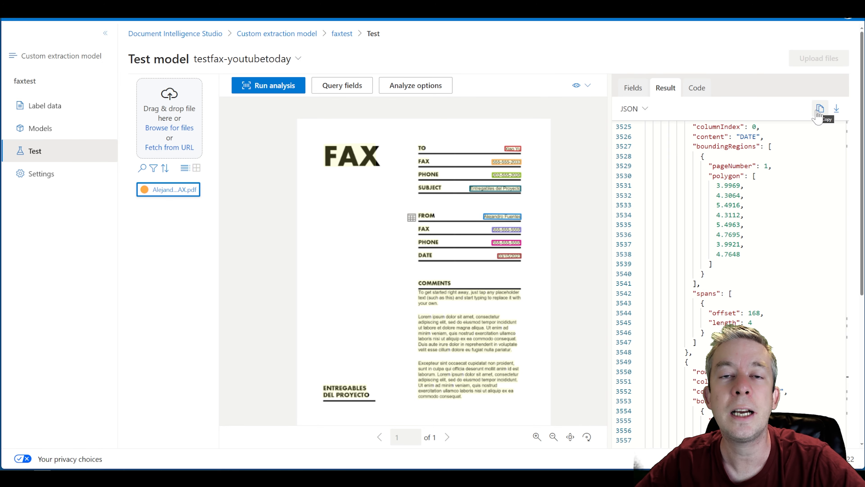
left_click(820, 108)
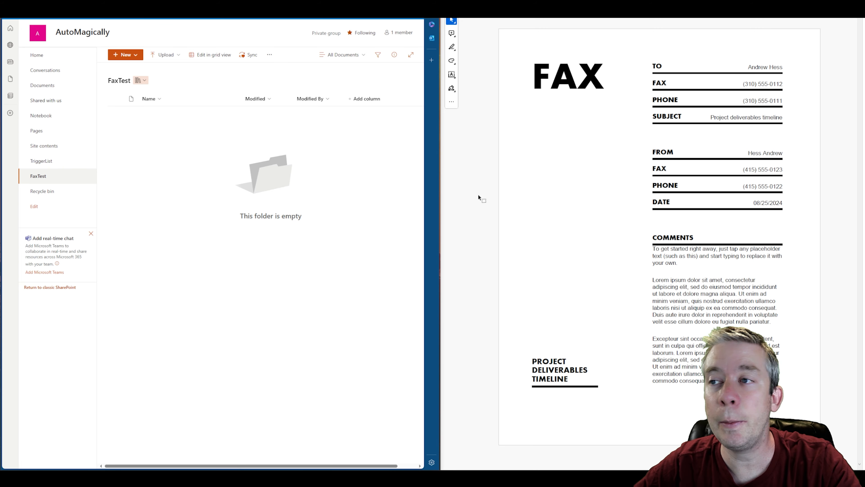
- Switch to the SharePoint FaxTest library and add columns To, ToFax, ToPhone, Subject, From, FromFax, FromPhone and Date
left_click_drag(439, 183, 545, 183)
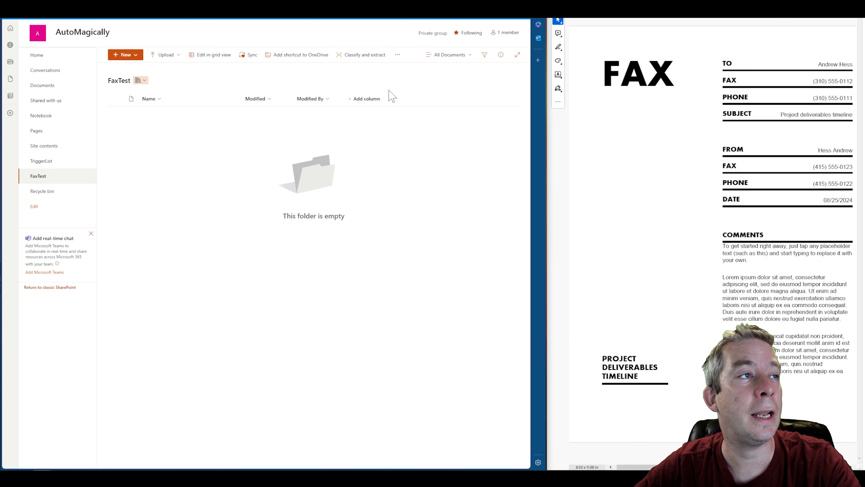
left_click(380, 99)
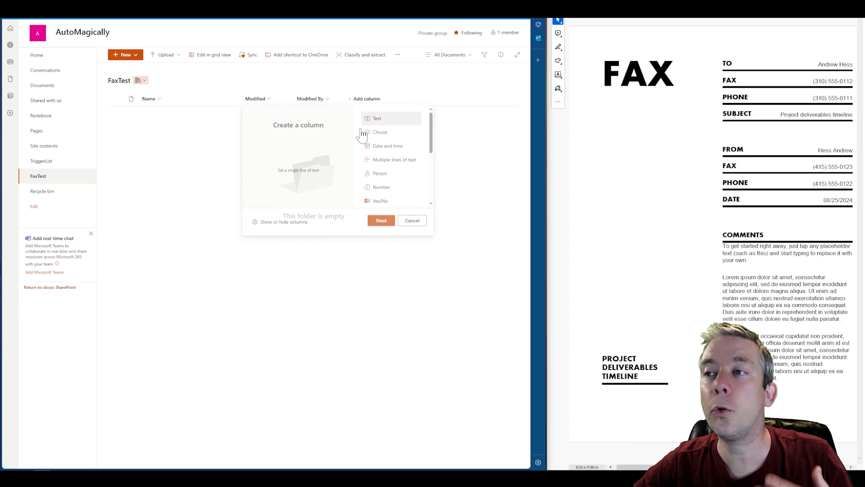
left_click(376, 223)
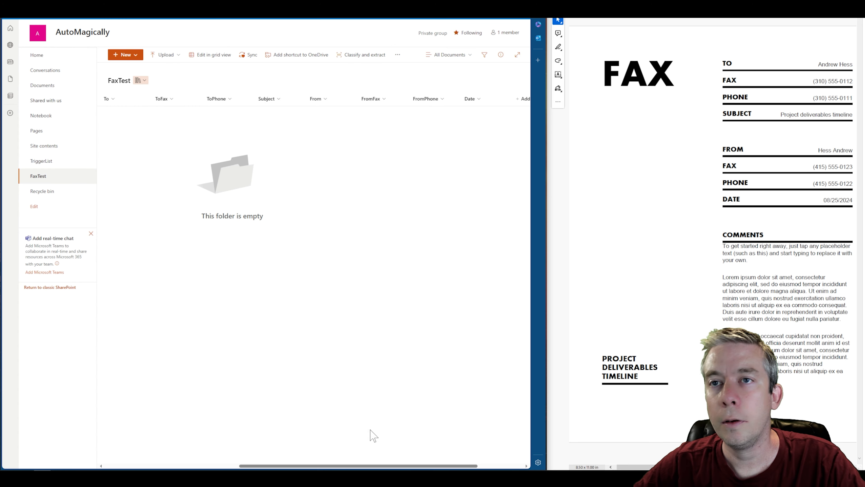
mouse_move(375, 462)
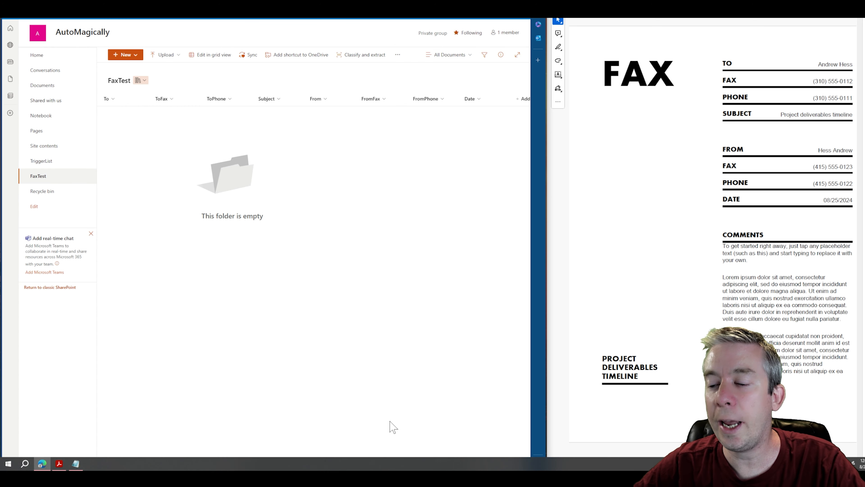
left_click_drag(371, 465, 248, 329)
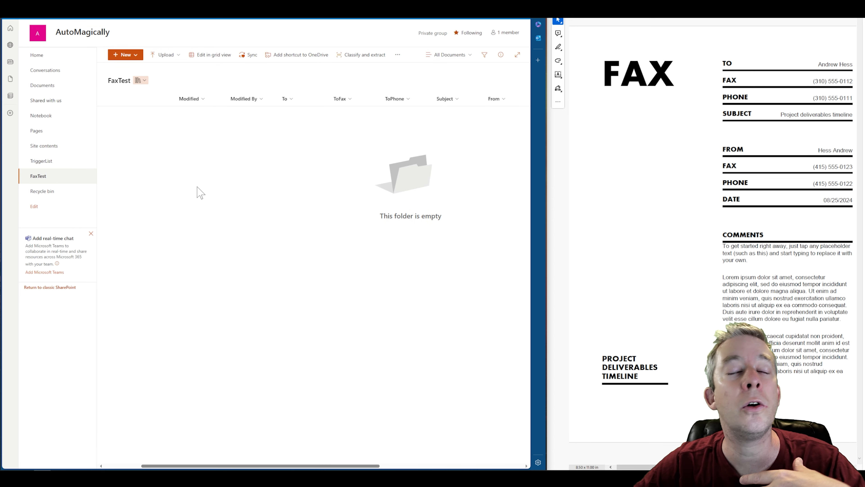
- Switch to Power Automate and start an automated cloud flow named FaxTest, skipping the choice of trigger
left_click(10, 20)
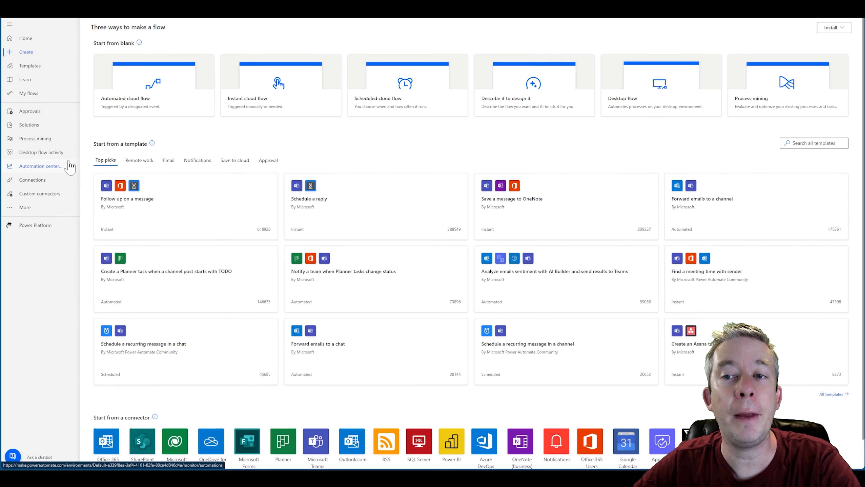
left_click(136, 108)
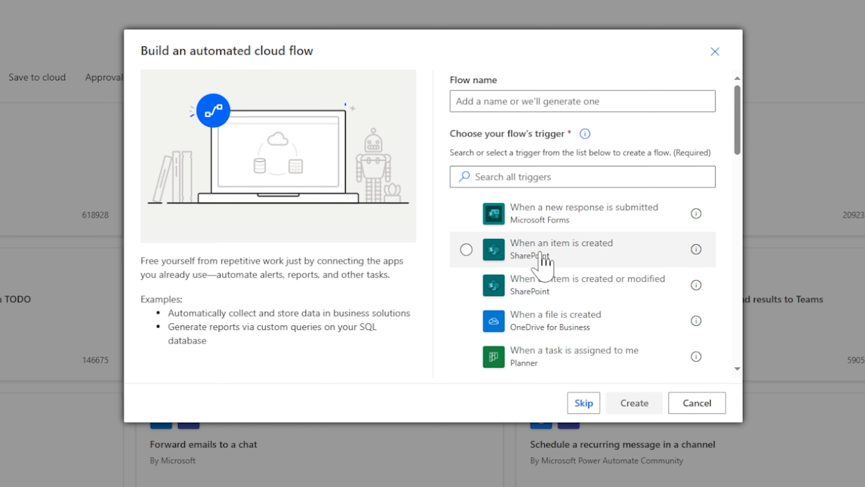
scroll(573, 265, "down", 5)
scroll(566, 294, "up", 5)
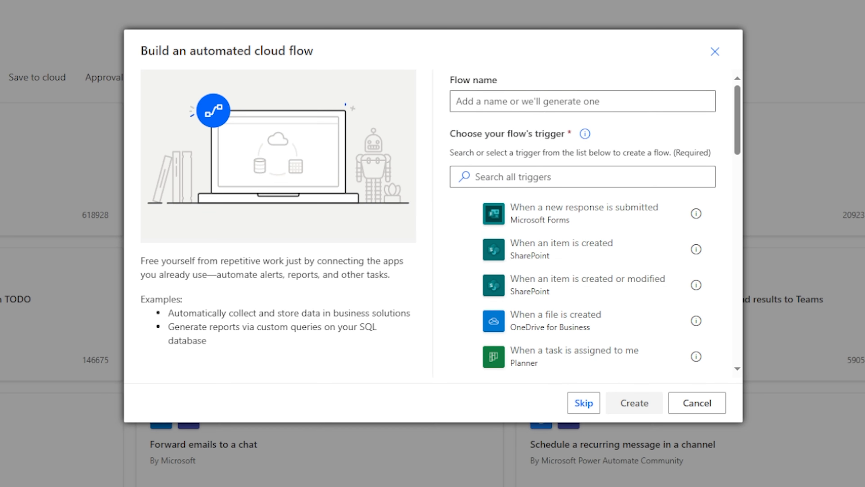
left_click(545, 101)
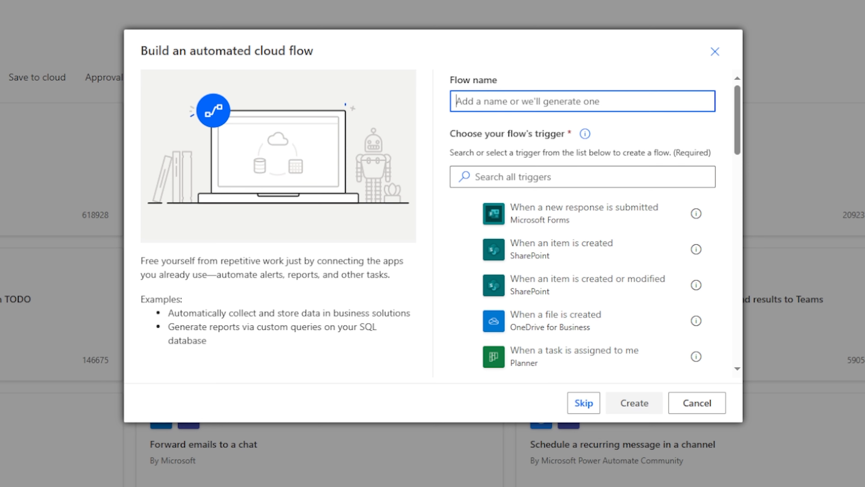
type("TaxTest")
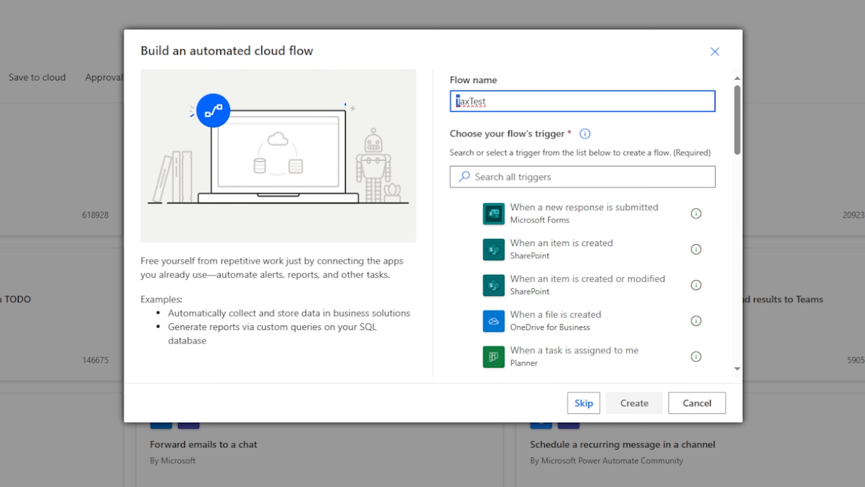
type("F")
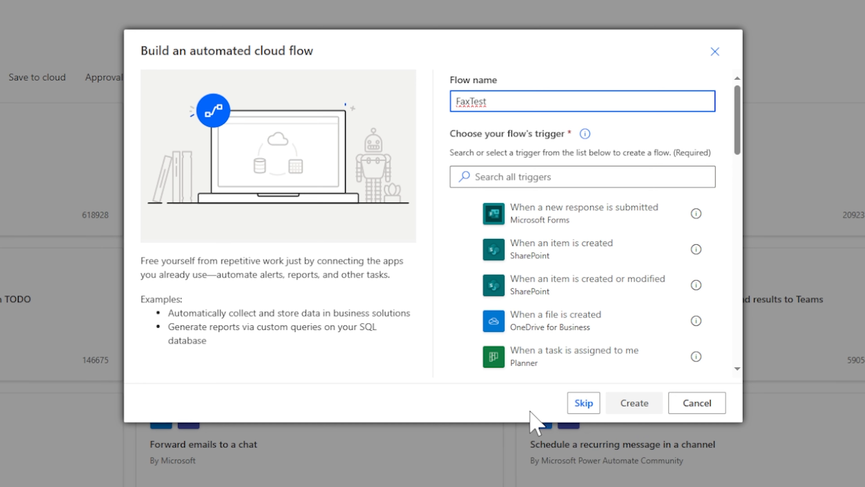
left_click(591, 409)
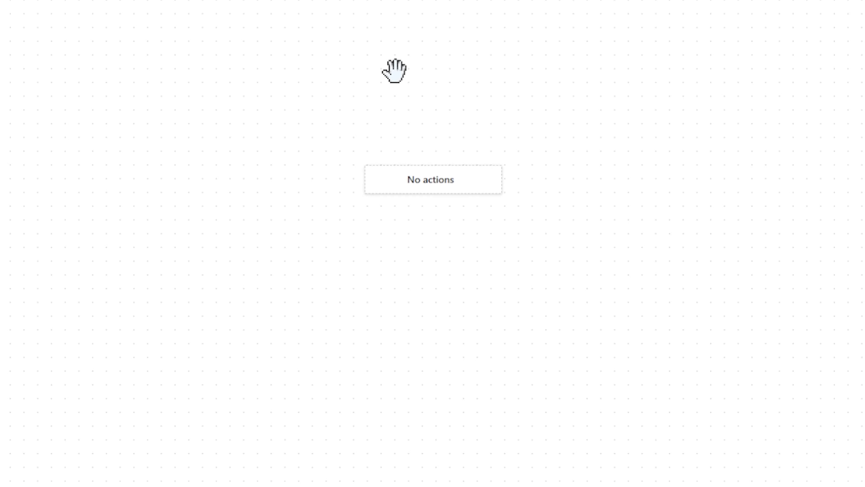
- Add the SharePoint trigger When a file is created (properties only) to the empty flow
left_click_drag(482, 292, 436, 151)
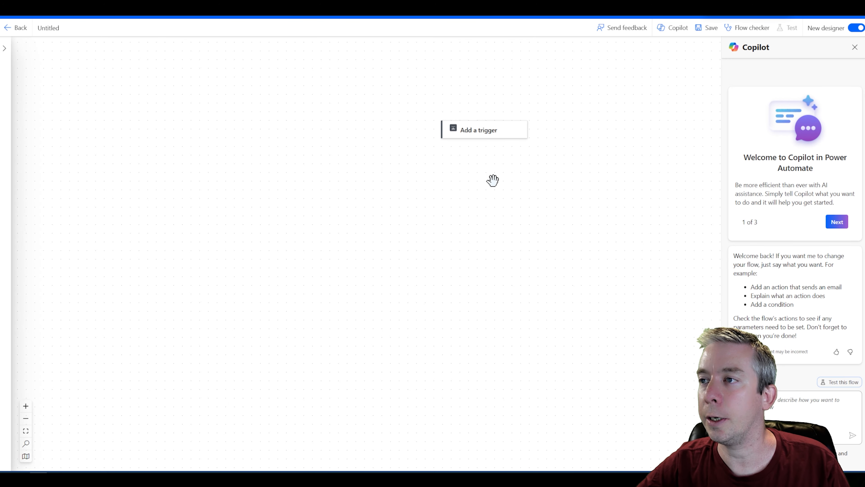
left_click_drag(493, 180, 363, 154)
left_click(359, 106)
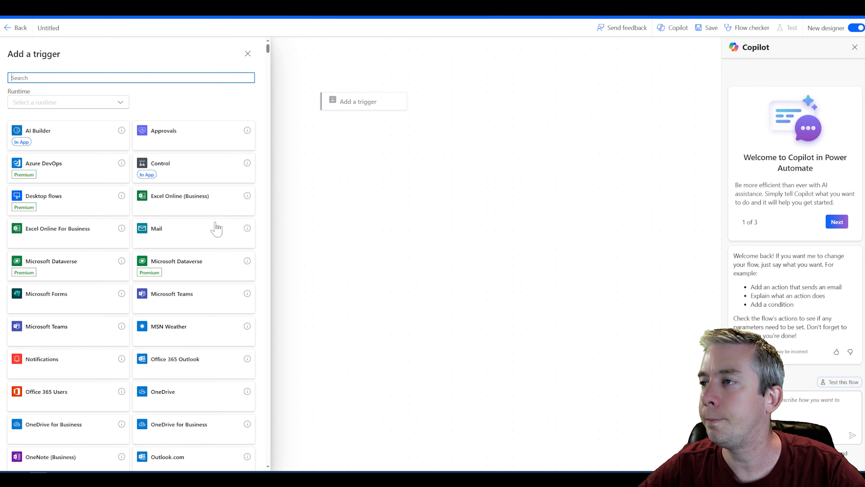
type("sharepo")
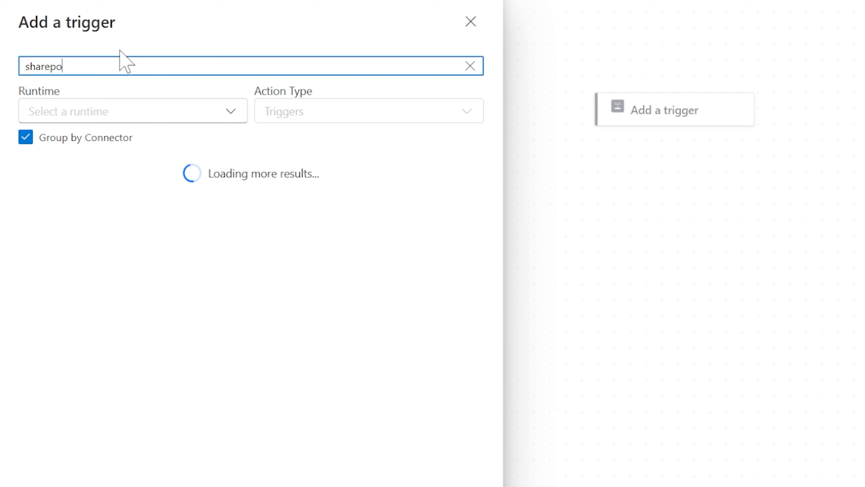
type("int")
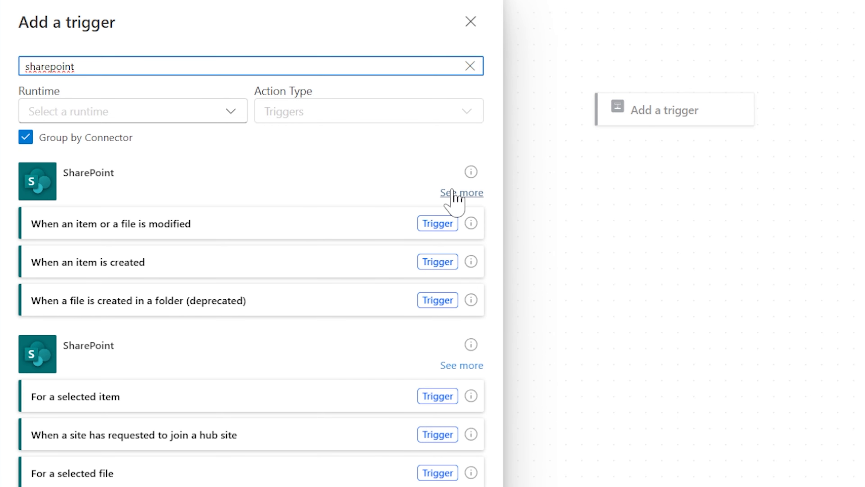
left_click(452, 191)
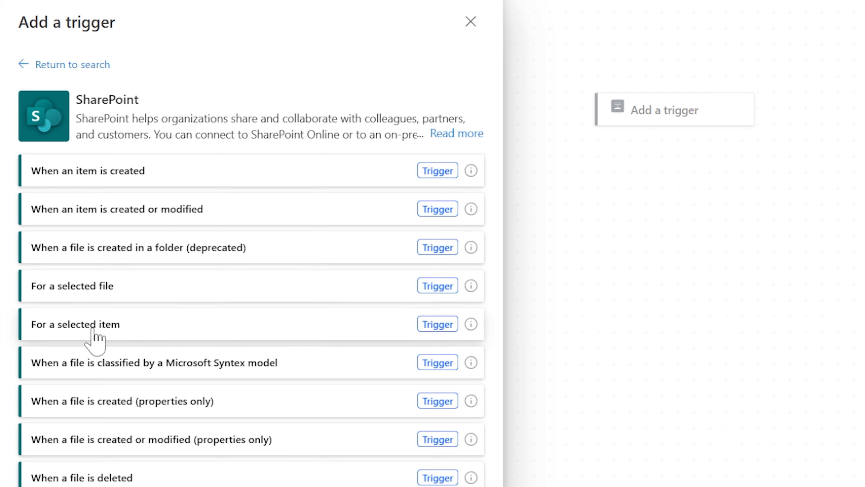
left_click(119, 406)
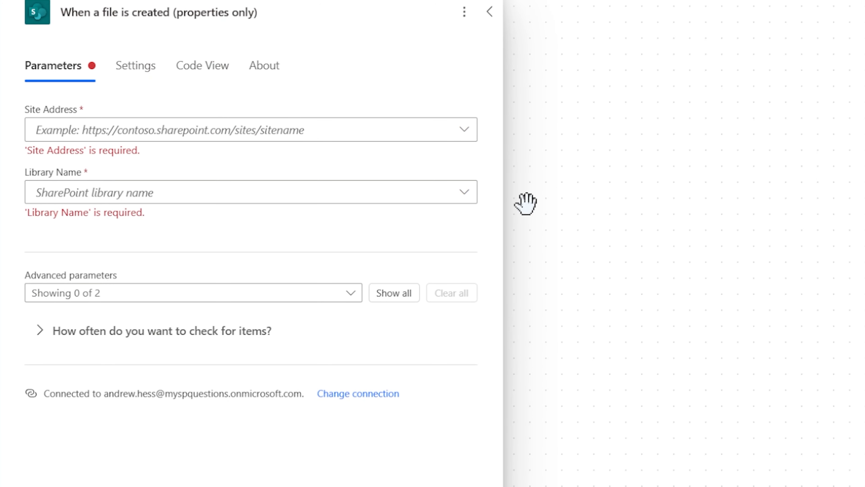
- Set the trigger's site address to AutoMagically and its library name to FaxTest
left_click(291, 131)
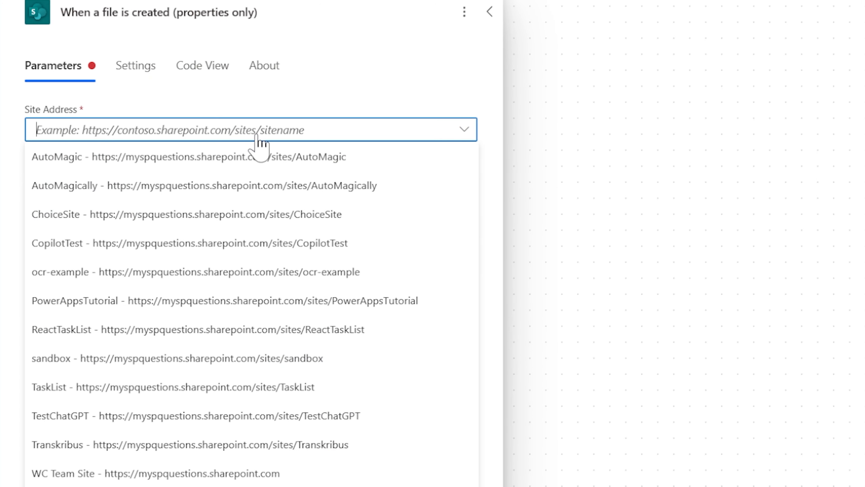
left_click(230, 187)
left_click(220, 178)
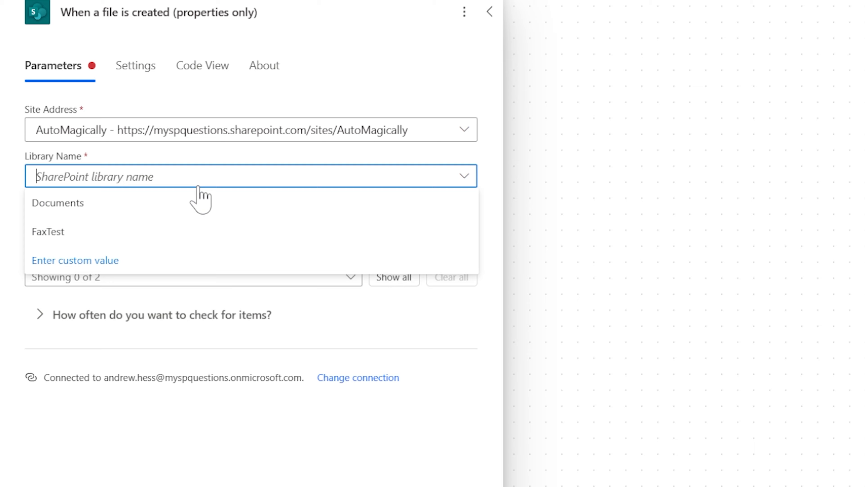
left_click(66, 236)
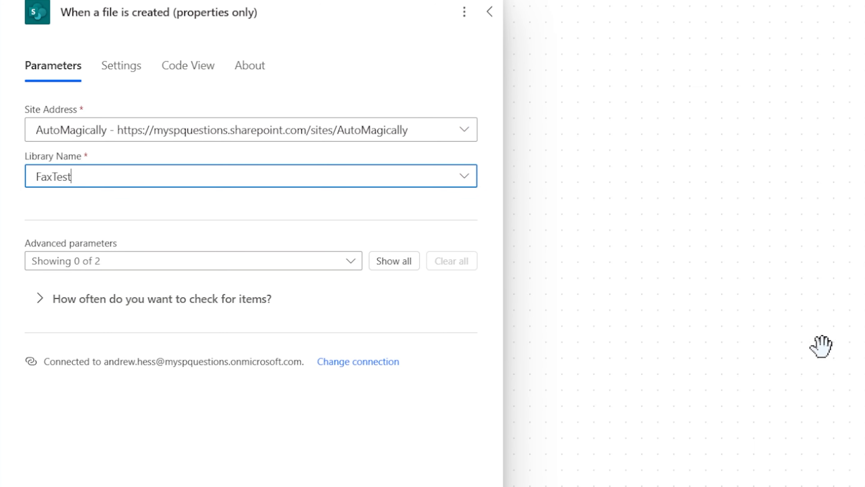
- Add the SharePoint action Get file content using path below the trigger
left_click_drag(821, 347, 626, 186)
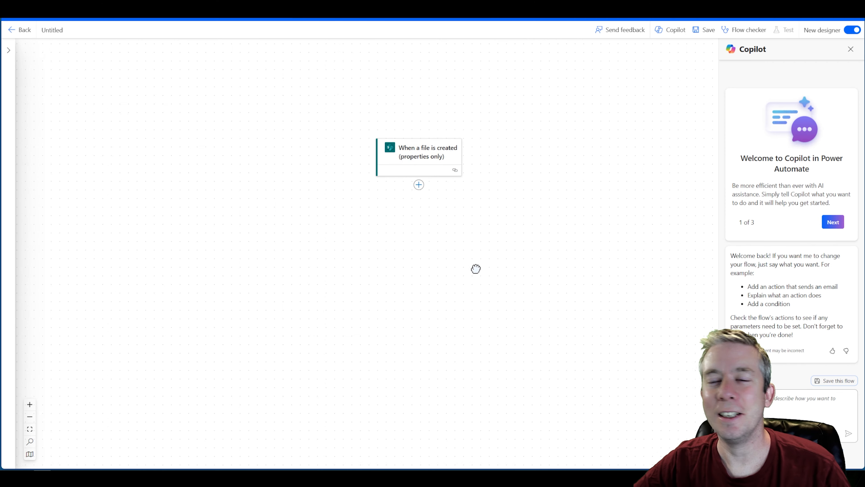
left_click_drag(476, 268, 272, 189)
key("ctrl+plus")
left_click(310, 154)
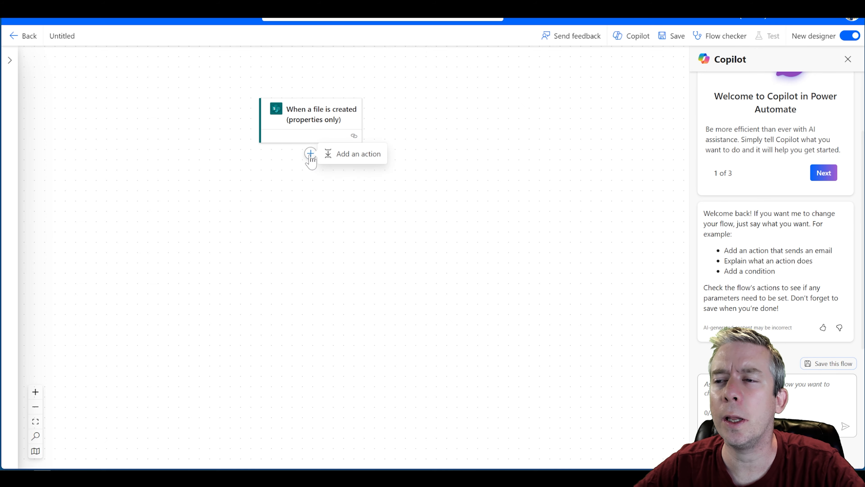
left_click(332, 154)
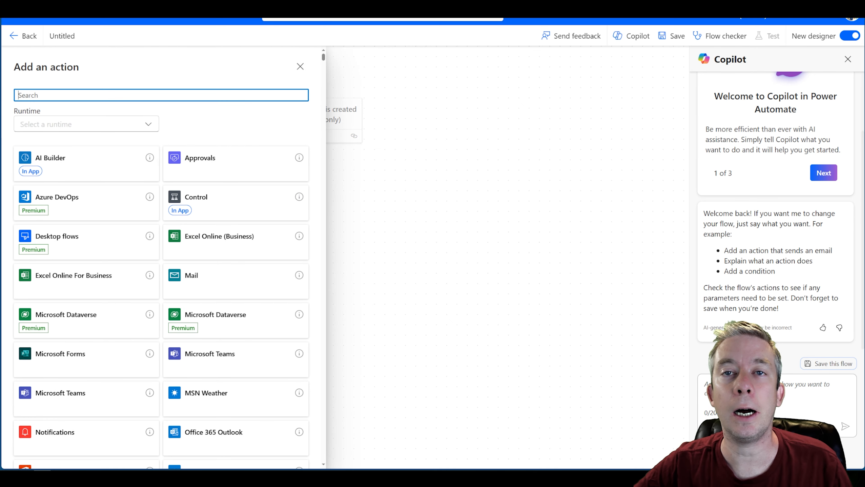
type("file content")
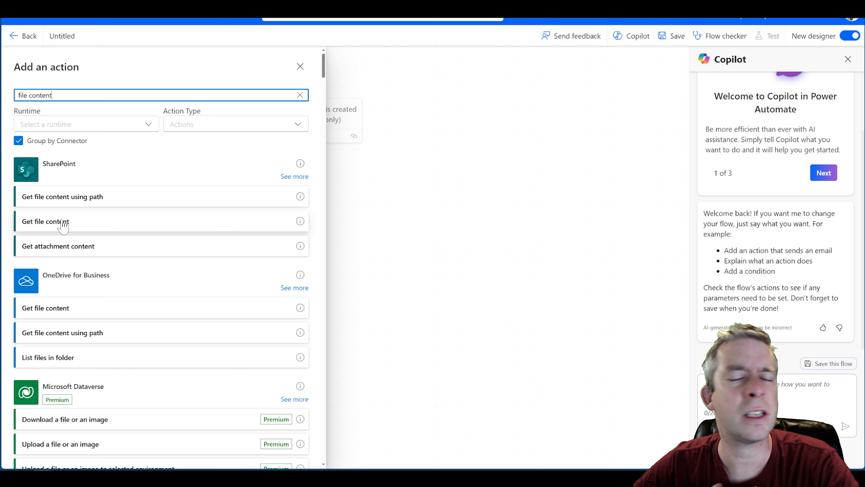
left_click(79, 200)
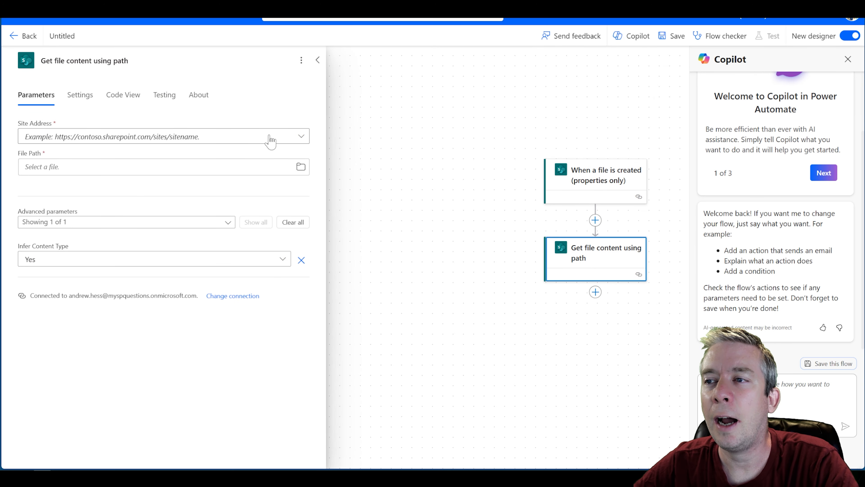
- Set the action's site address to AutoMagically and choose Aiden_FAX.pdf in the FaxTest folder as the file path
left_click(149, 143)
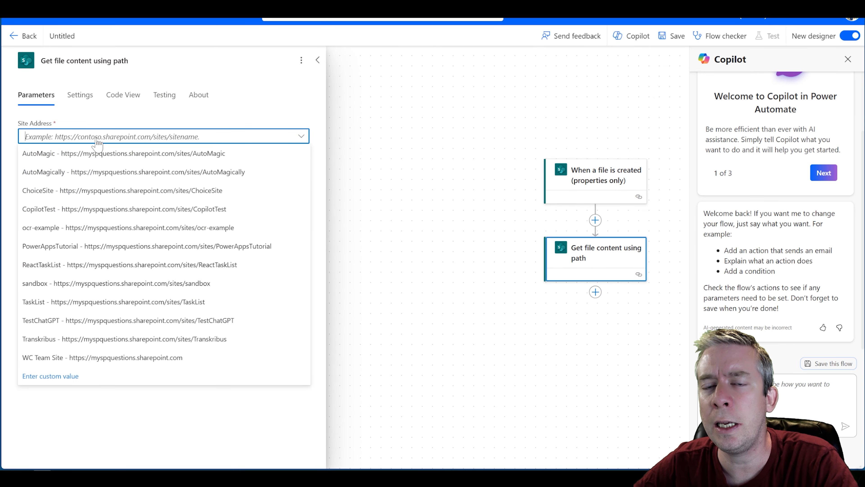
left_click(71, 172)
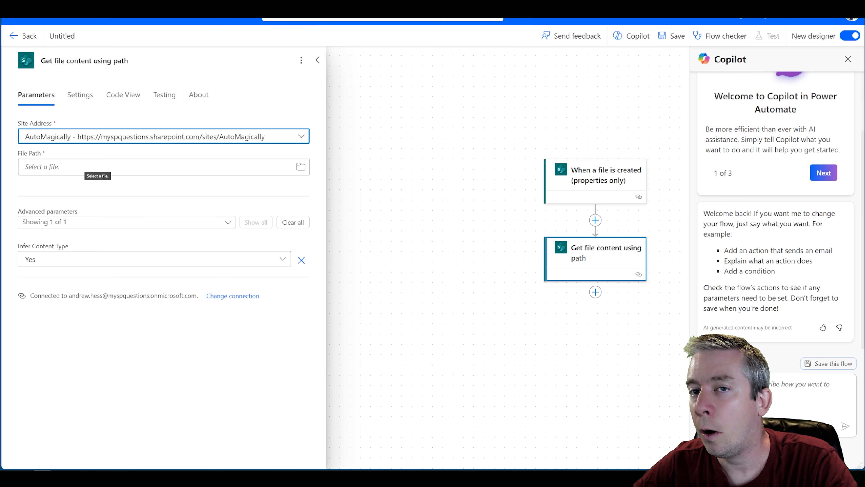
left_click(301, 167)
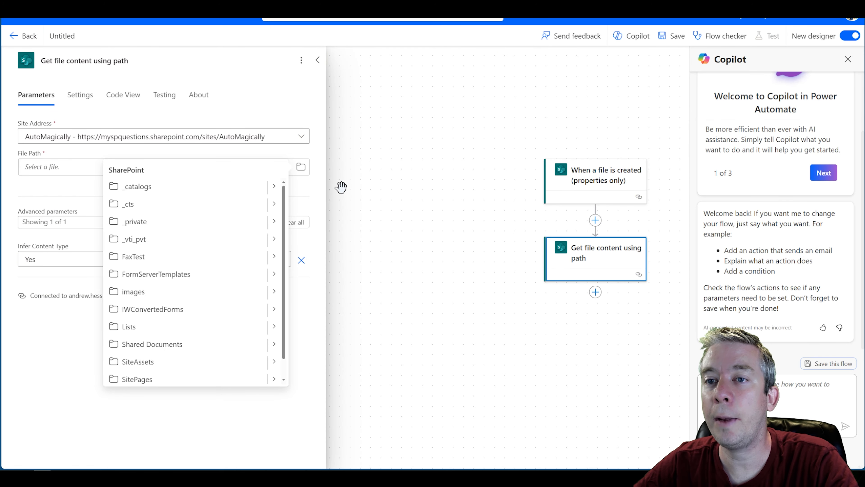
left_click(392, 260)
left_click(578, 272)
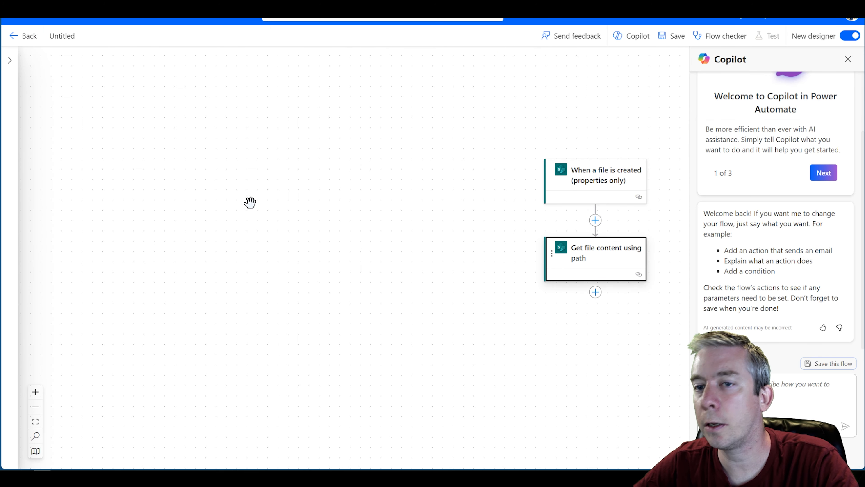
left_click(560, 270)
left_click(300, 166)
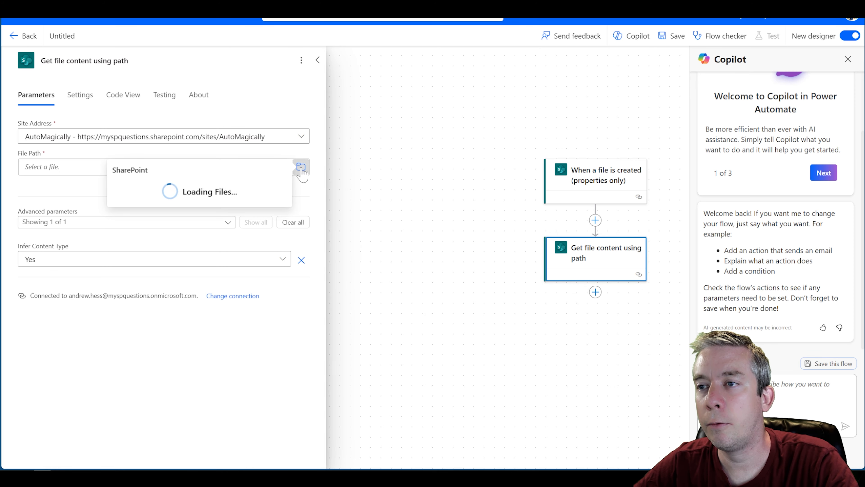
scroll(186, 247, "down", 1)
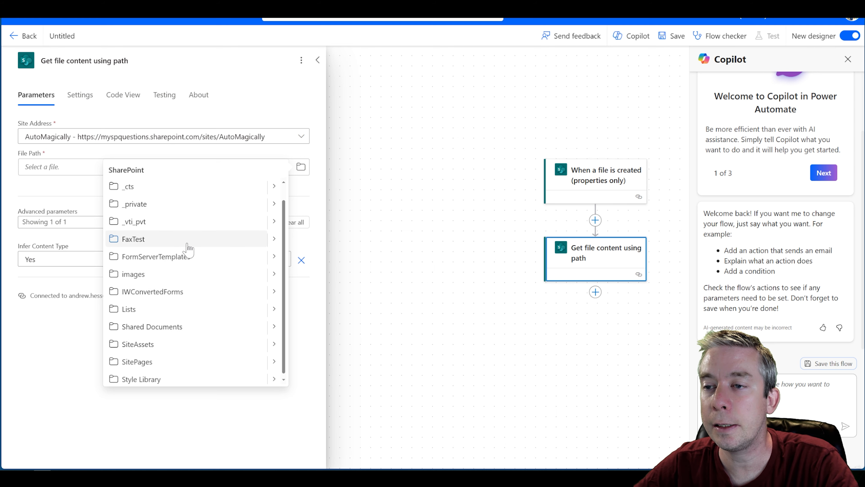
left_click(276, 239)
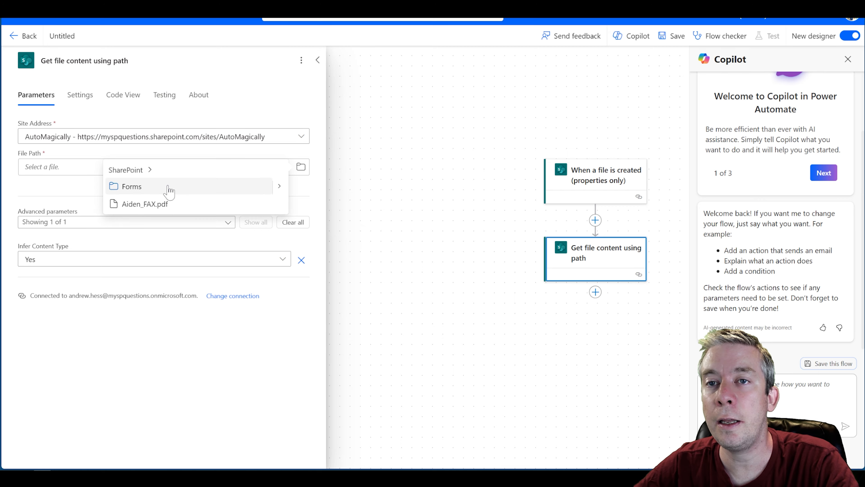
left_click(143, 203)
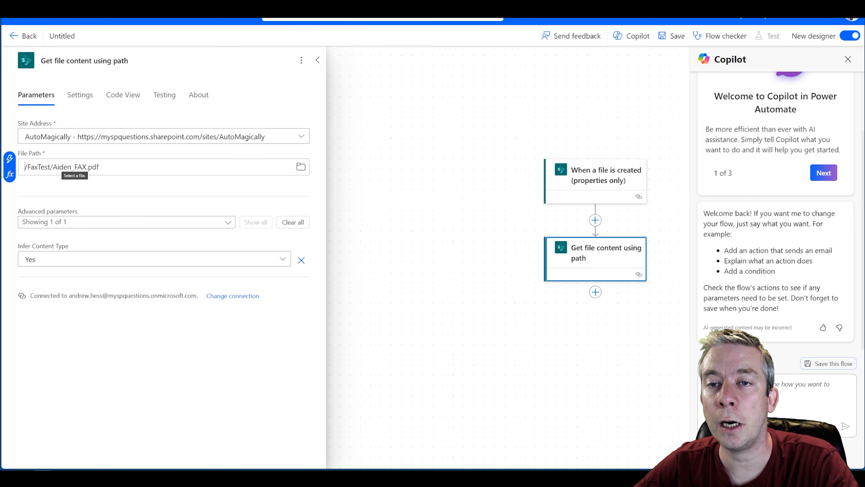
- Replace the file name in the file path with the trigger's dynamic Name value, keeping /FaxTest/ before it and .pdf after it
left_click_drag(53, 167, 86, 167)
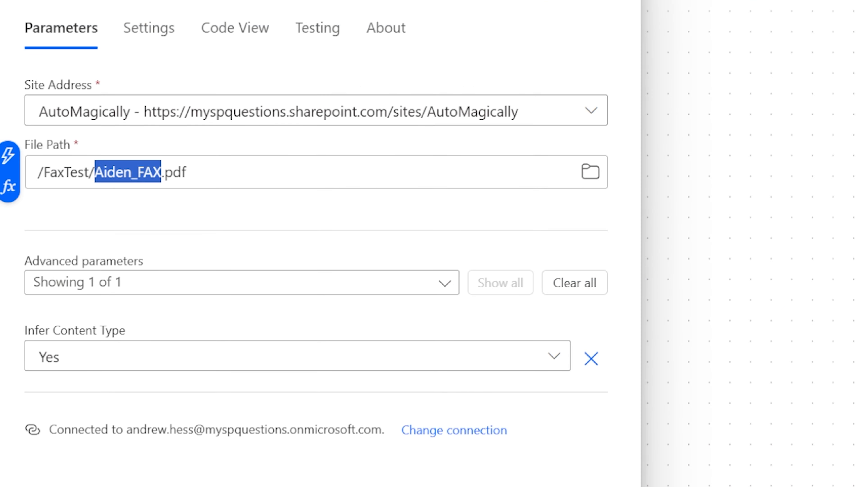
key("BackSpace")
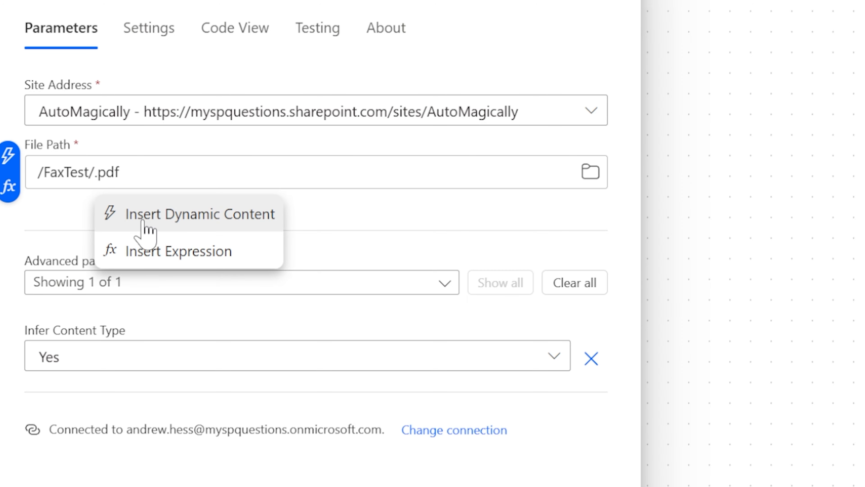
left_click(153, 218)
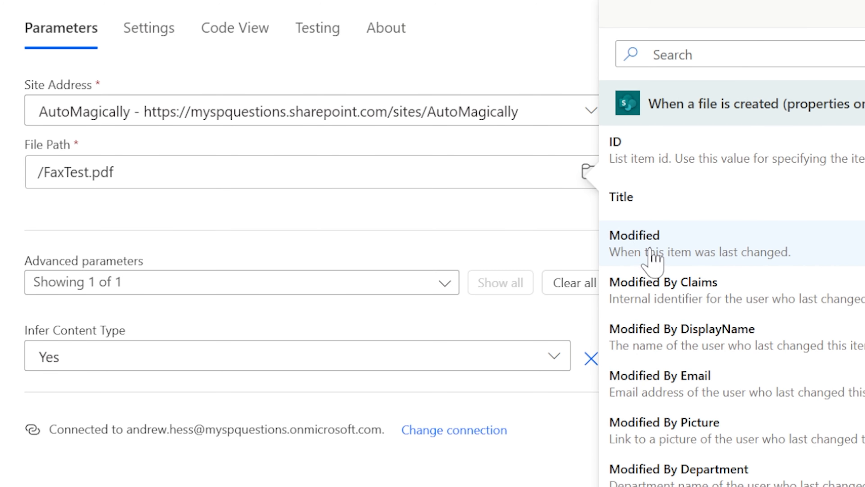
scroll(725, 337, "down", 15)
scroll(726, 337, "down", 20)
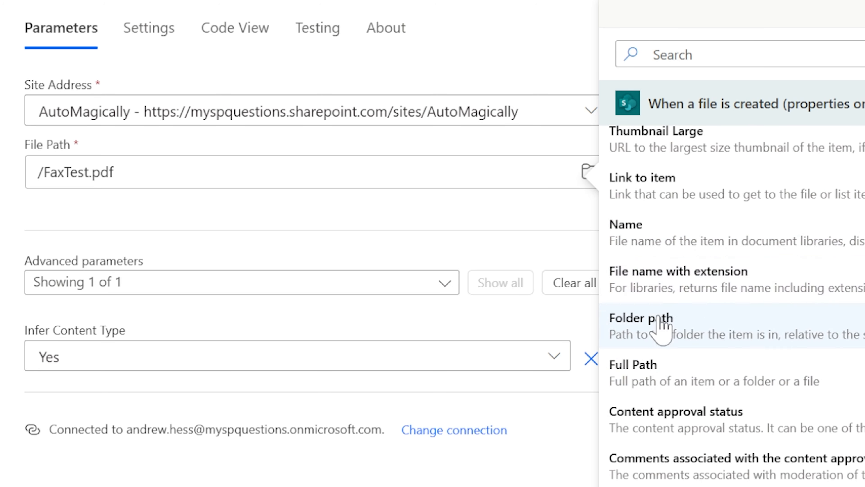
left_click(634, 242)
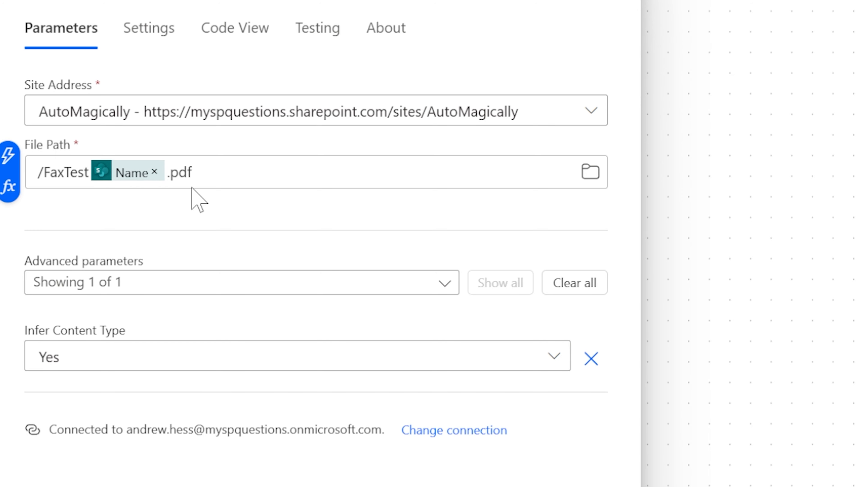
type("/")
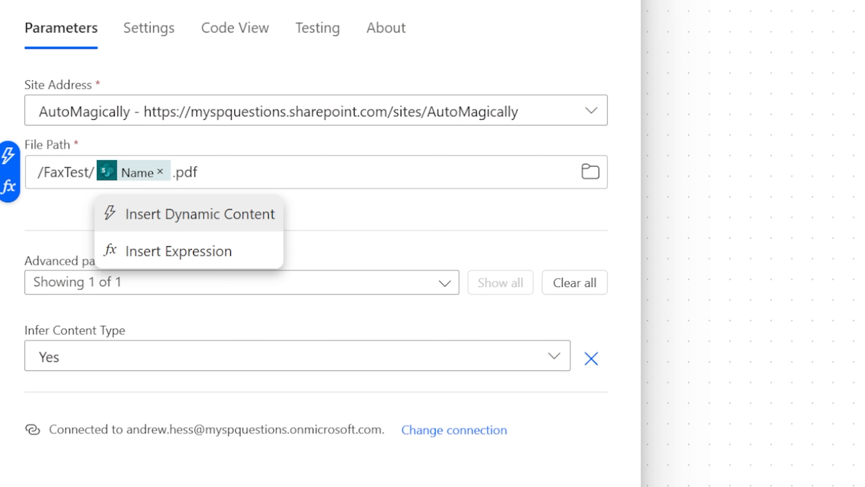
- Add the Form Recognizer action Analyze Document for Prebuilt or Custom models (v3.x API) below Get file content using path
left_click(593, 224)
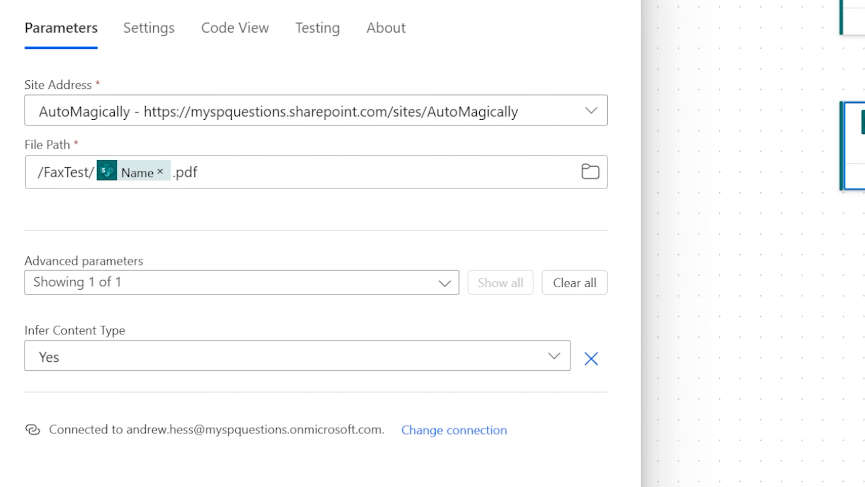
left_click(477, 187)
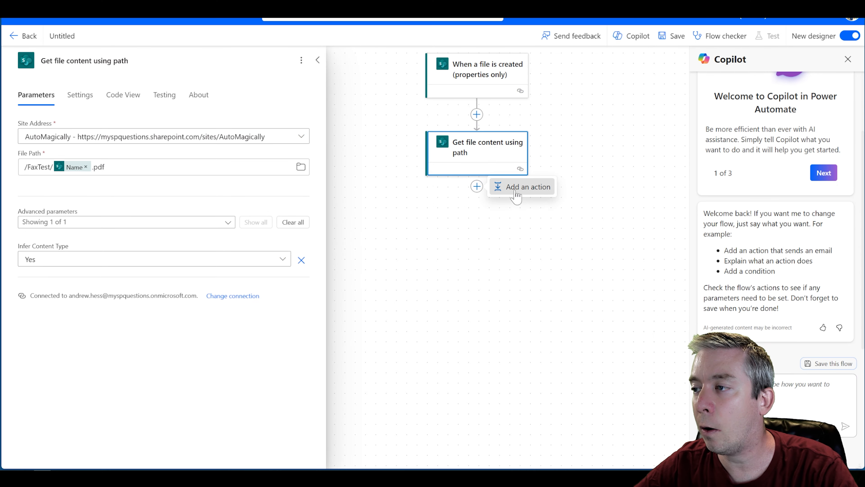
left_click(518, 187)
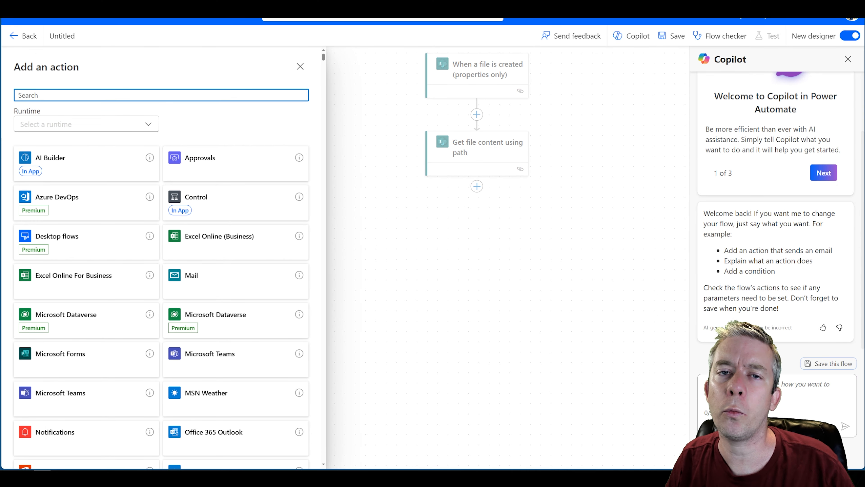
type("form")
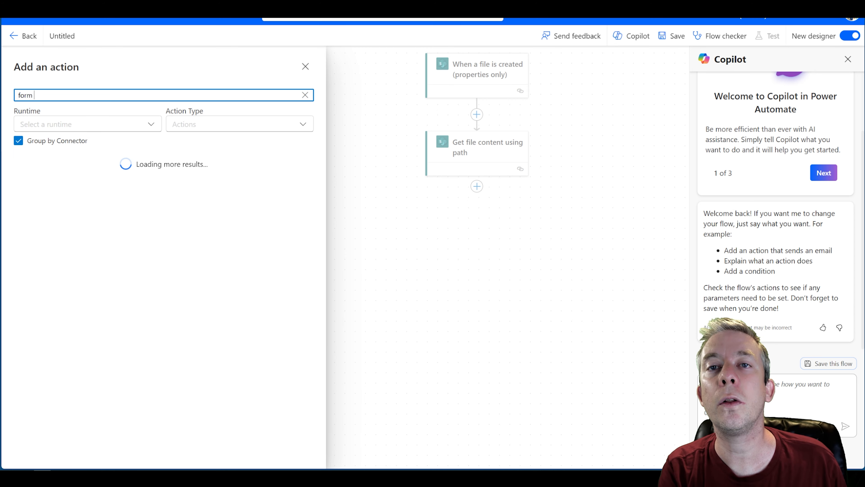
type(" reco")
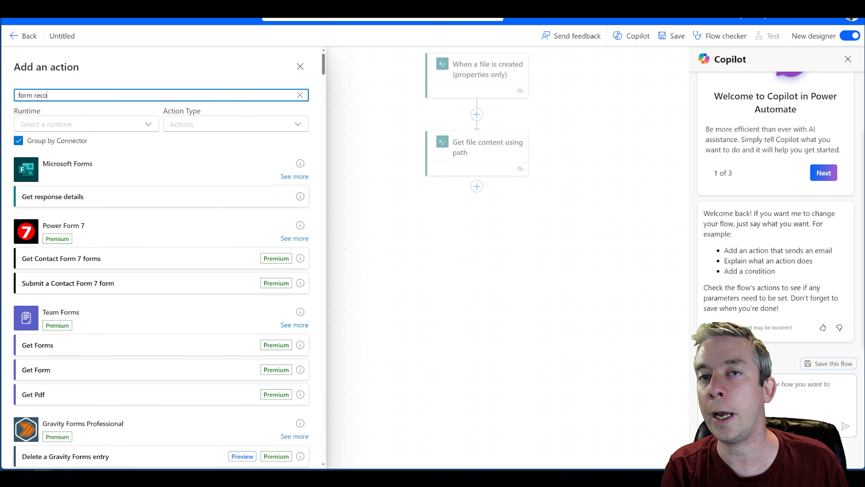
type("gnizer")
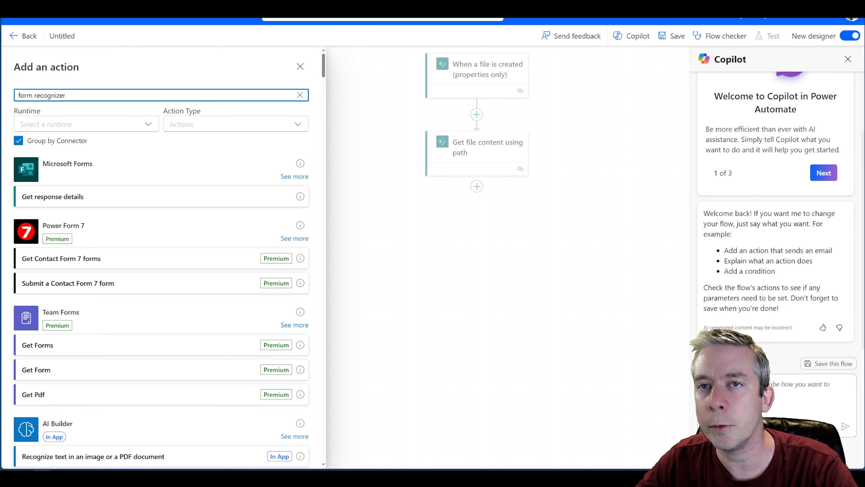
scroll(79, 263, "down", 10)
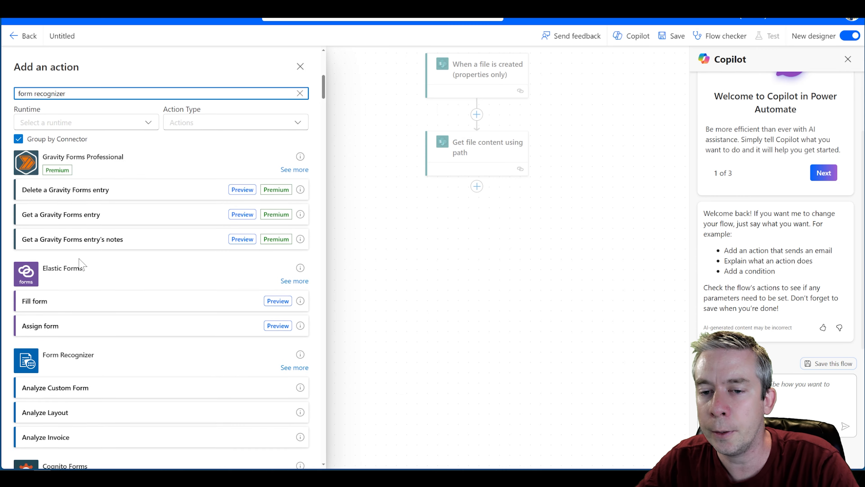
scroll(79, 263, "down", 5)
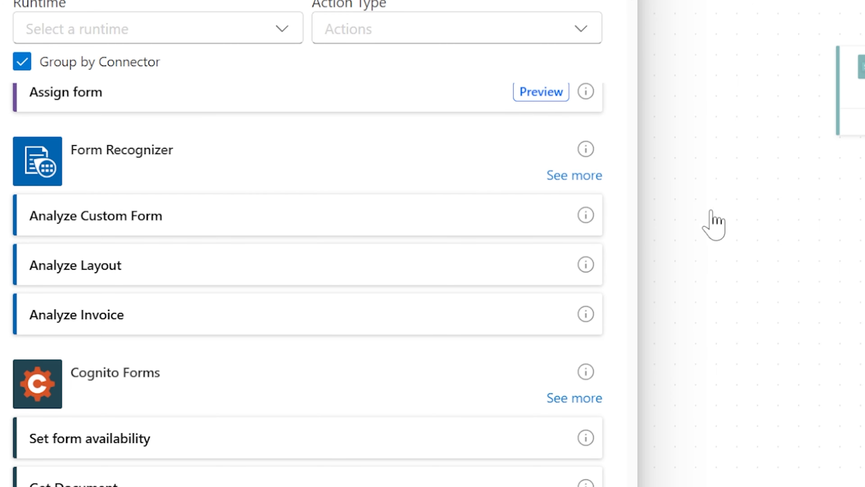
left_click(573, 175)
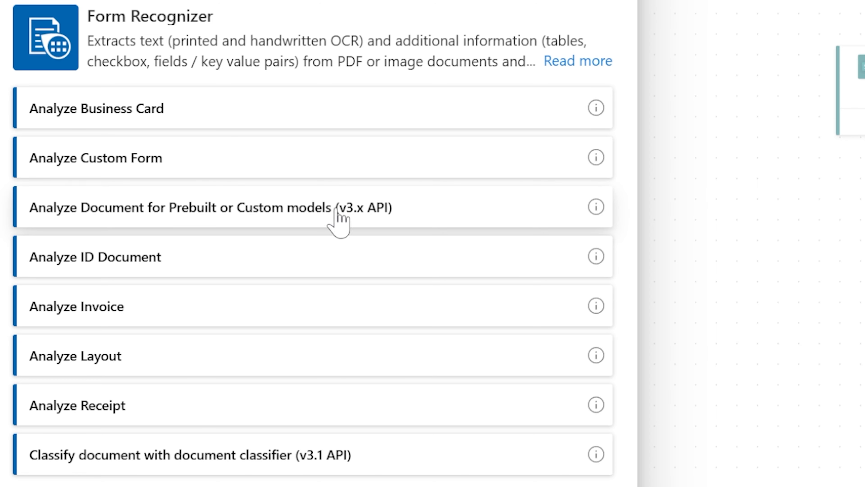
left_click(262, 211)
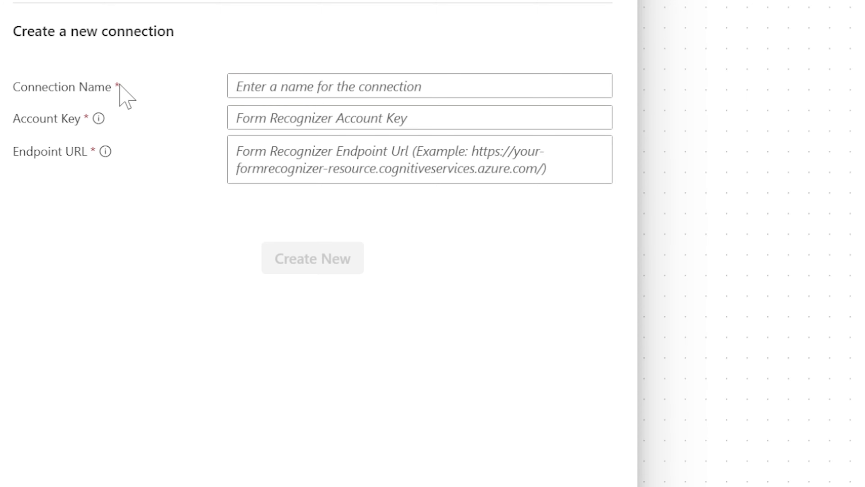
- Name the new connection faxtest and fill in its endpoint URL copied from the docint-andalu-testfax-useast resource in Azure
left_click(306, 86)
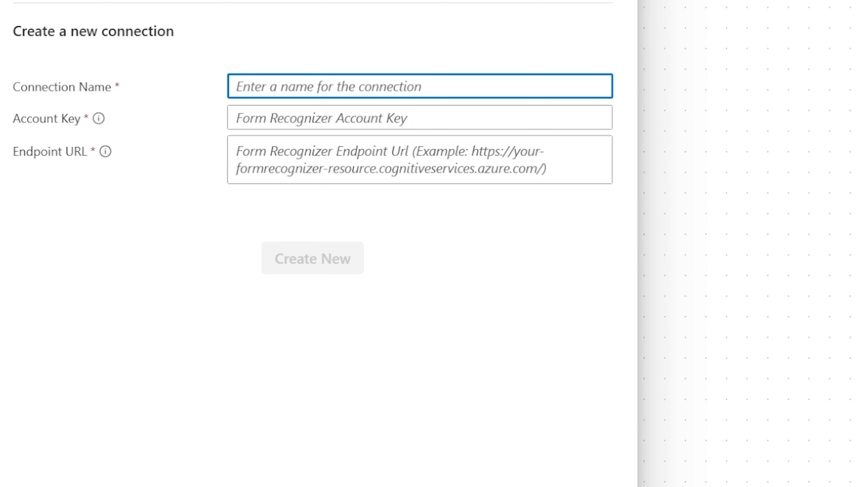
type("test")
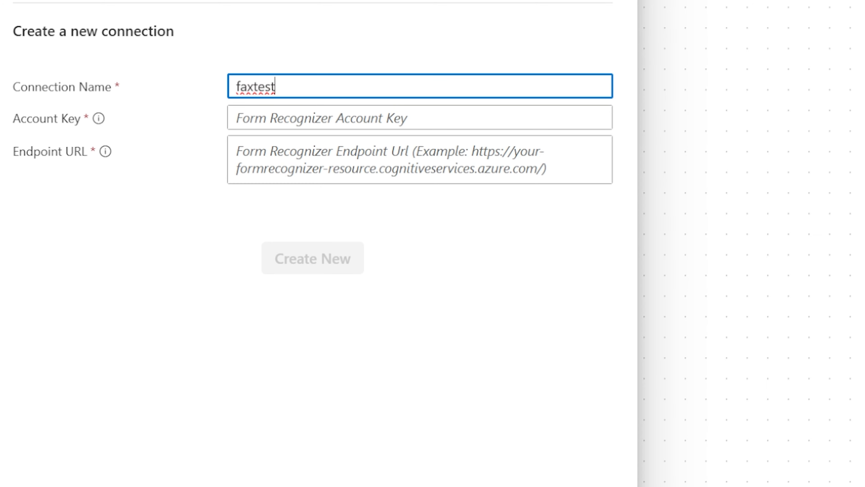
left_click(342, 120)
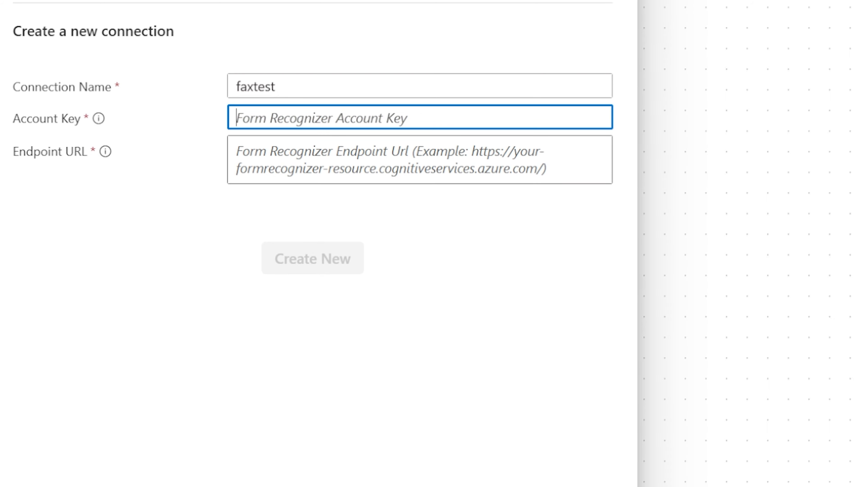
left_click(341, 157)
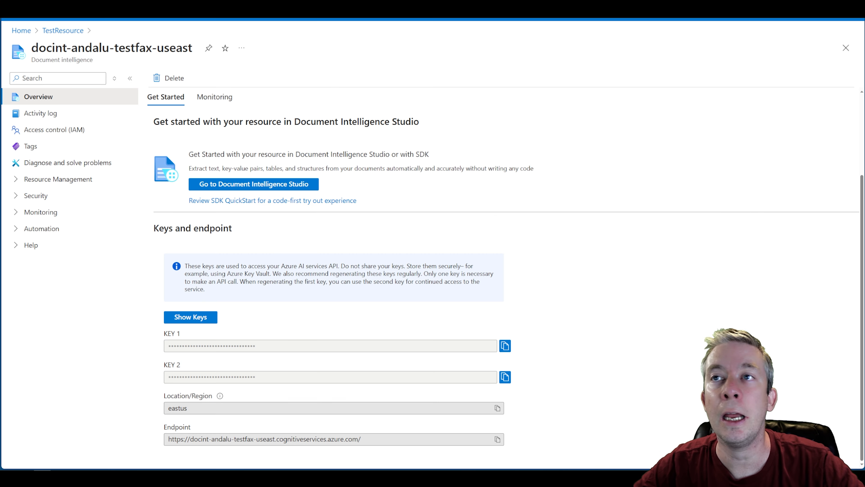
left_click(498, 439)
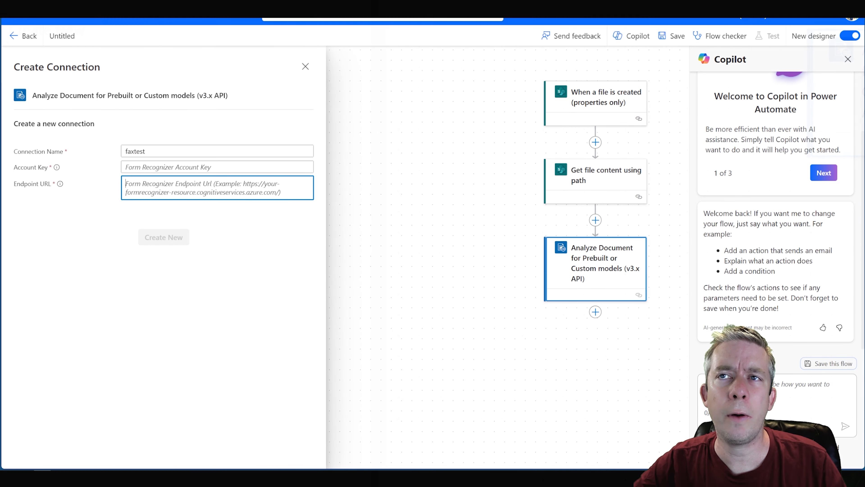
key("ctrl+v")
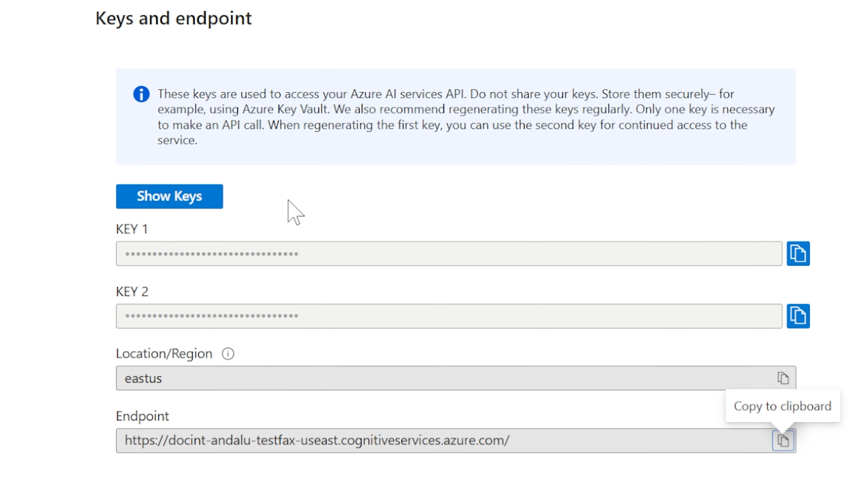
- Copy KEY 1 from the Azure resource into the connection's account key and create the connection
left_click_drag(267, 94, 461, 94)
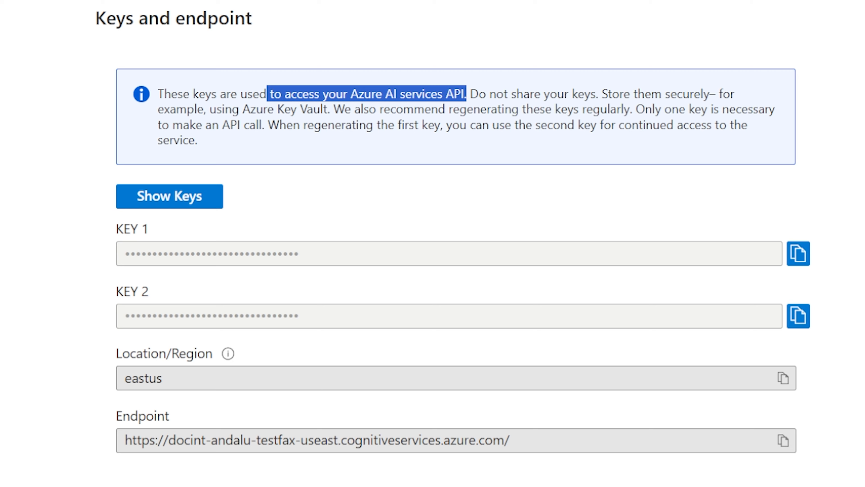
left_click(493, 71)
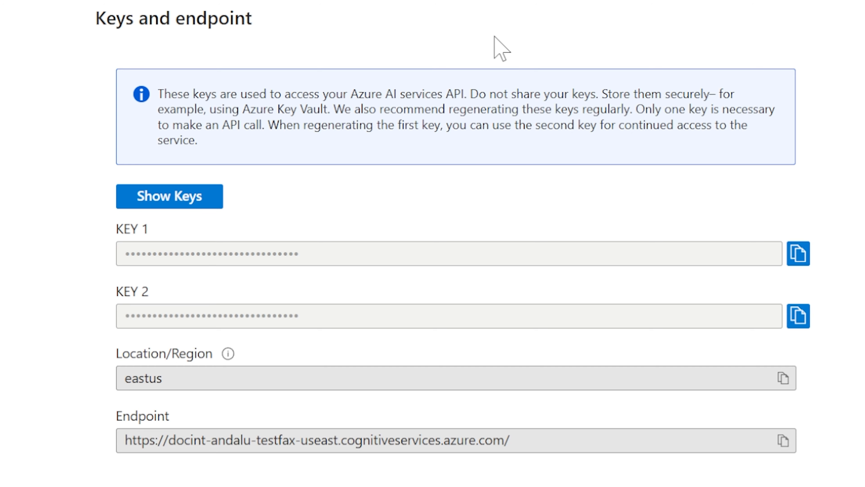
left_click(799, 253)
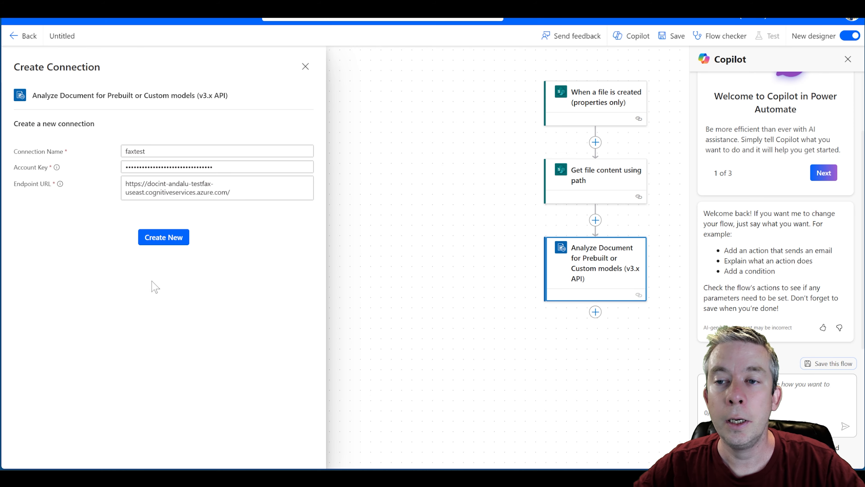
left_click(162, 239)
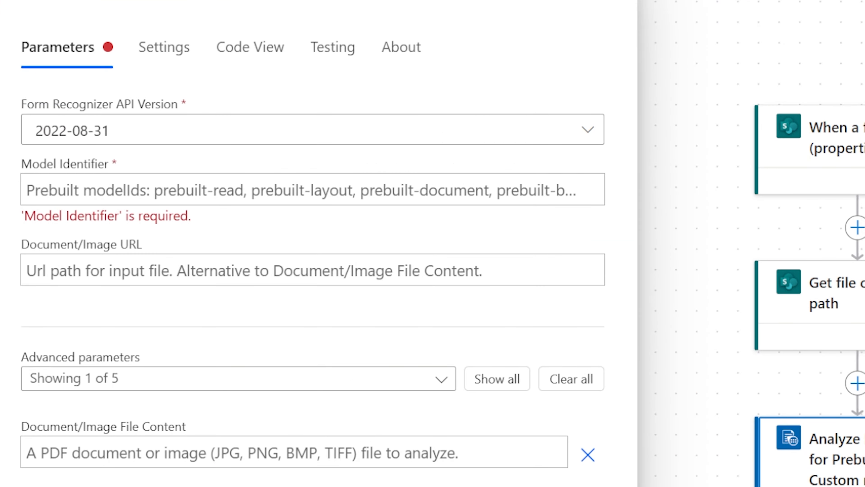
- Set the action's model identifier to testfax-youtubetoday, copied from the model list in Document Intelligence Studio
left_click(204, 191)
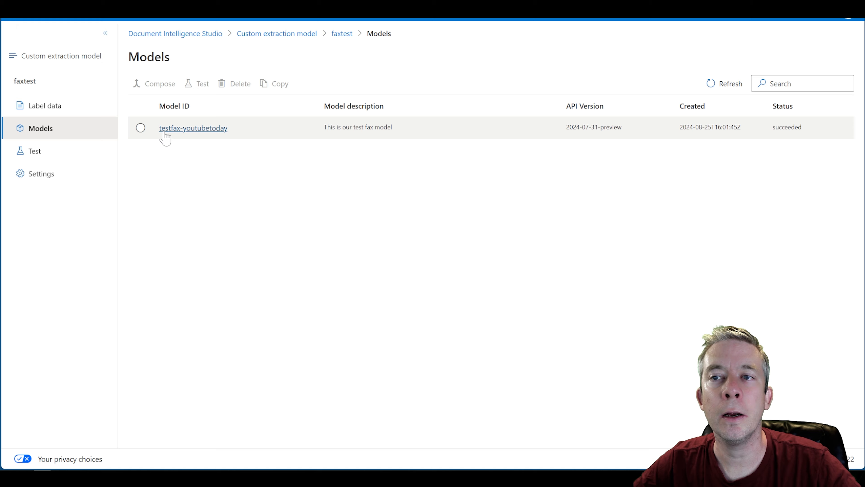
left_click_drag(233, 129, 168, 130)
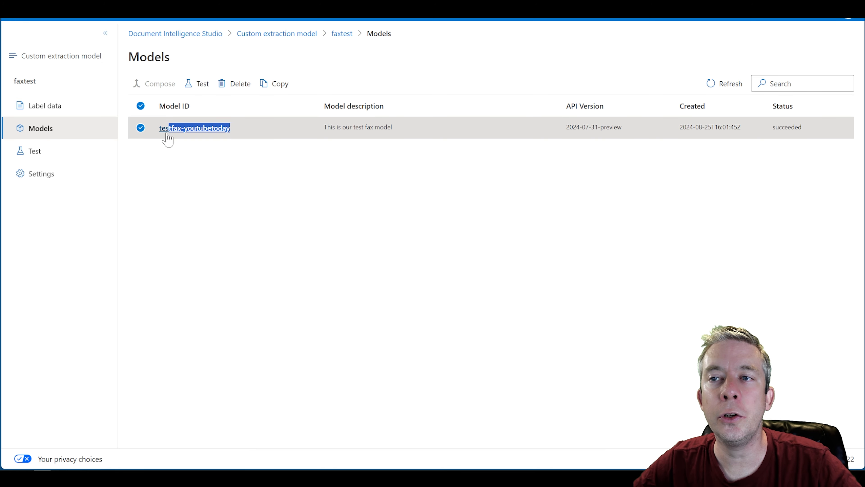
key("ctrl+c")
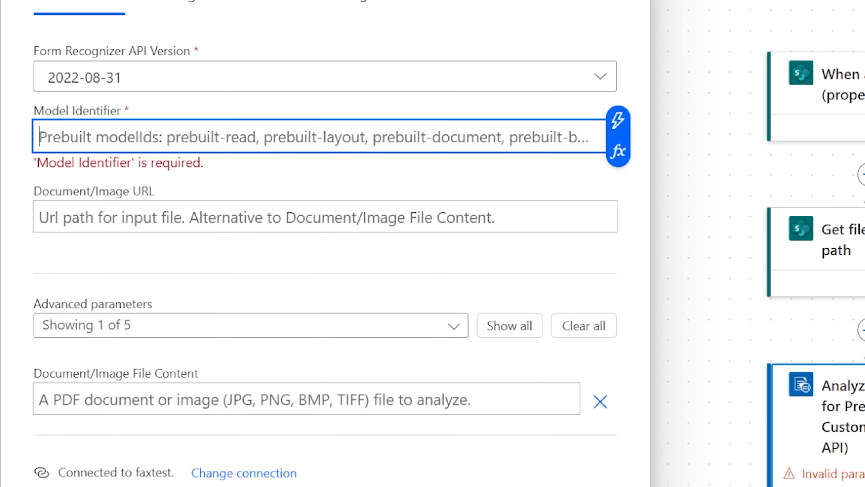
key("ctrl+v")
- Show all advanced parameters and set Document/Image File Content to the dynamic File Content from Get file content using path
left_click(156, 192)
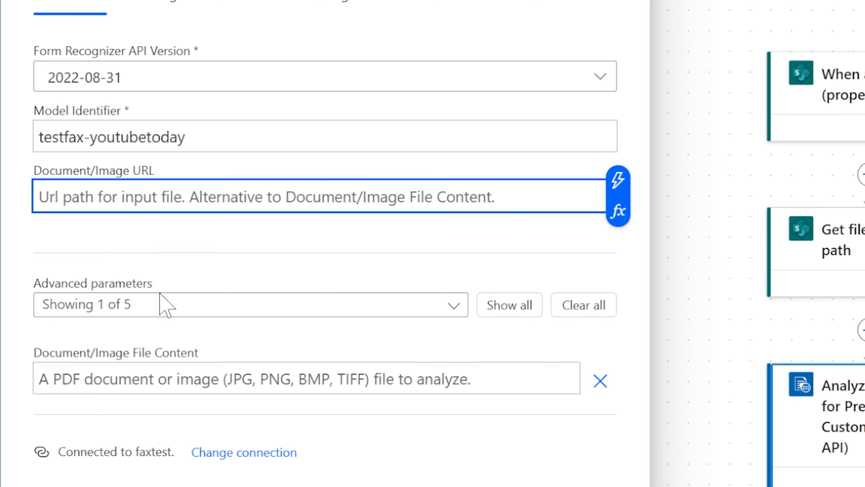
left_click(599, 383)
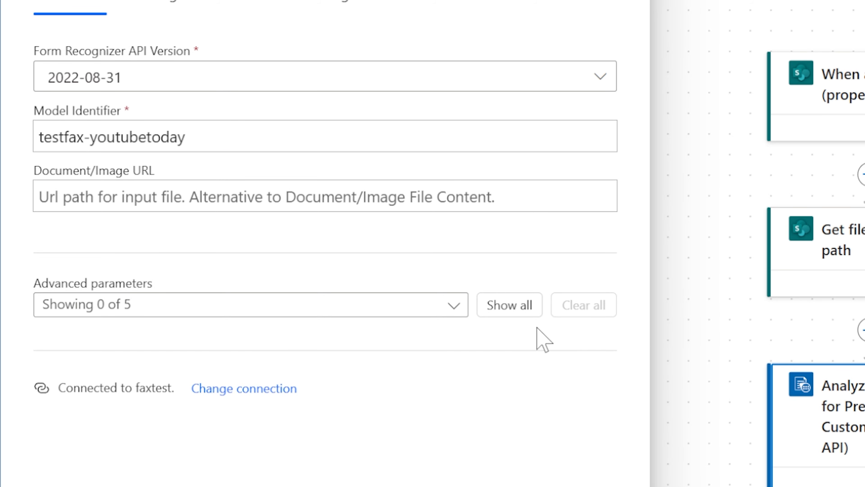
left_click(498, 311)
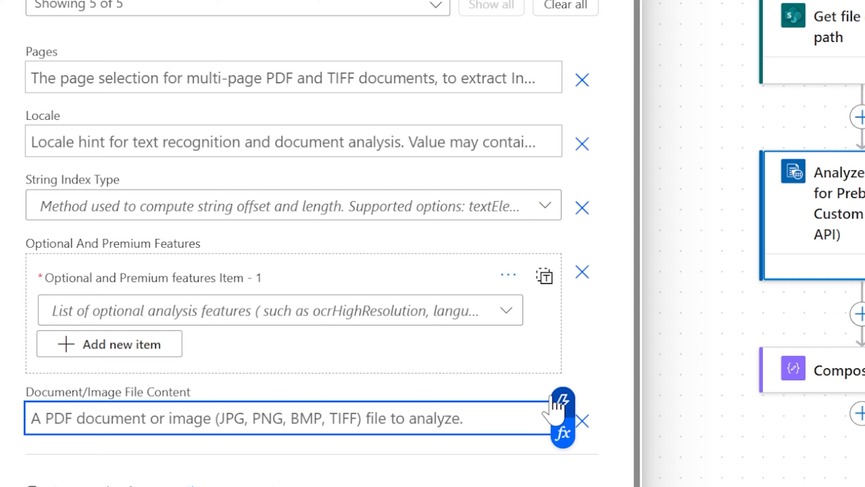
left_click(559, 403)
left_click(651, 174)
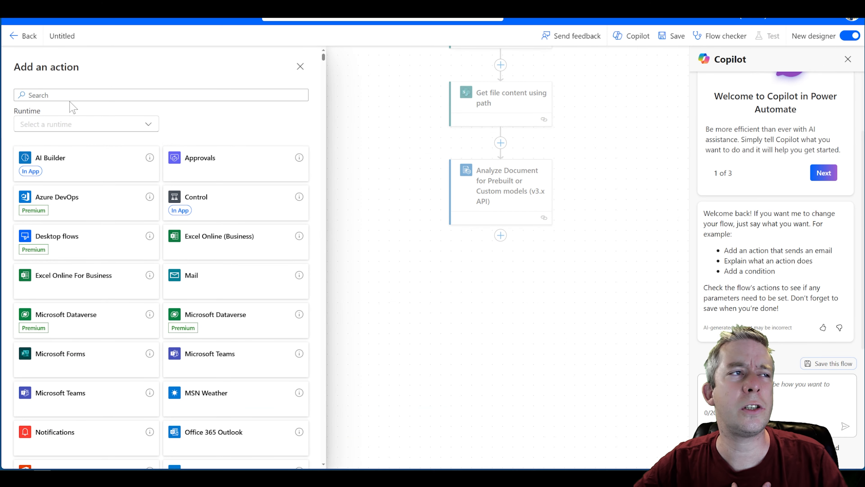
- Add a Data Operation Compose action below the Analyze Document action
left_click(71, 95)
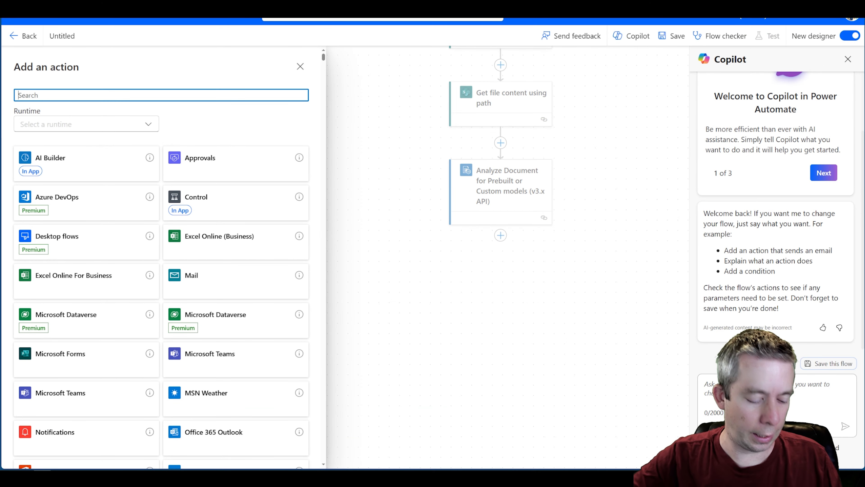
type("compose")
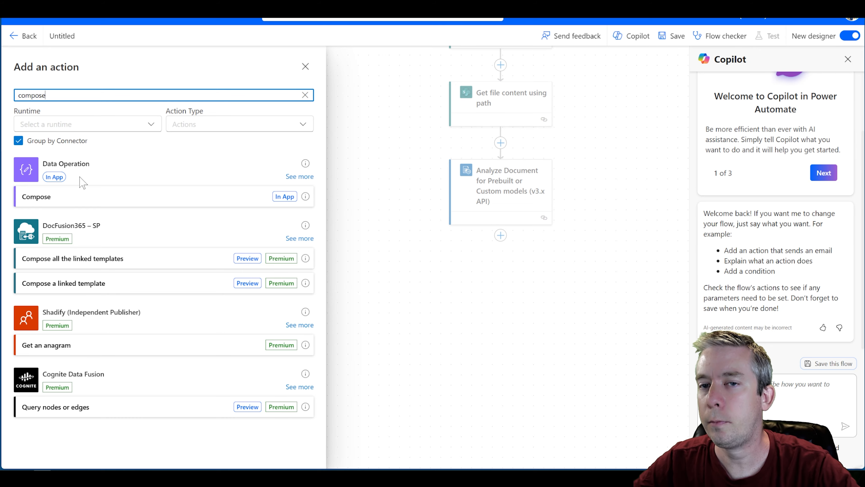
left_click(78, 197)
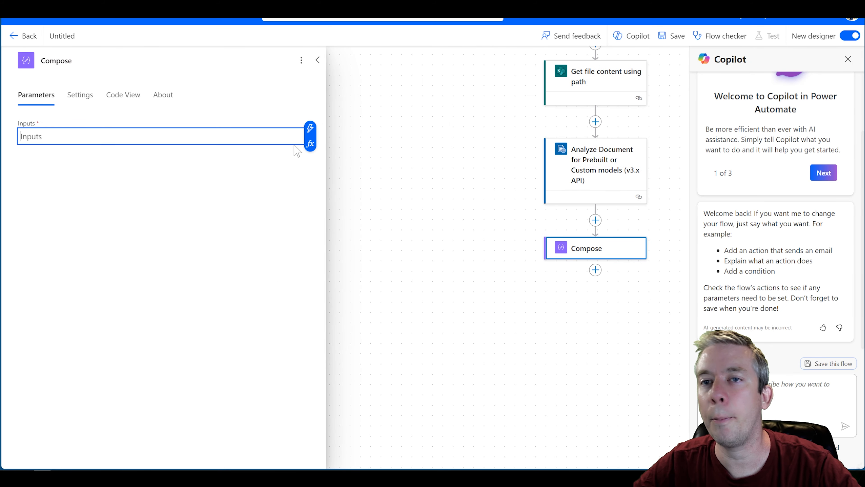
- Set the Compose action's inputs to the dynamic Body of the Analyze Document action, found by searching for body
left_click(310, 129)
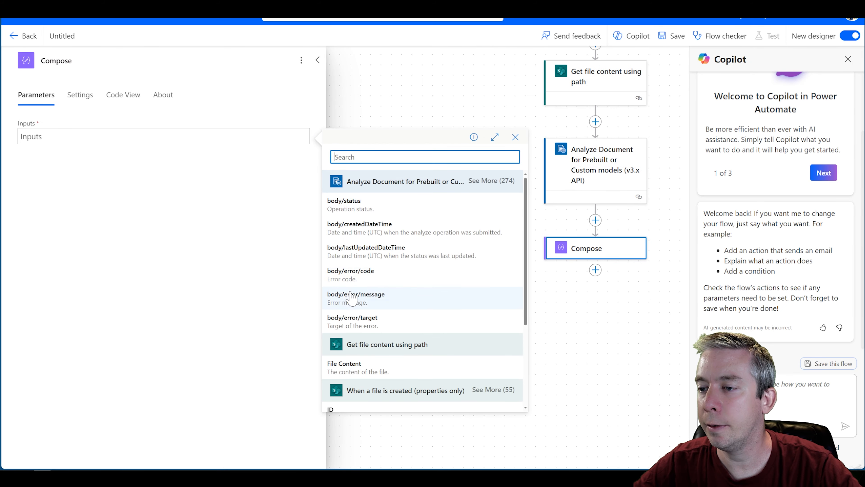
scroll(474, 259, "down", 1)
scroll(469, 211, "up", 1)
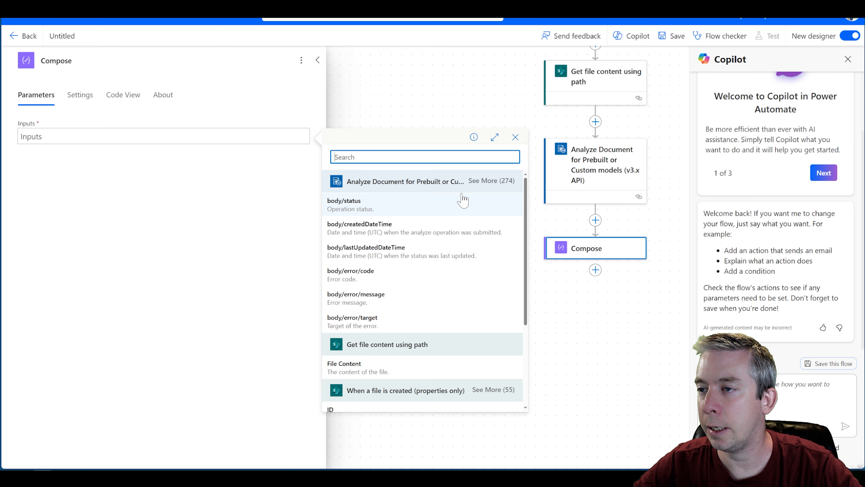
left_click(484, 181)
scroll(375, 273, "down", 2)
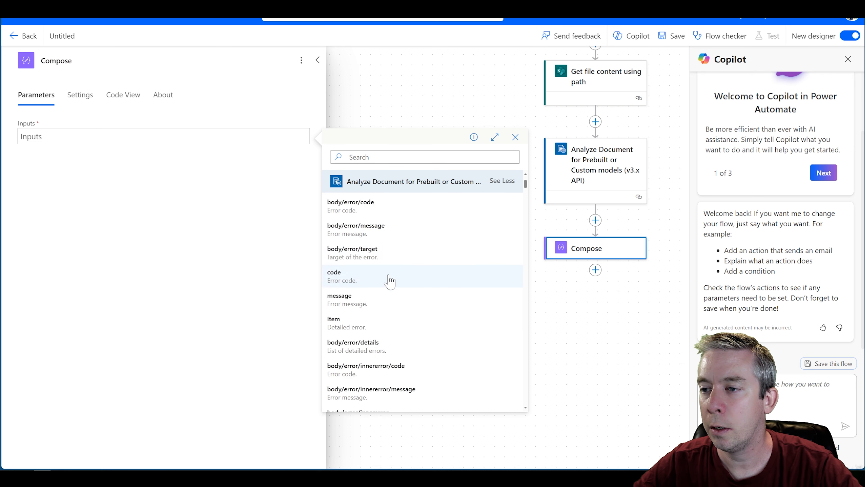
scroll(390, 281, "up", 2)
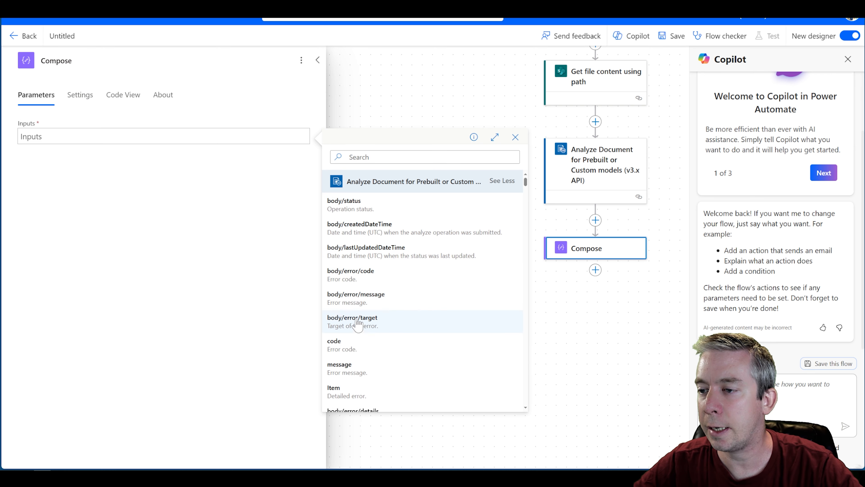
scroll(366, 300, "down", 5)
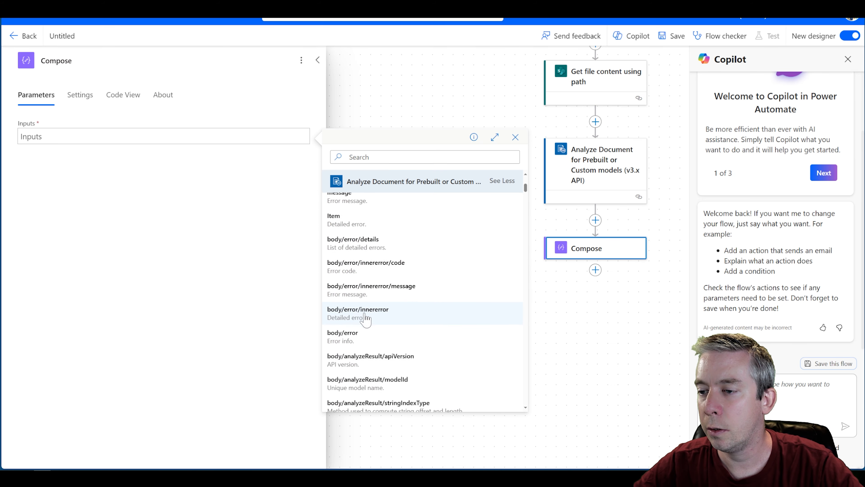
scroll(365, 318, "down", 5)
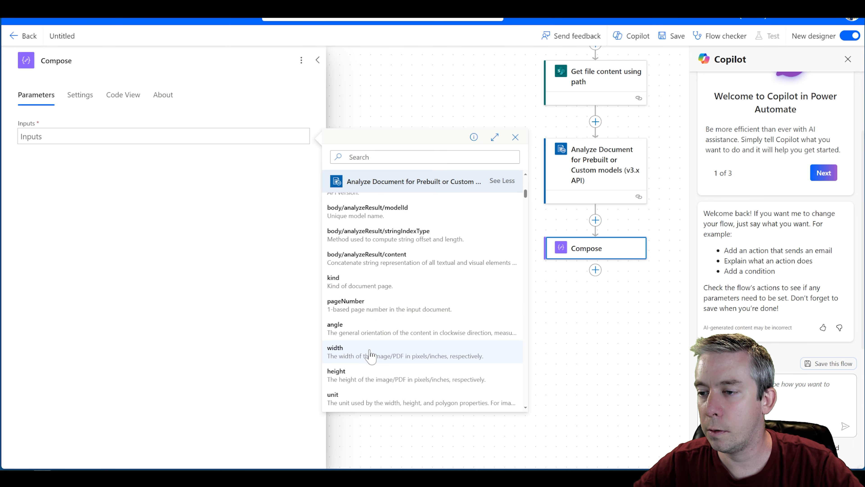
scroll(369, 354, "down", 8)
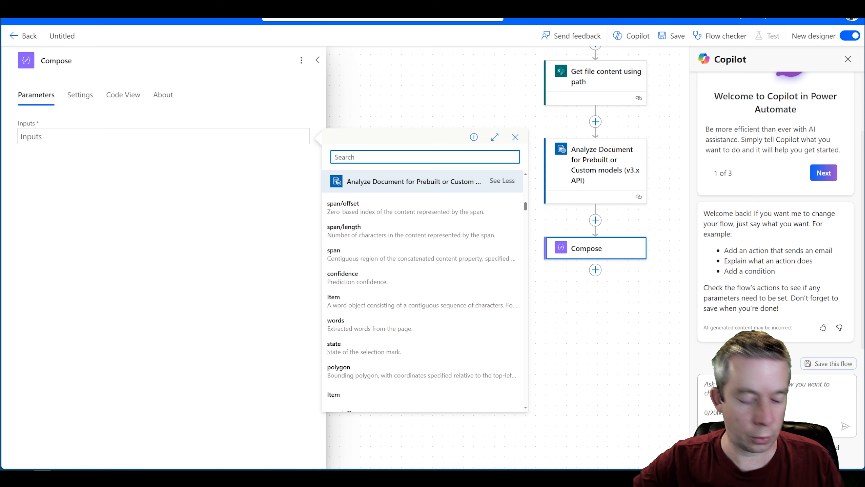
type("body")
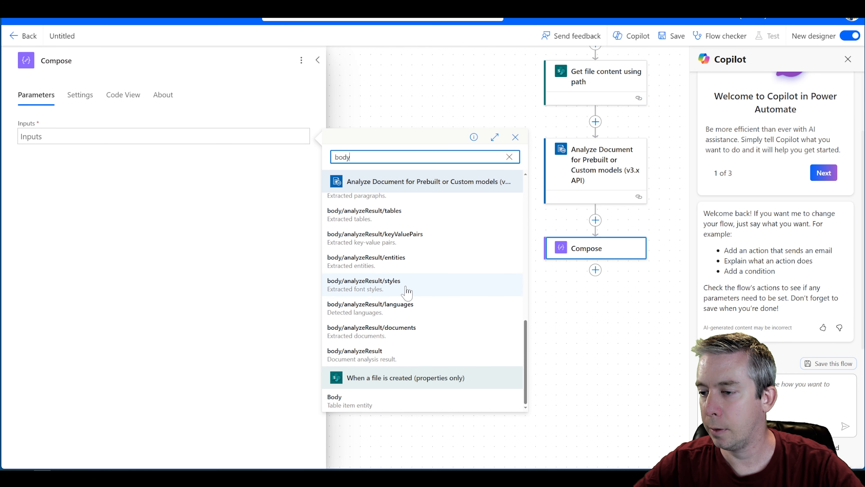
scroll(404, 286, "up", 10)
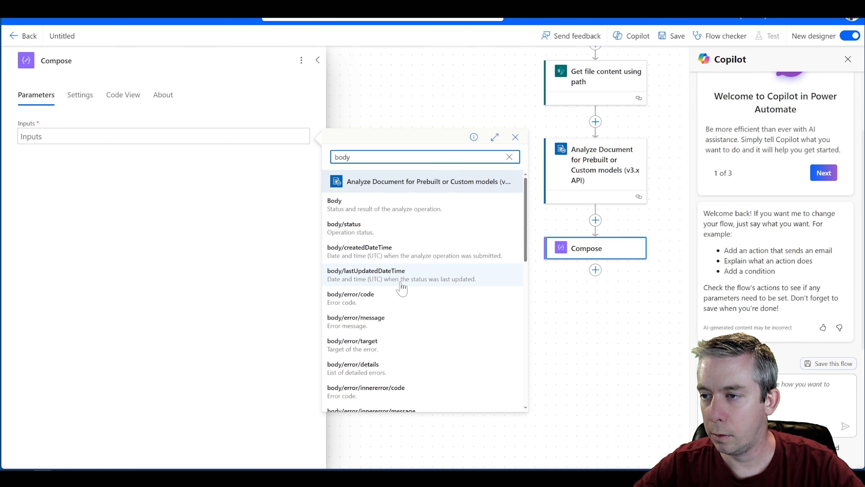
left_click(348, 205)
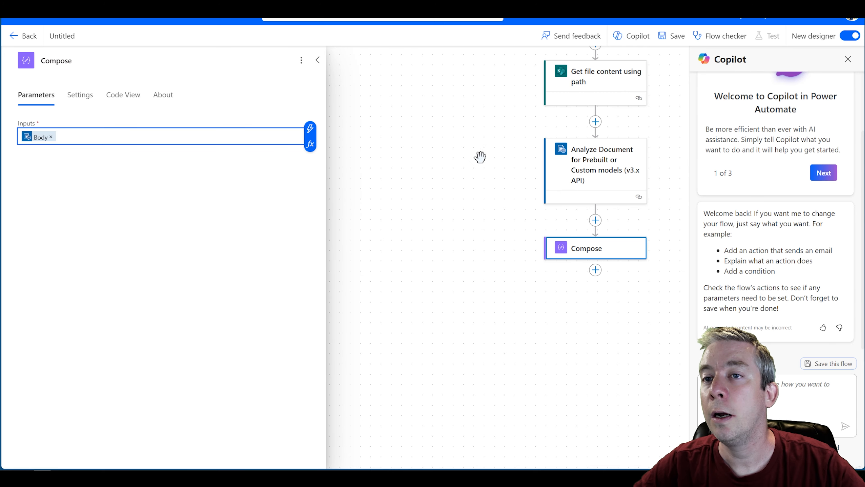
- Save the flow and start a manual test run
left_click_drag(480, 158, 408, 269)
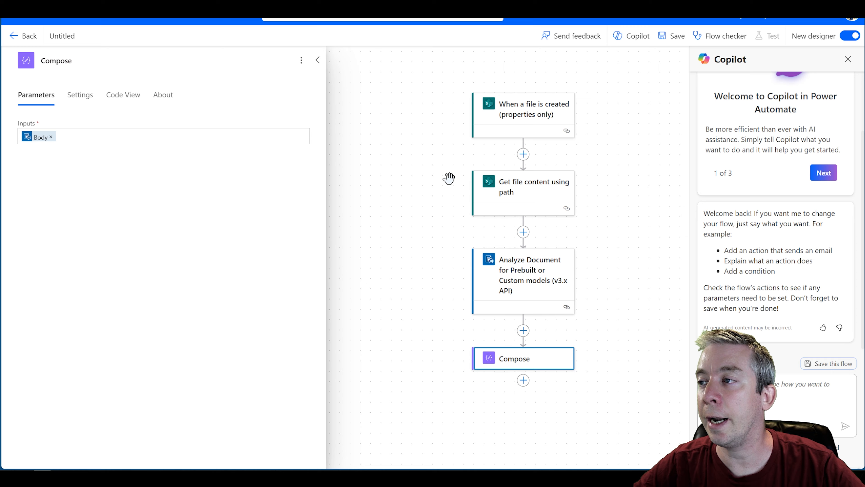
left_click(673, 36)
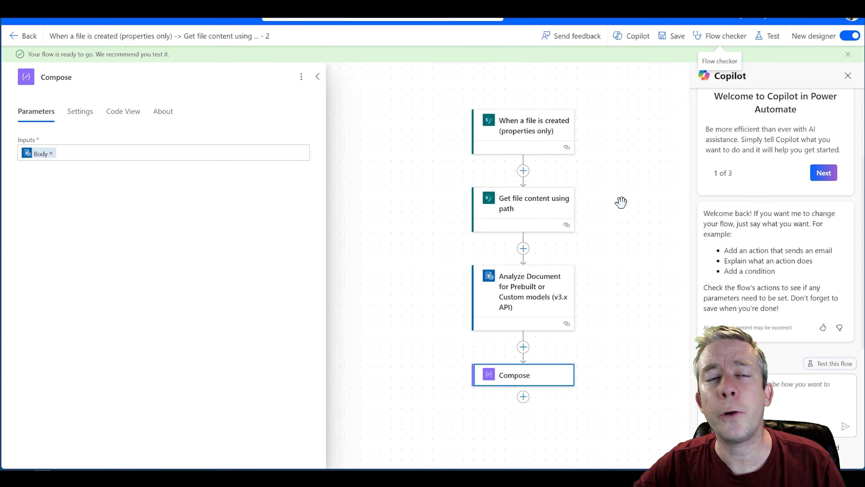
left_click(768, 36)
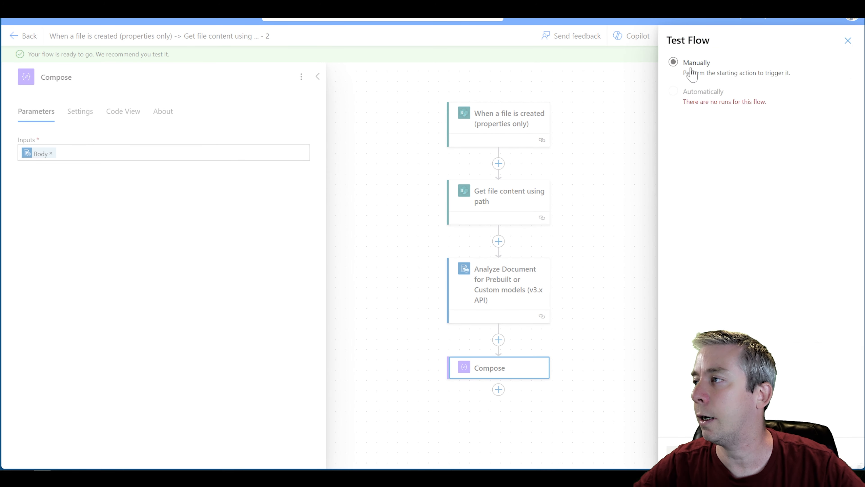
left_click(674, 449)
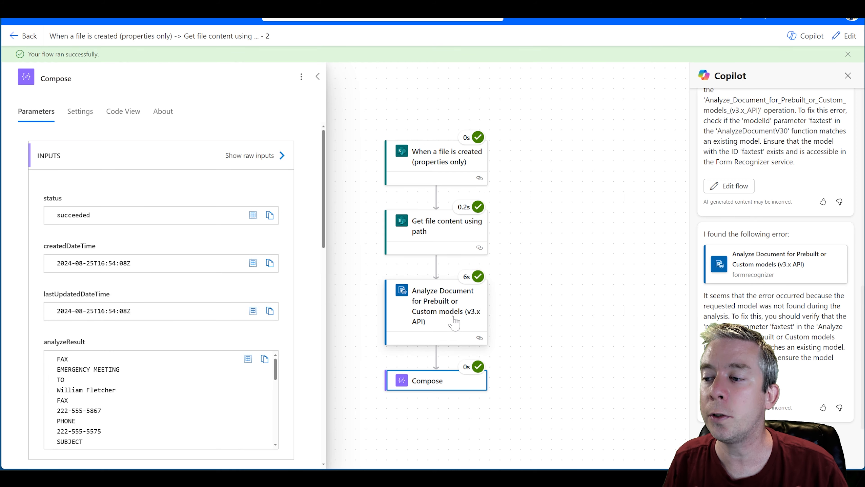
- Close the Copilot pane and inspect the run details of the Analyze Document and Compose actions
left_click(431, 379)
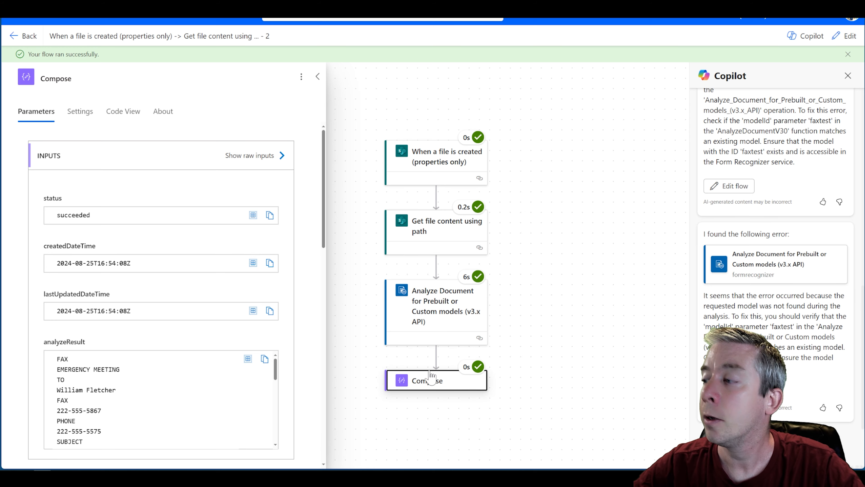
left_click(848, 76)
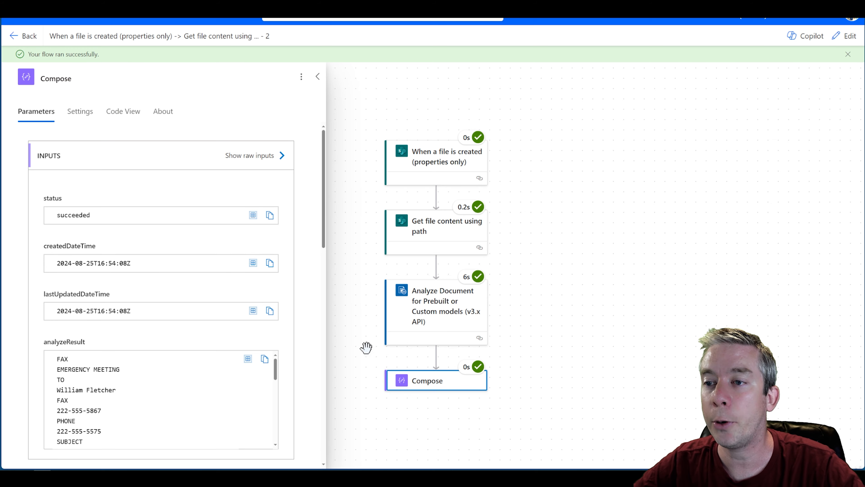
left_click_drag(576, 342, 649, 207)
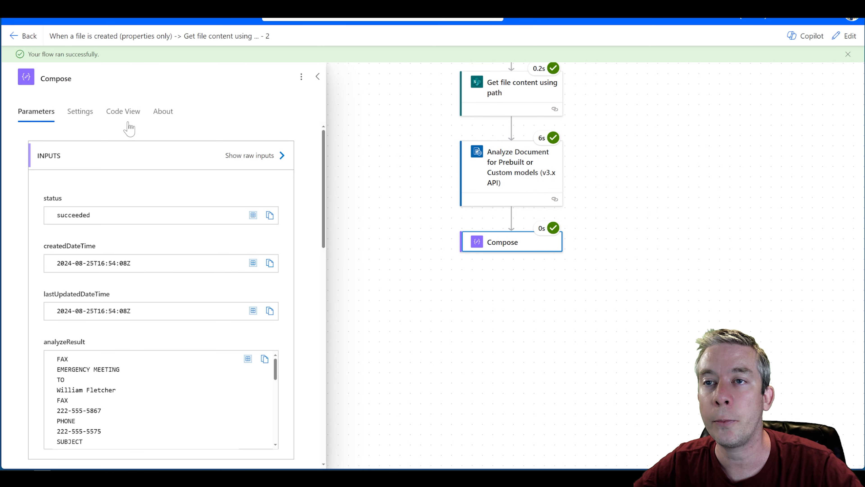
left_click(493, 151)
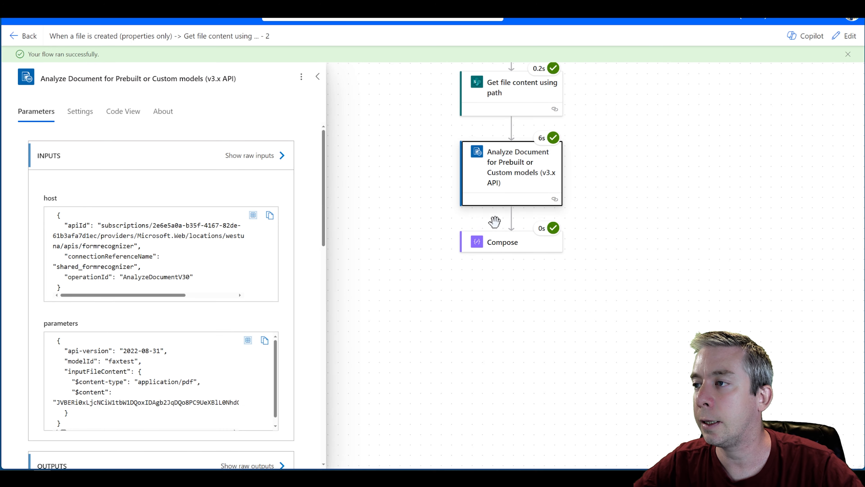
left_click(501, 245)
scroll(126, 292, "down", 8)
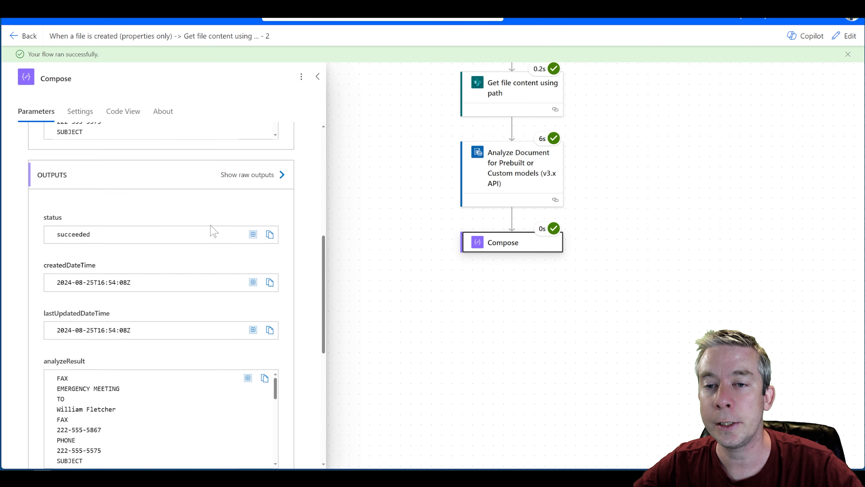
- Show the Compose action's raw outputs and select the JSON text for copying
left_click(248, 209)
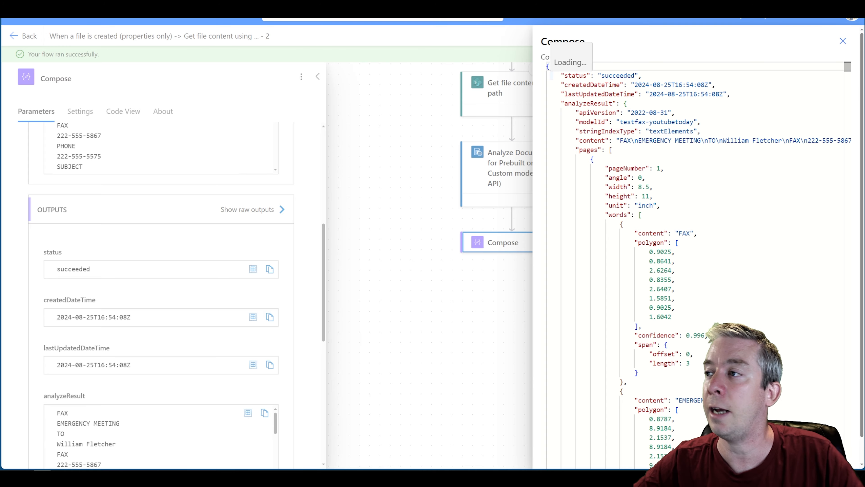
scroll(558, 77, "down", 5)
left_click_drag(847, 73, 839, 44)
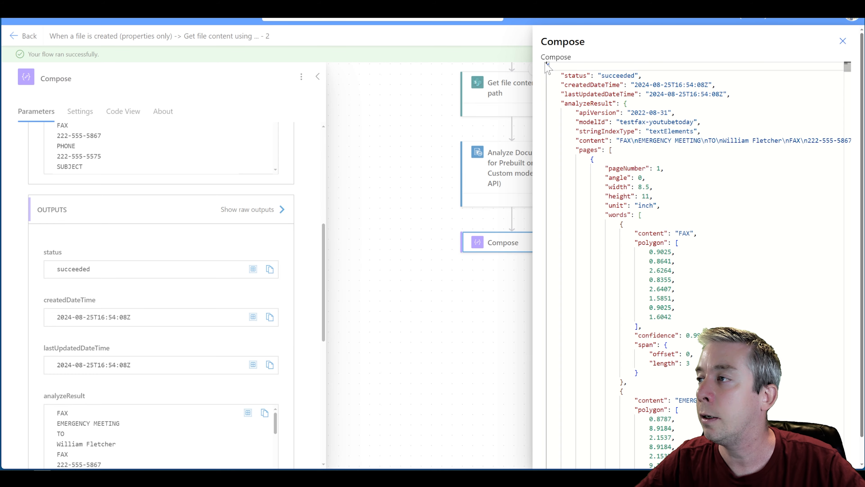
left_click_drag(547, 66, 655, 187)
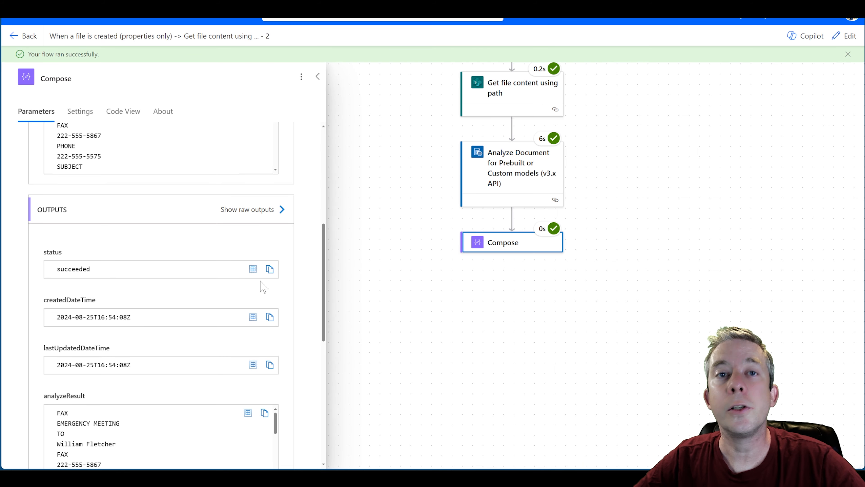
- Return the flow to edit mode and add a Parse JSON action below Compose
left_click(845, 35)
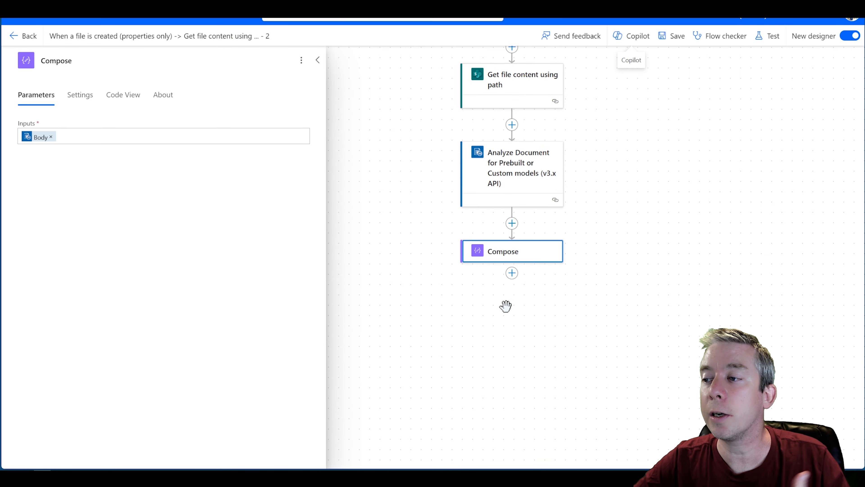
left_click(512, 272)
left_click(563, 273)
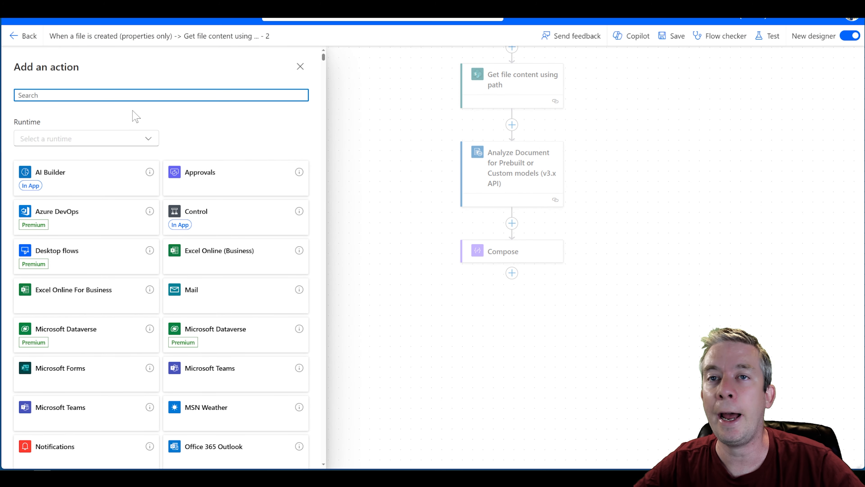
type("parse json")
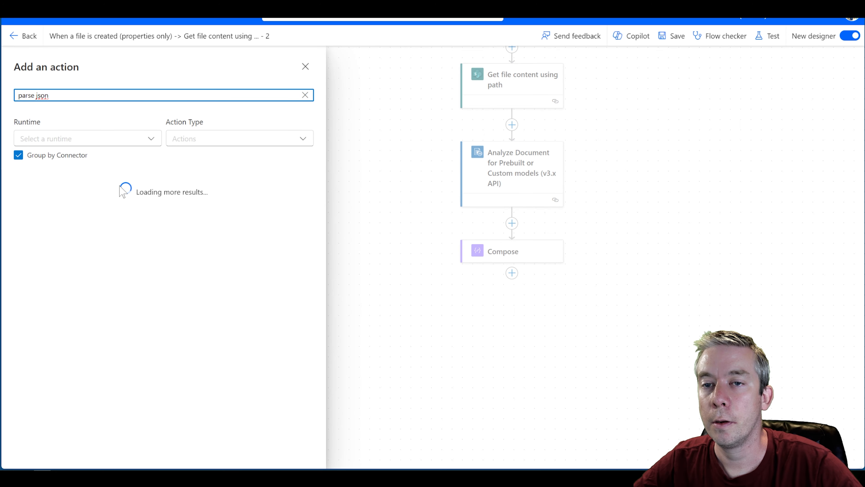
left_click(87, 218)
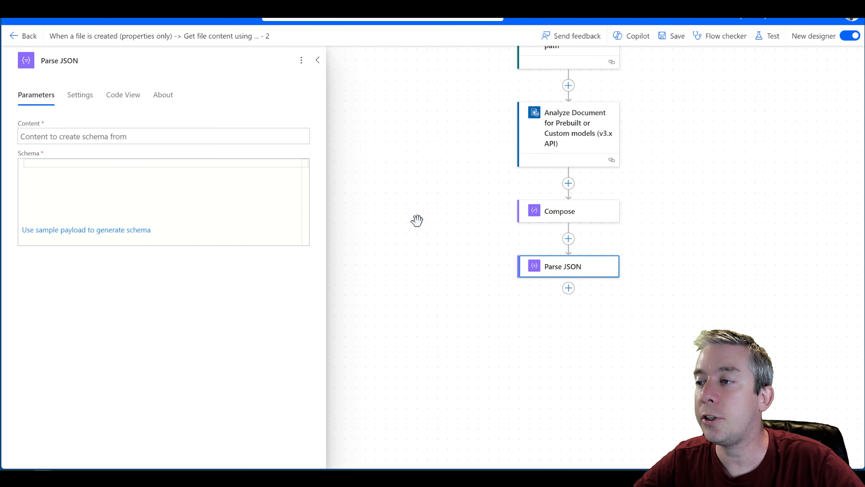
- Generate the Parse JSON schema from a sample payload, using the full JSON output copied from the untitled Notepad file
left_click(62, 465)
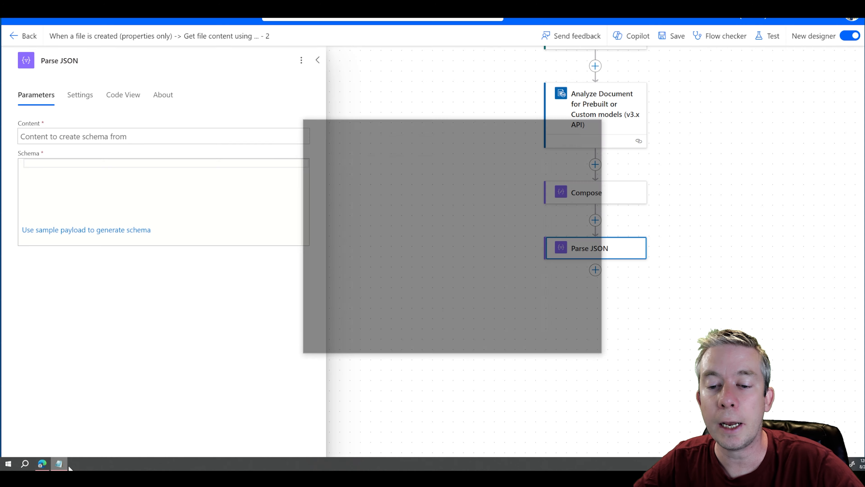
key("ctrl+a")
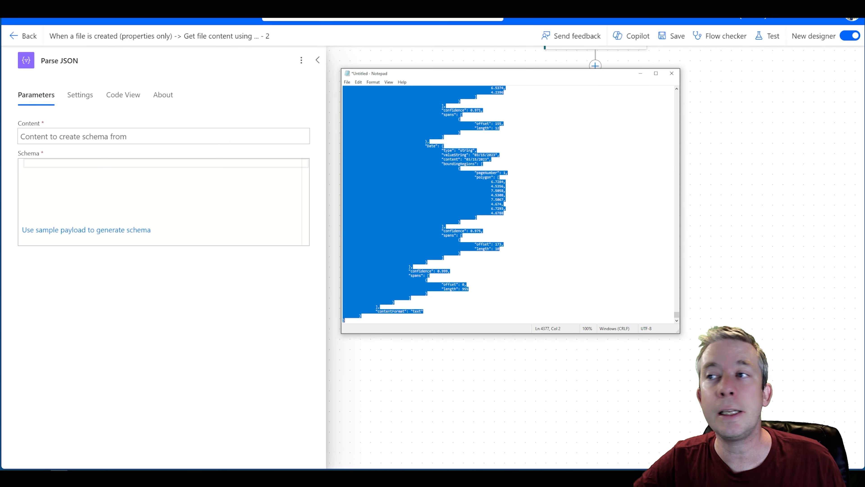
left_click(65, 231)
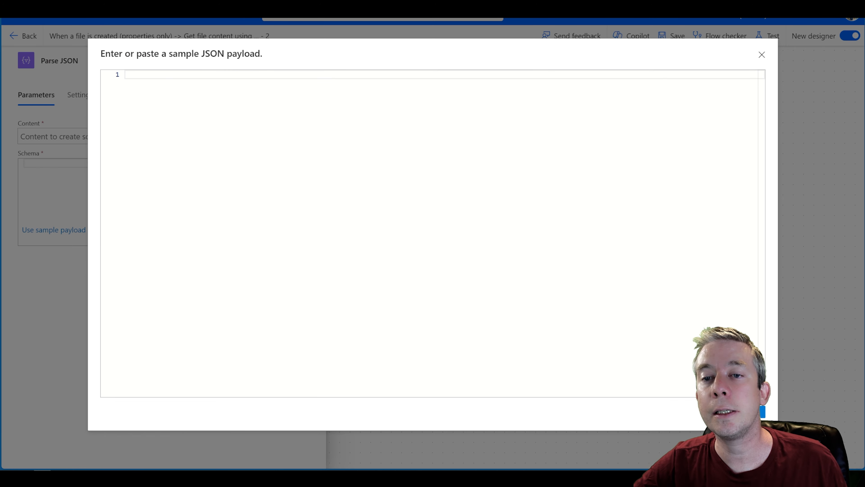
key("ctrl+v")
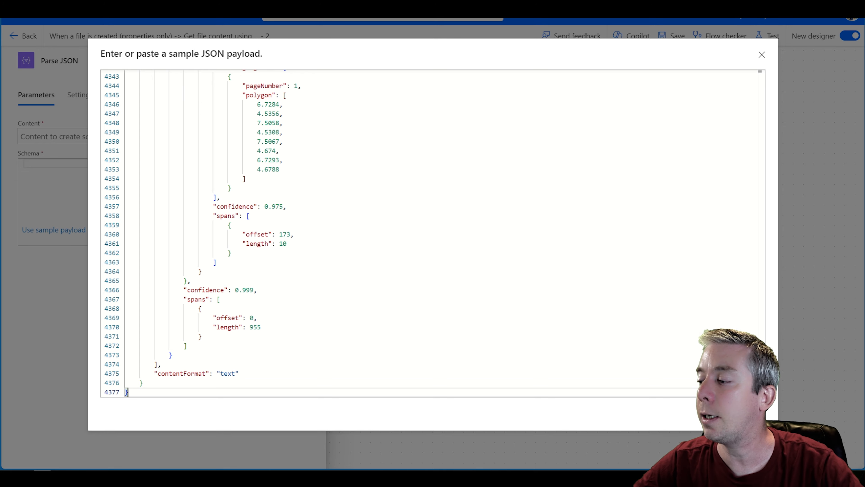
left_click(745, 412)
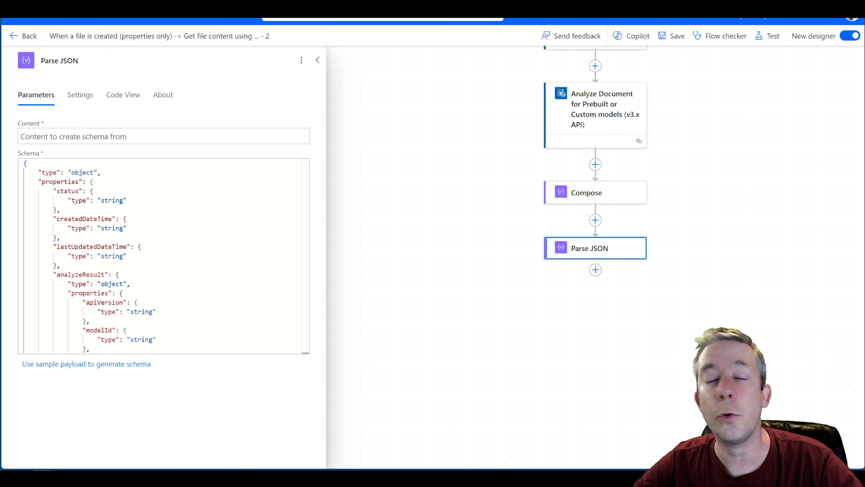
- Set the Parse JSON content to the dynamic Outputs of the Compose action
left_click(102, 136)
left_click(315, 133)
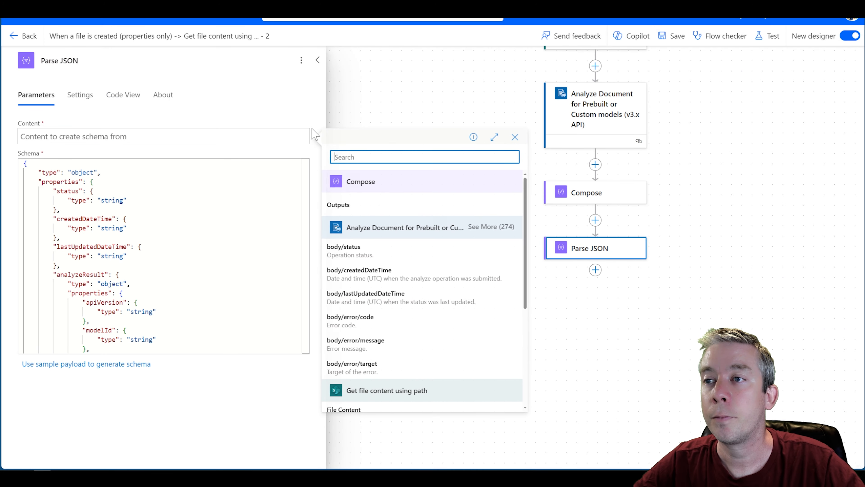
left_click(339, 204)
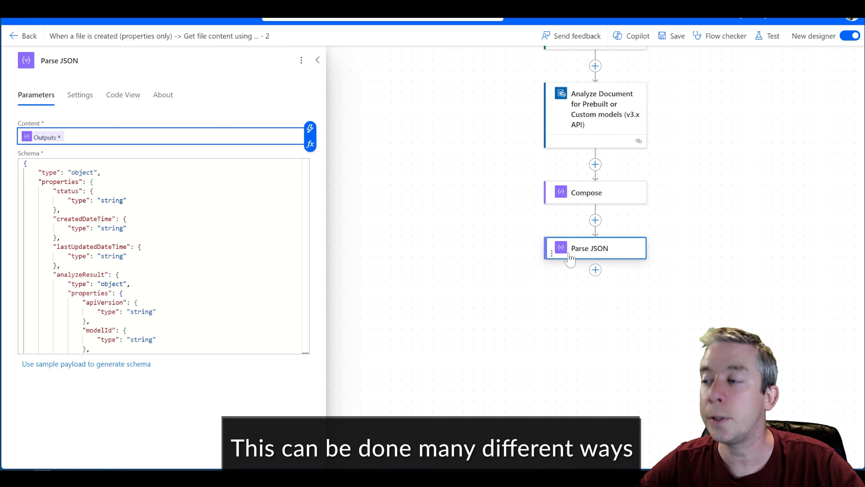
- Add a SharePoint Update file properties action below Parse JSON
left_click_drag(555, 307, 535, 242)
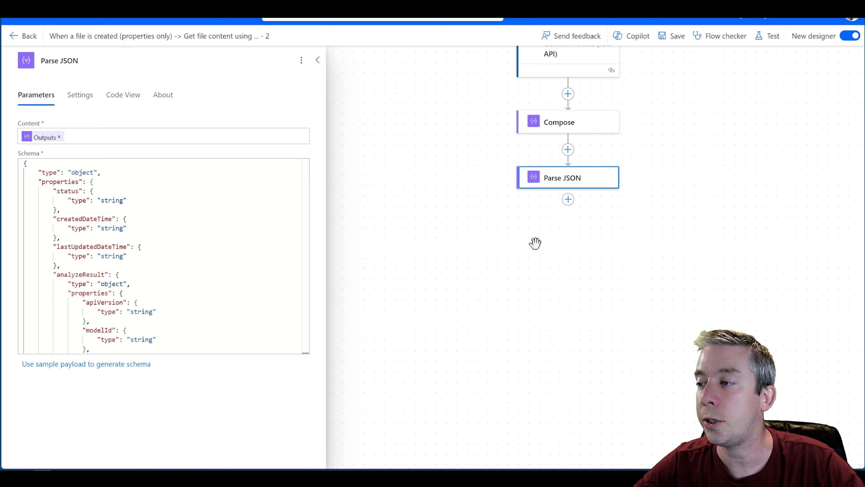
left_click(568, 199)
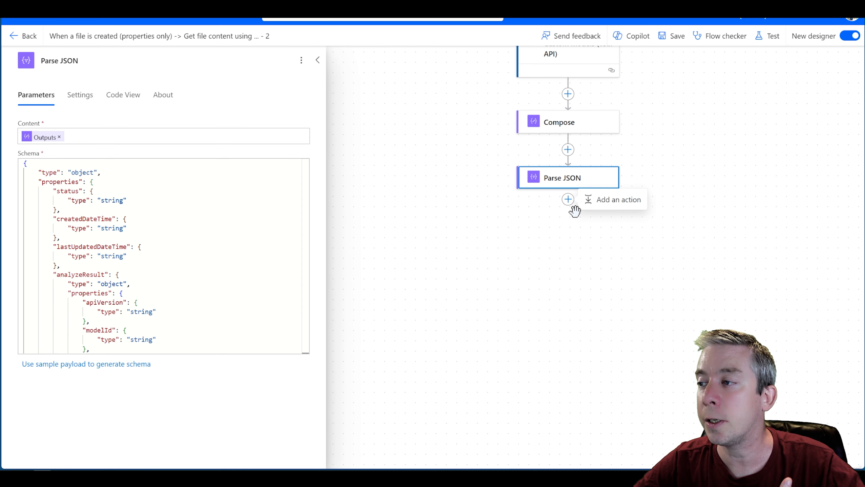
left_click(590, 199)
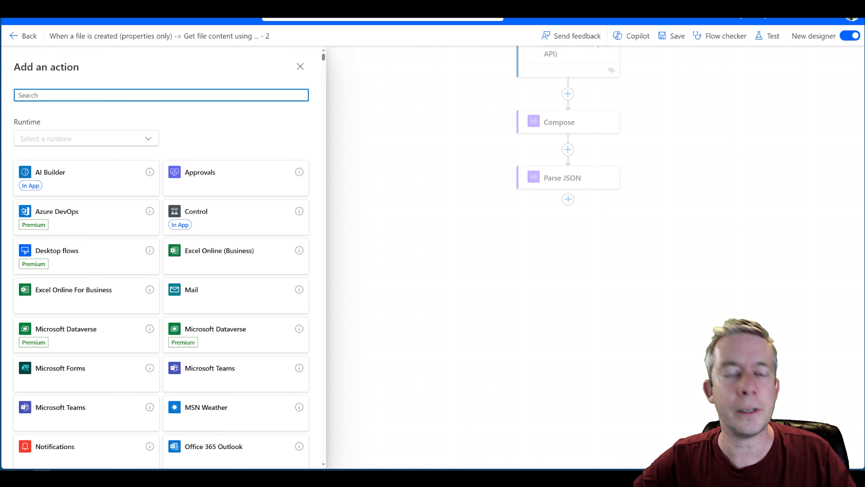
type("sharepoint")
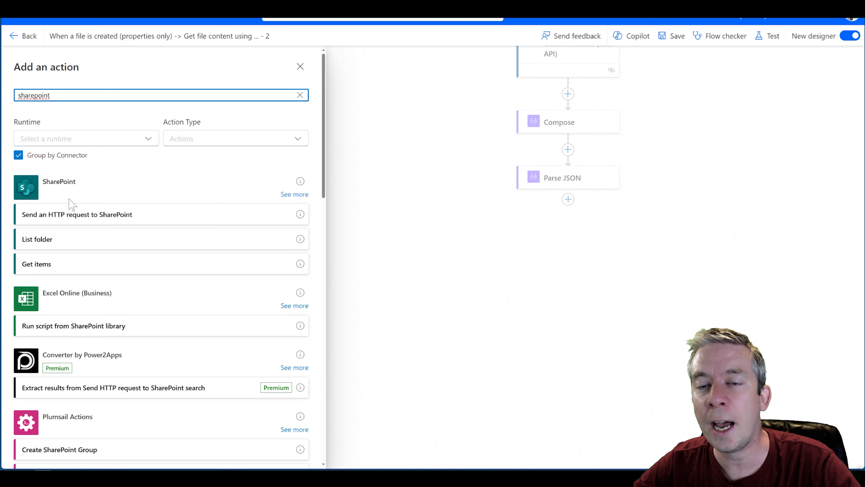
left_click(293, 195)
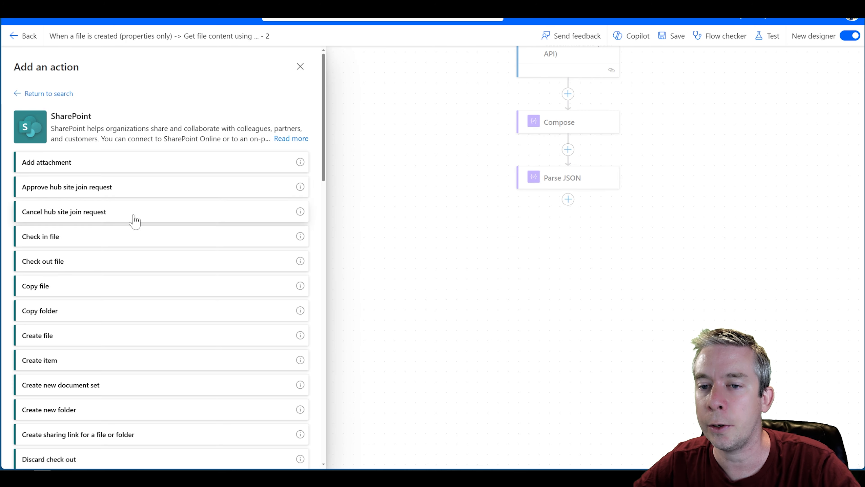
scroll(101, 204, "down", 20)
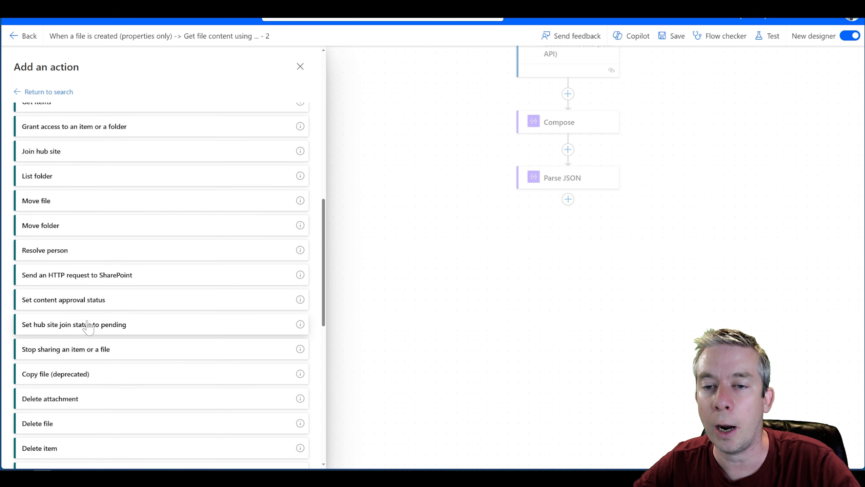
scroll(102, 333, "down", 6)
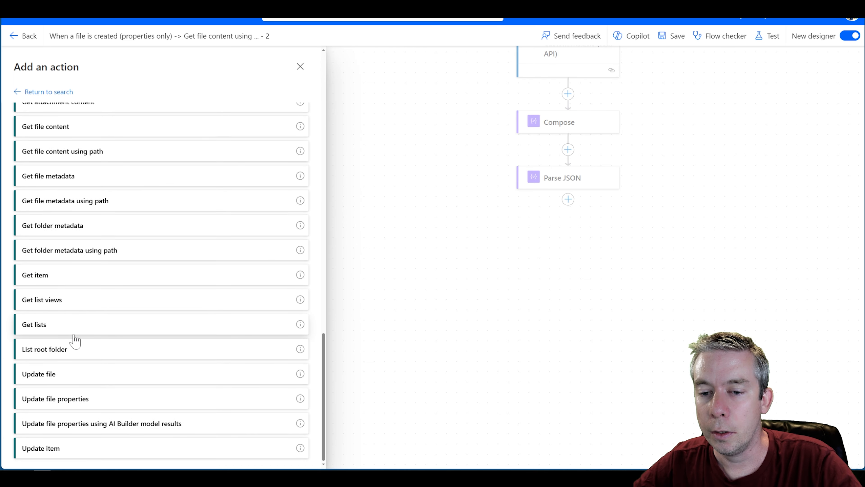
left_click(58, 399)
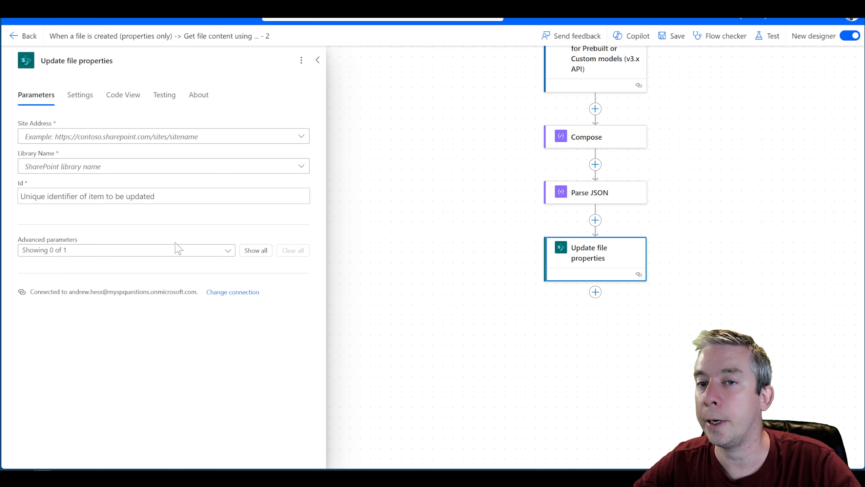
- Point Update file properties to the AutoMagically site's FaxTest library and set its Id to the trigger's dynamic ID
left_click(132, 136)
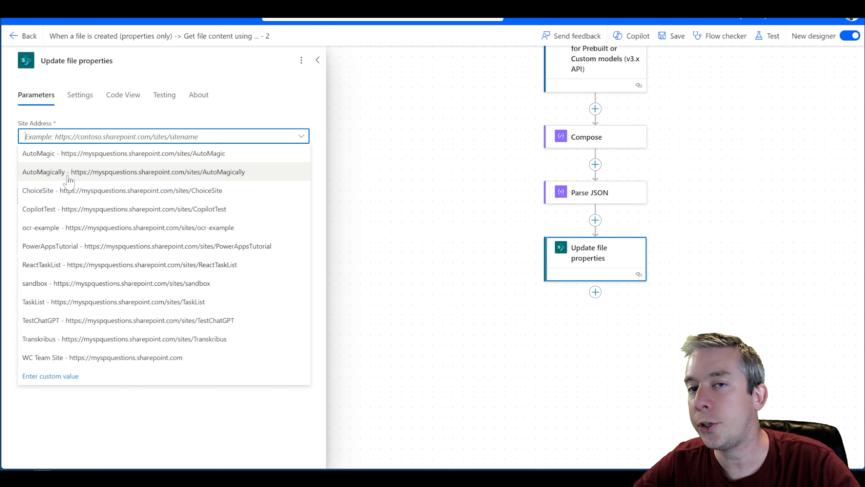
left_click(90, 170)
left_click(90, 169)
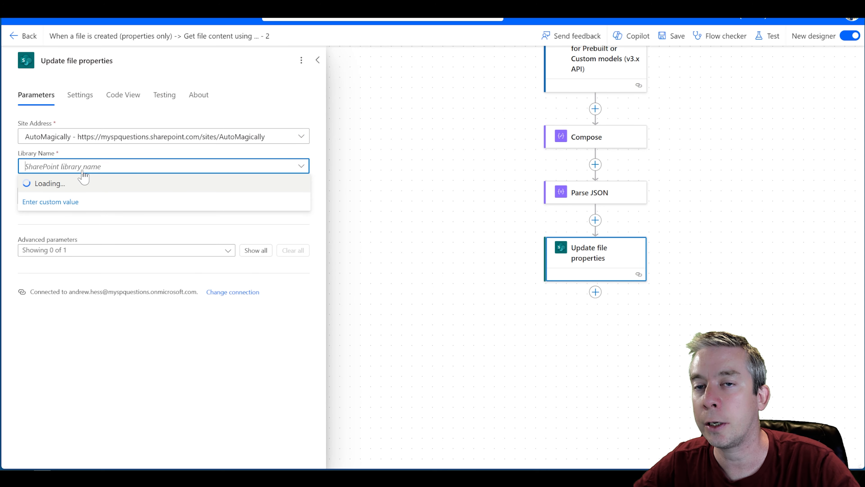
left_click(58, 197)
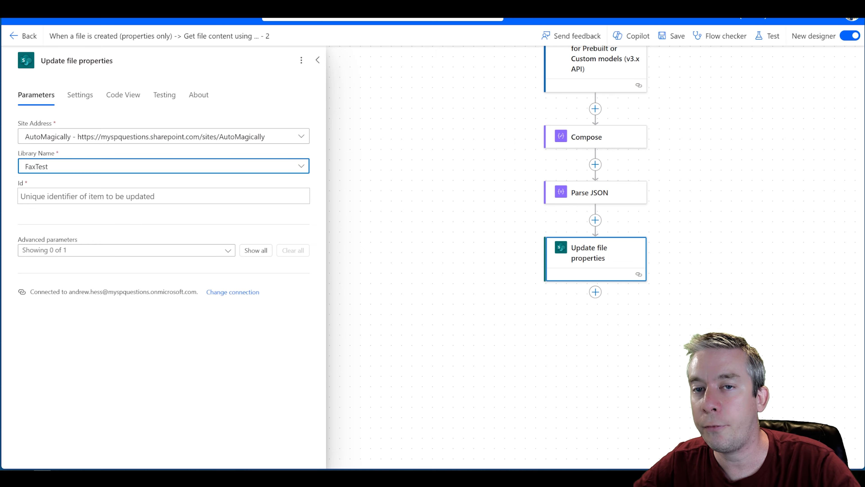
left_click(58, 197)
left_click(309, 188)
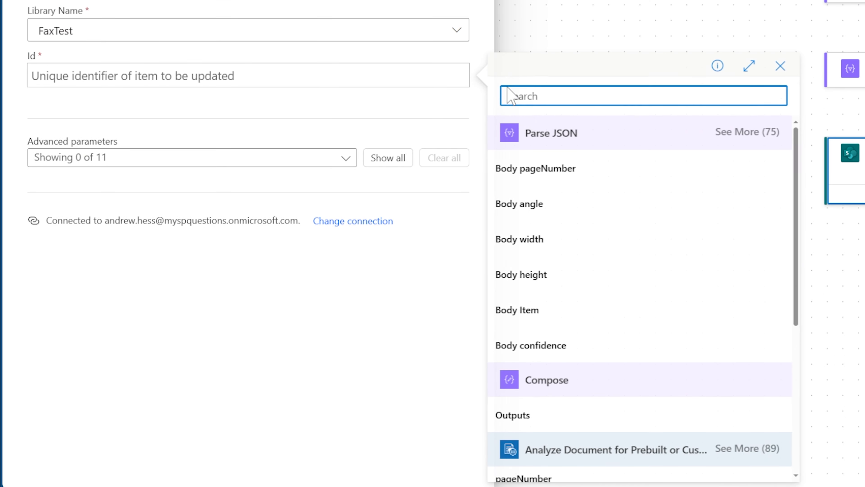
scroll(568, 372, "down", 6)
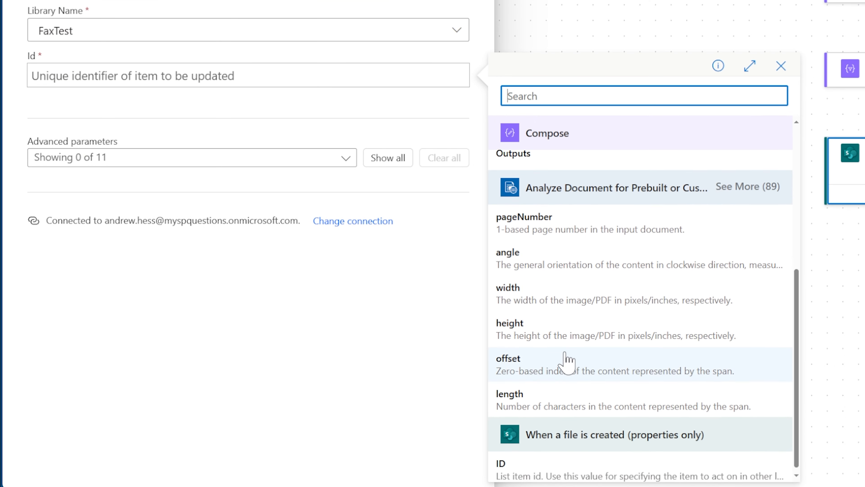
left_click(530, 478)
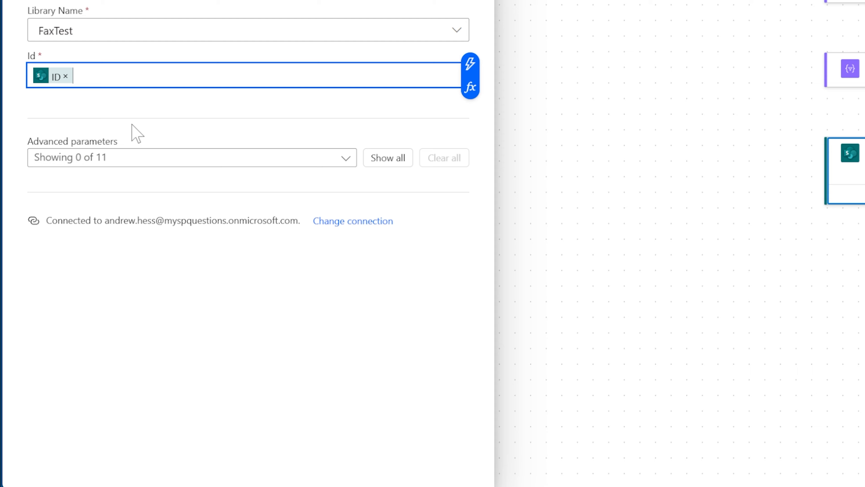
- Show all advanced parameters of the Update file properties action, including the To, ToFax and Subject columns
left_click(388, 158)
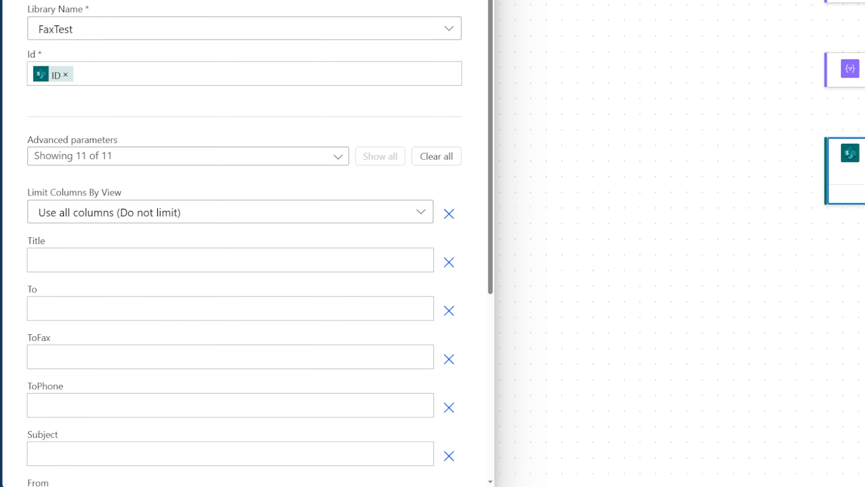
scroll(71, 143, "down", 3)
scroll(93, 176, "down", 2)
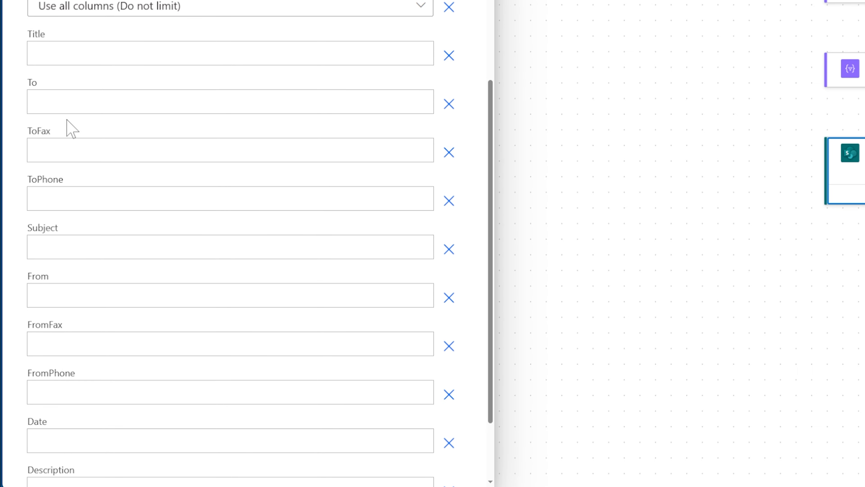
- Look through the full list of Parse JSON dynamic content available for the To column
left_click(70, 102)
left_click(434, 90)
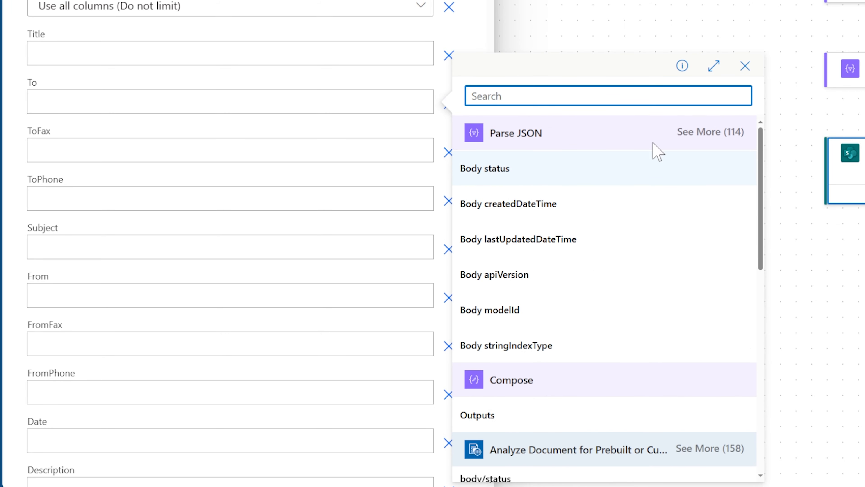
left_click(709, 133)
scroll(572, 225, "down", 4)
scroll(576, 227, "down", 20)
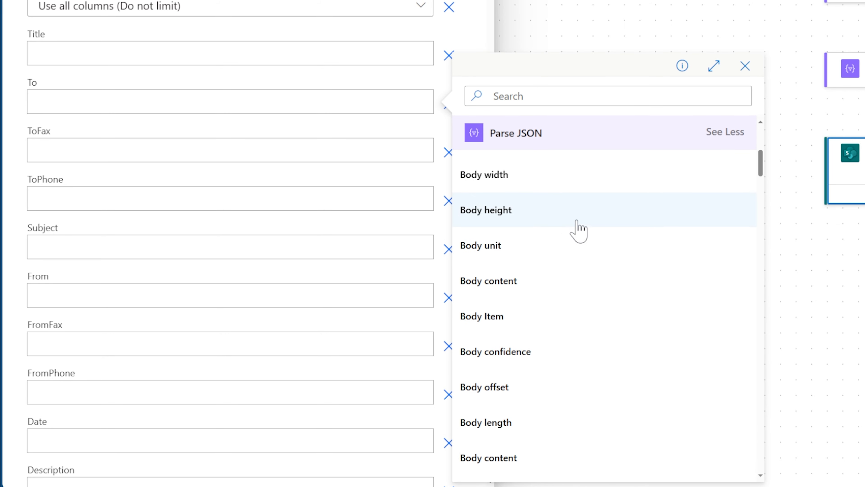
scroll(595, 264, "down", 20)
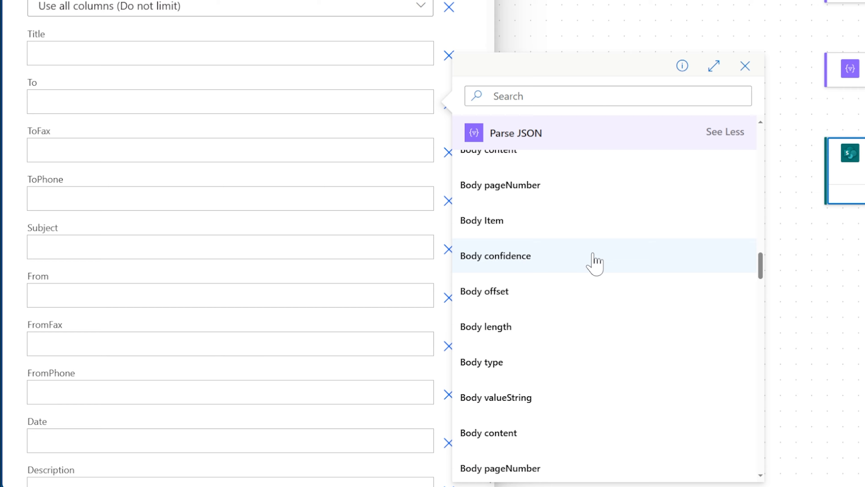
scroll(595, 264, "down", 20)
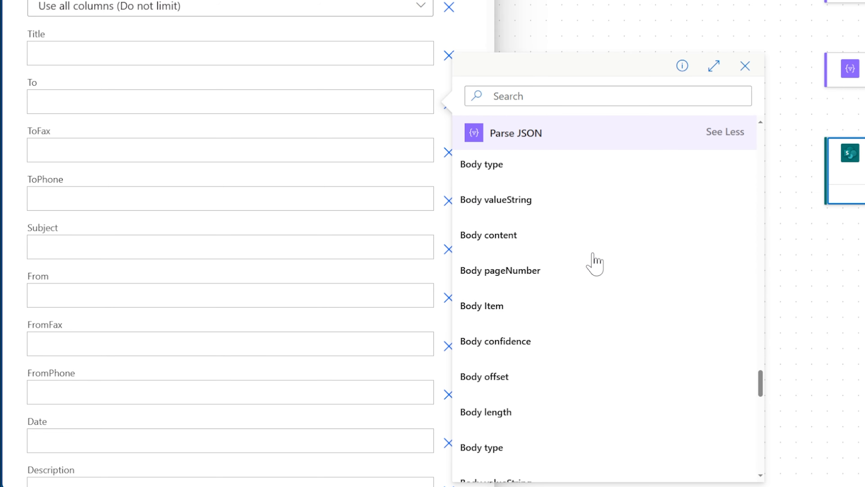
scroll(595, 261, "up", 5)
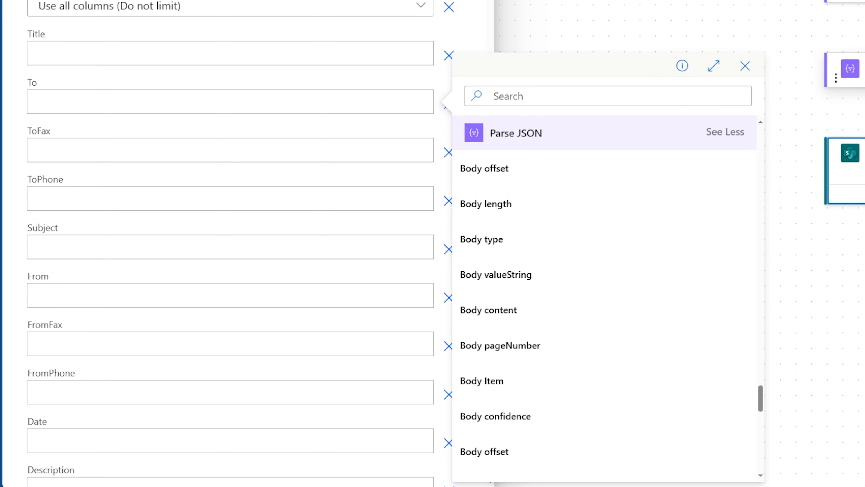
- Insert a Data Operation Compose action between Parse JSON and Update file properties
left_click(596, 220)
left_click(628, 213)
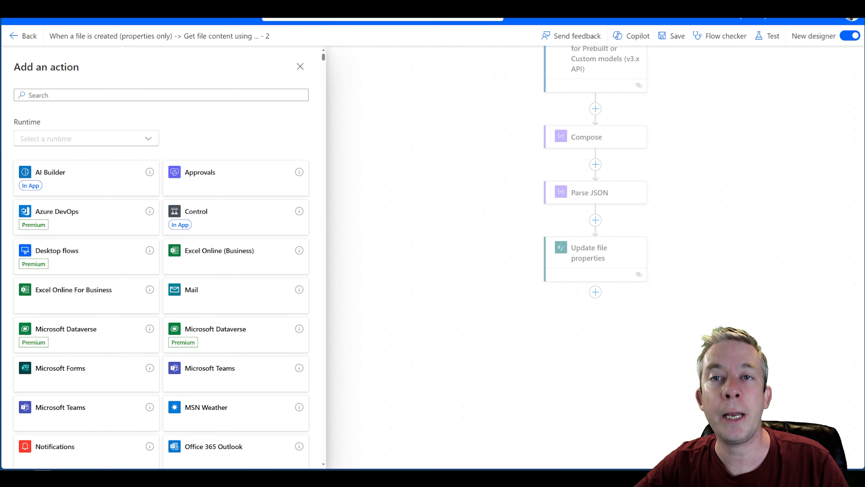
left_click(123, 99)
type("compose")
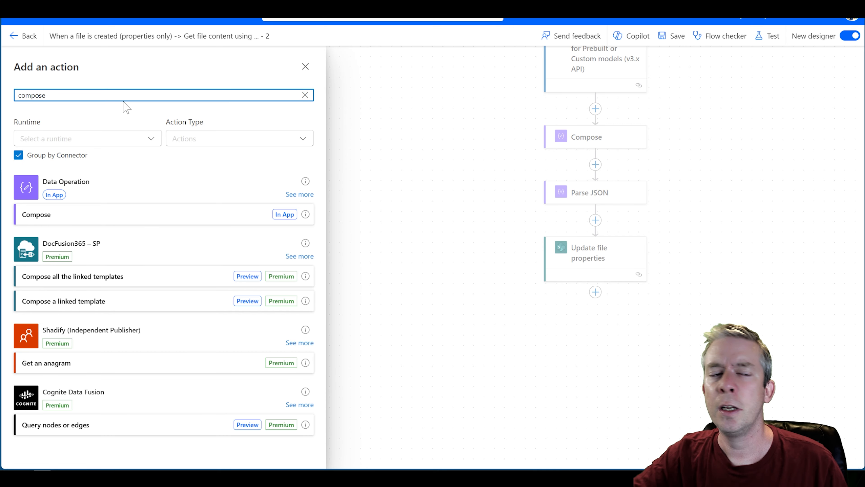
left_click(83, 219)
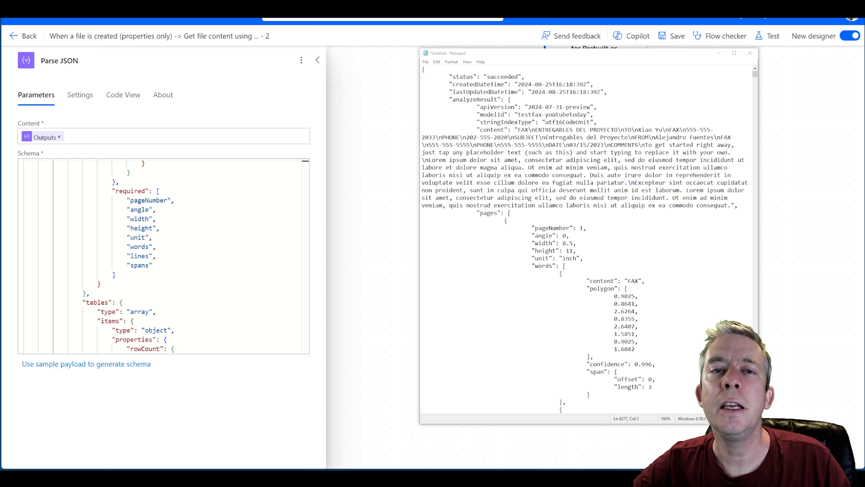
- Examine the sample JSON in Notepad for the path from documents through fields and To to valueString
scroll(586, 238, "down", 6)
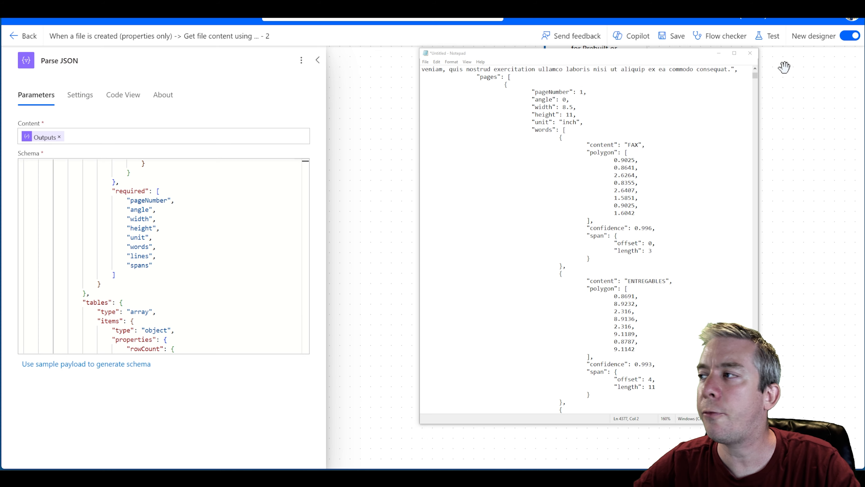
left_click_drag(478, 77, 501, 77)
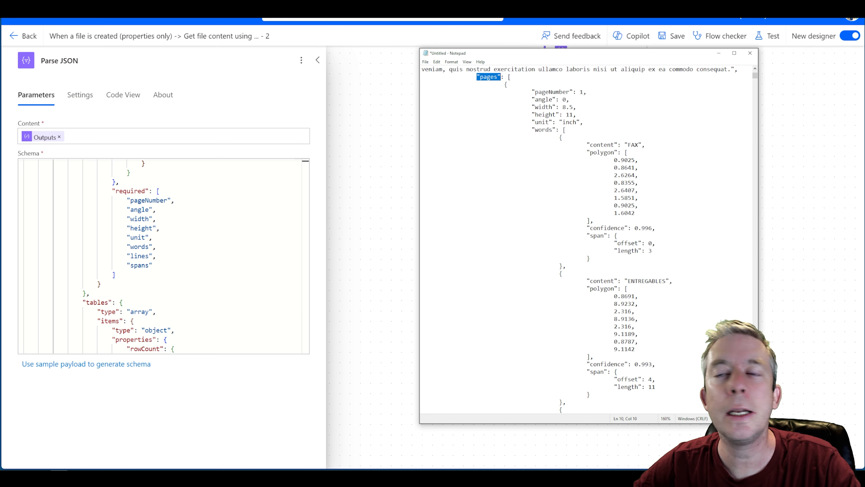
left_click_drag(755, 76, 738, 163)
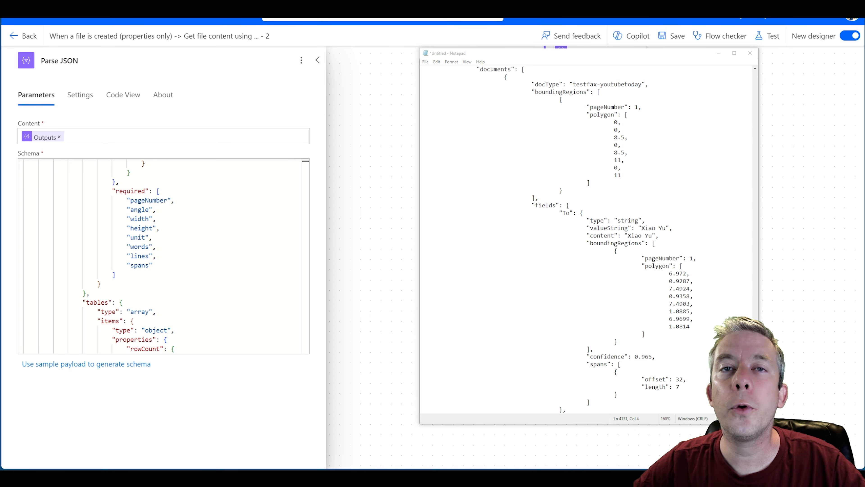
left_click_drag(481, 70, 511, 69)
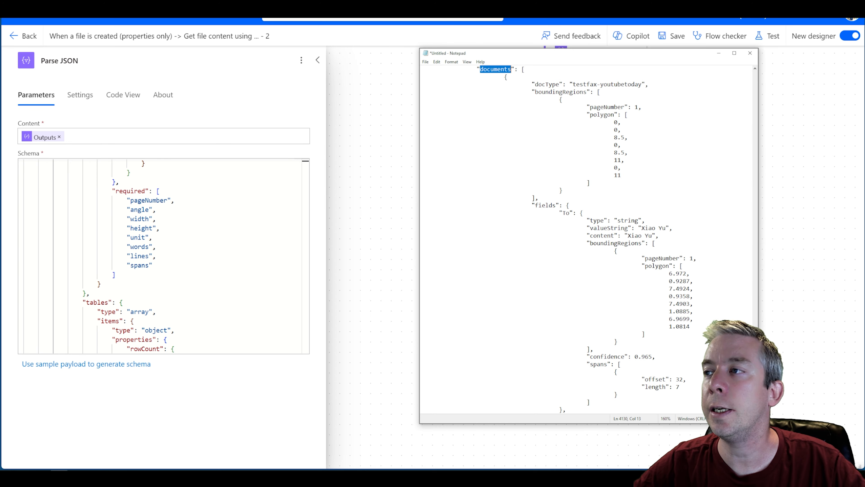
left_click(535, 205)
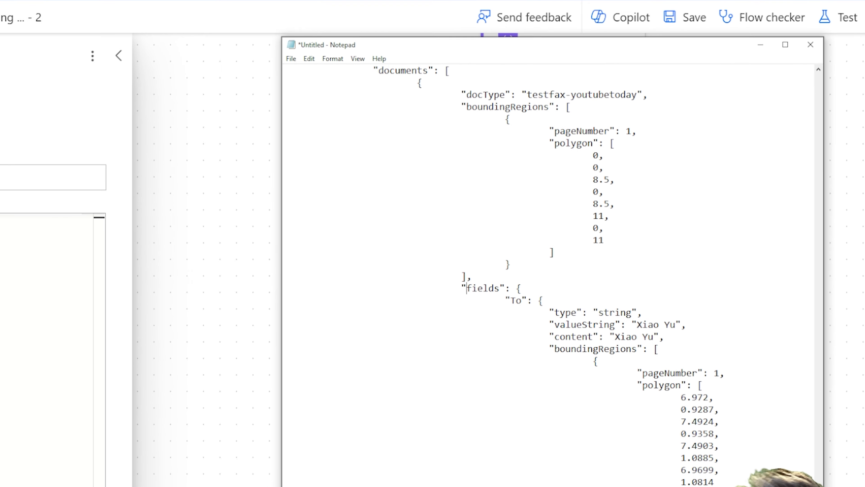
left_click_drag(466, 289, 500, 288)
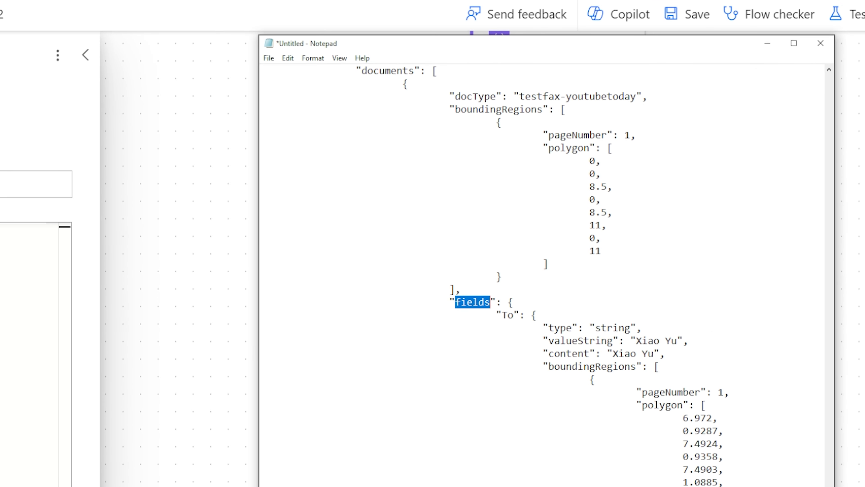
left_click_drag(549, 340, 608, 340)
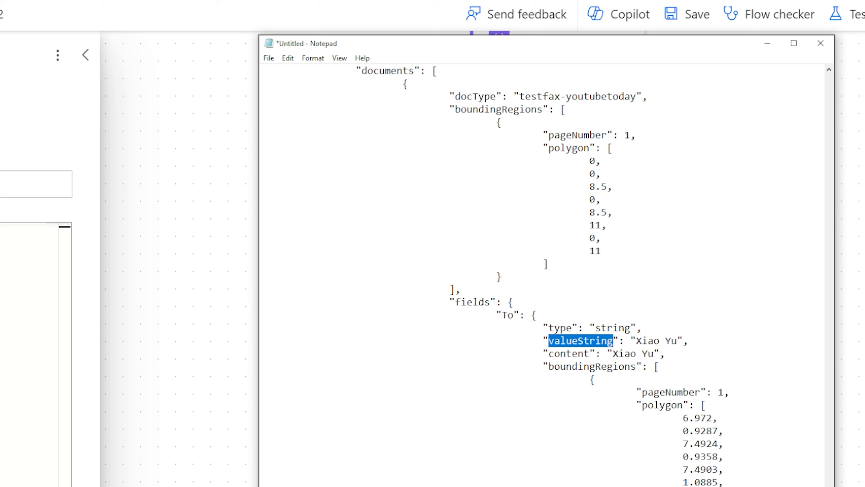
left_click_drag(362, 70, 409, 70)
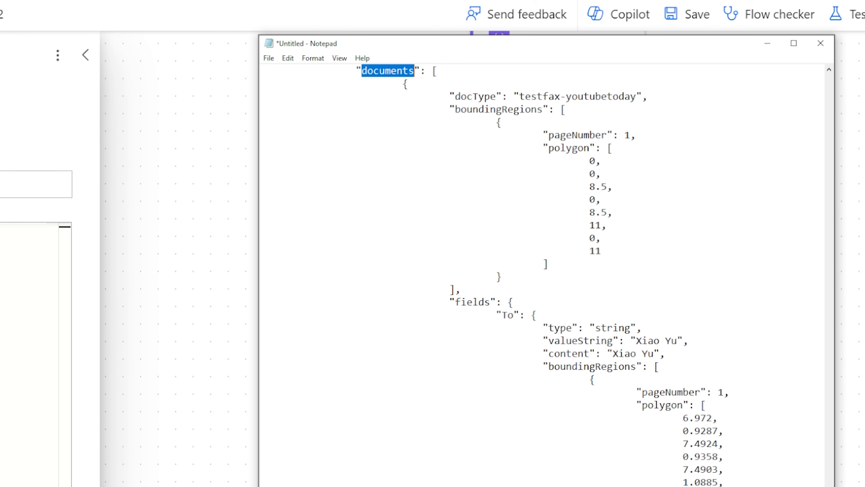
- Set the Compose 1 input to the expression body('Parse_JSON')['analyzeResult']['documents'][0]['fields']['FromFax']['valueString'] and copy the expression for reuse
key("alt+Tab")
left_click(549, 242)
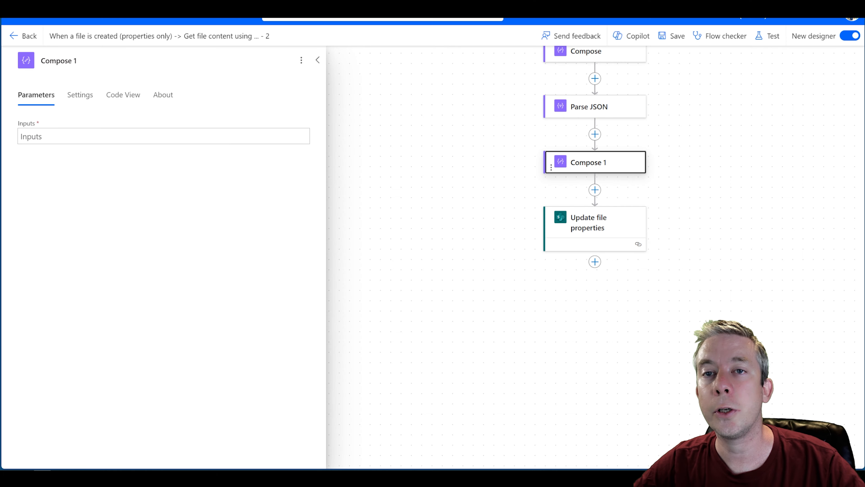
left_click(205, 140)
left_click(309, 141)
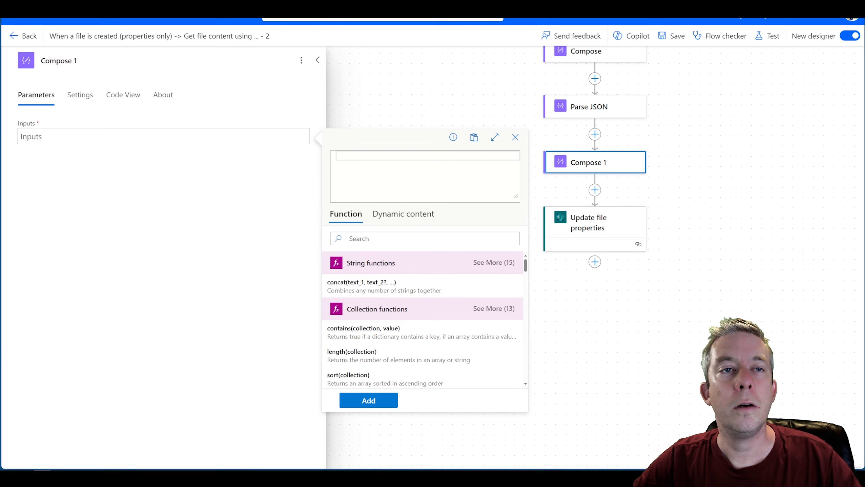
type("body('Parse_JSON')['analyzeResult']['documents'][0]['fields']['FromFax']['valueString']")
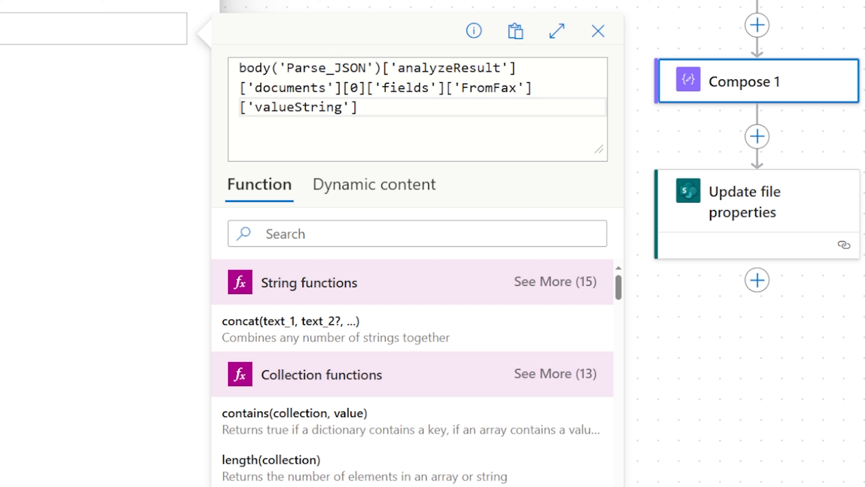
left_click_drag(384, 68, 517, 68)
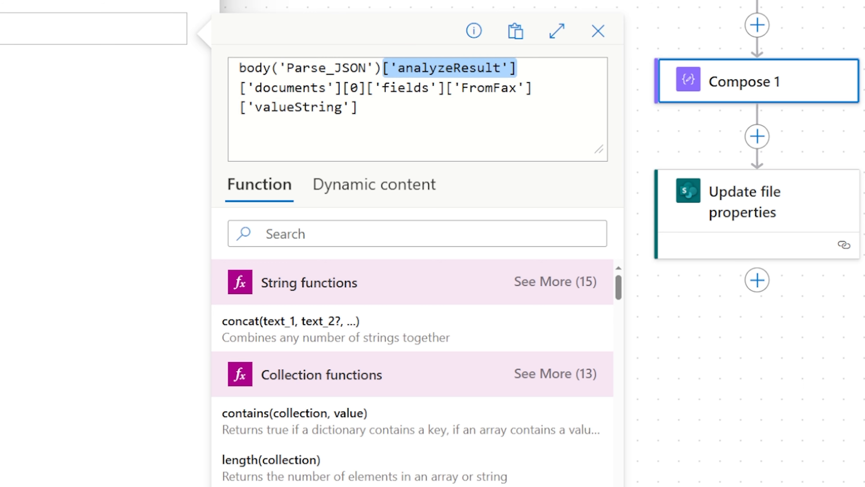
left_click_drag(239, 87, 358, 88)
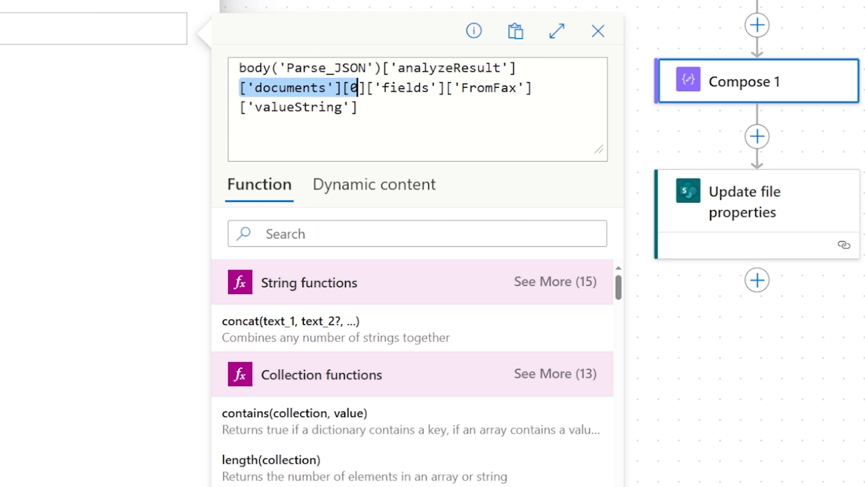
left_click(357, 88)
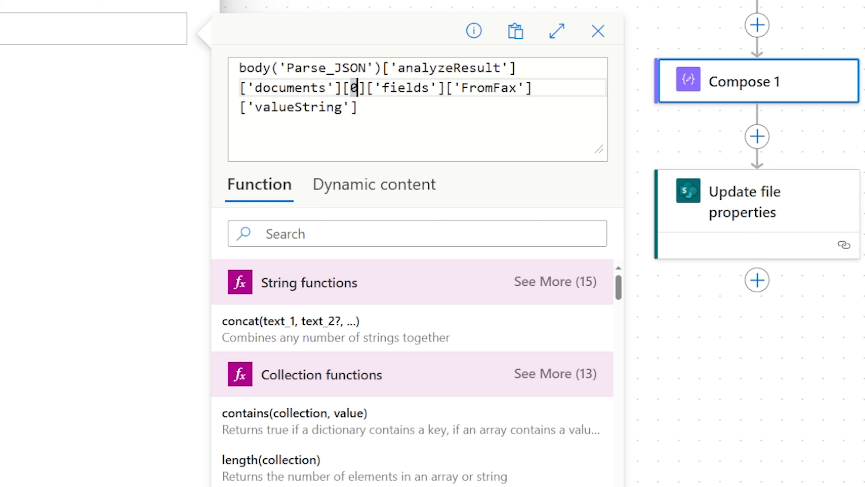
left_click_drag(367, 88, 445, 88)
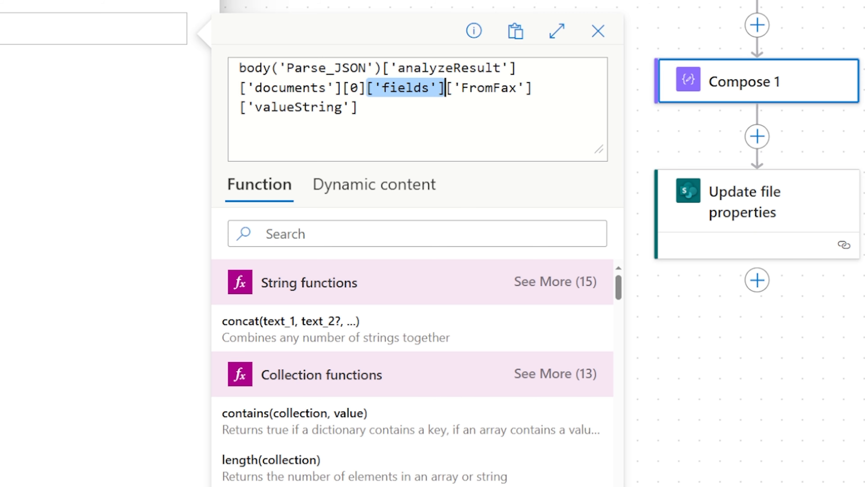
left_click_drag(462, 88, 518, 88)
left_click_drag(361, 107, 238, 69)
key("ctrl+c")
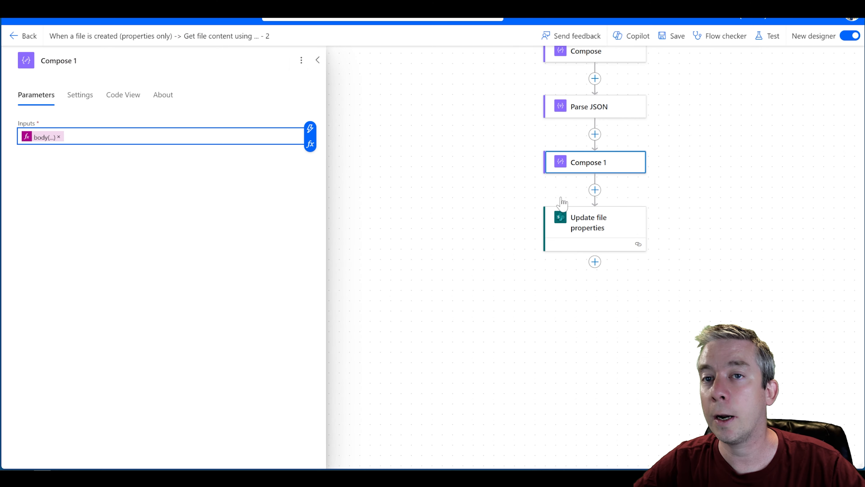
- Fill the FromFax column of the Update file properties action with the Outputs of Compose 1
left_click(597, 233)
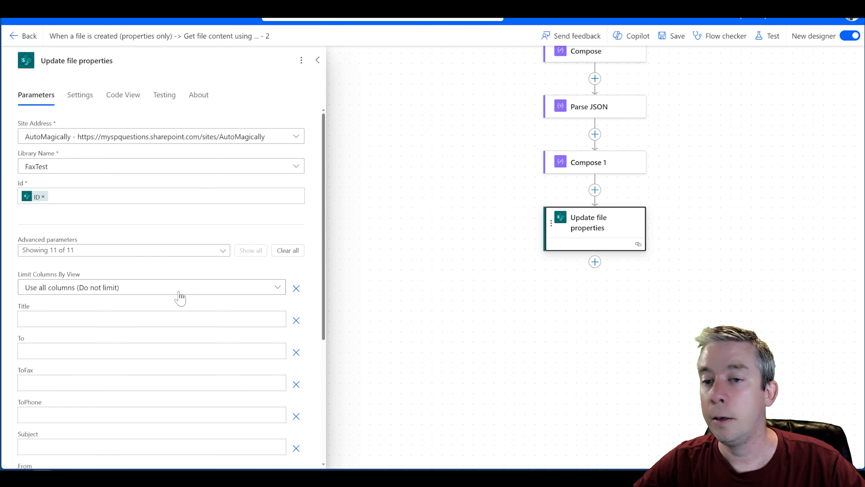
scroll(180, 298, "down", 5)
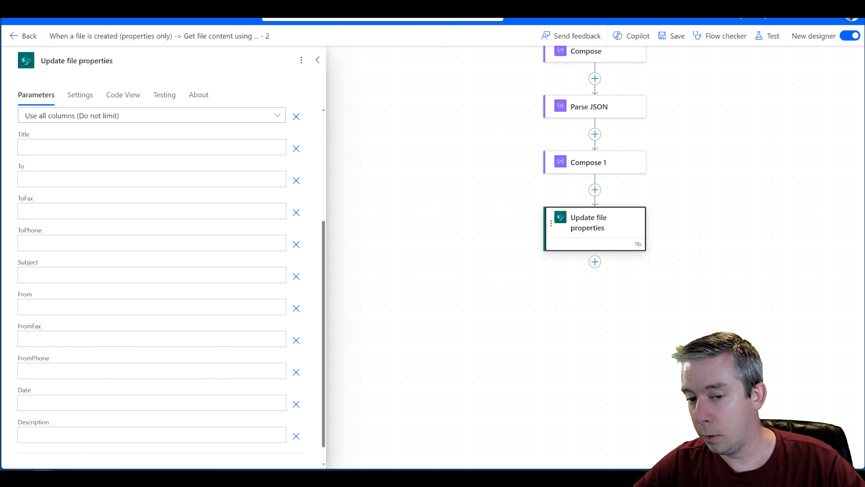
left_click(266, 339)
left_click(289, 332)
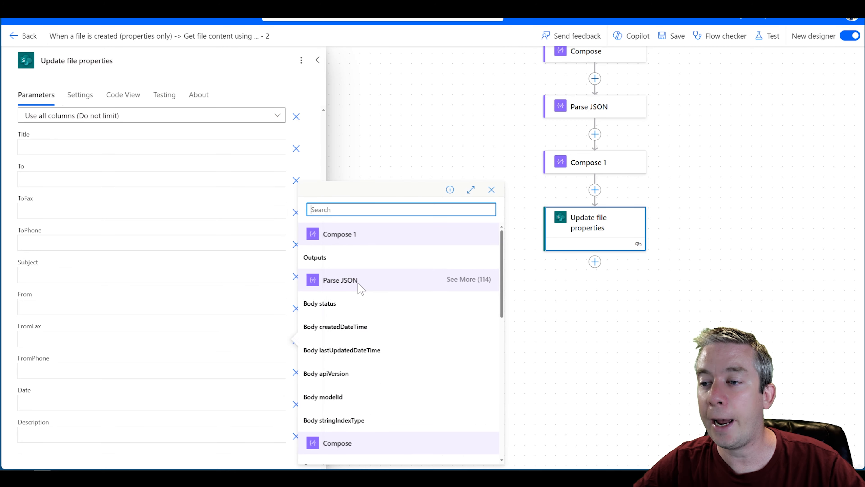
left_click(340, 258)
- Rename the Compose 1 action as Compose FromFax and check the FromFax mapping in Update file properties
left_click(549, 159)
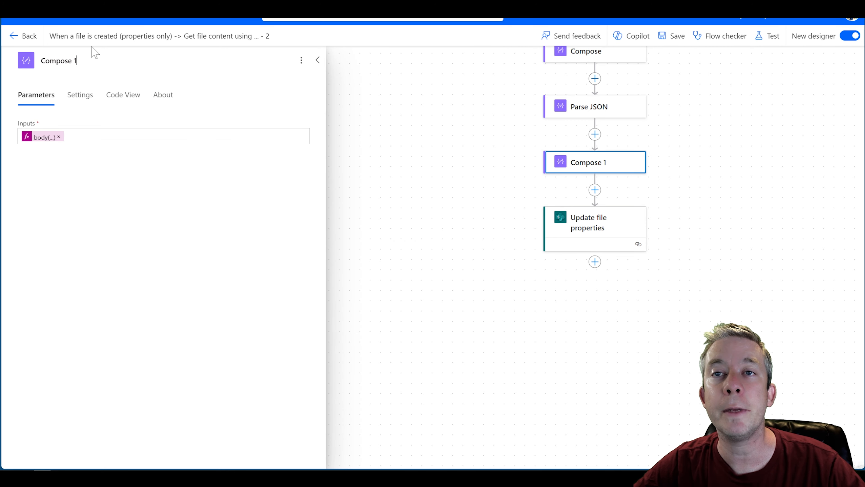
key("BackSpace")
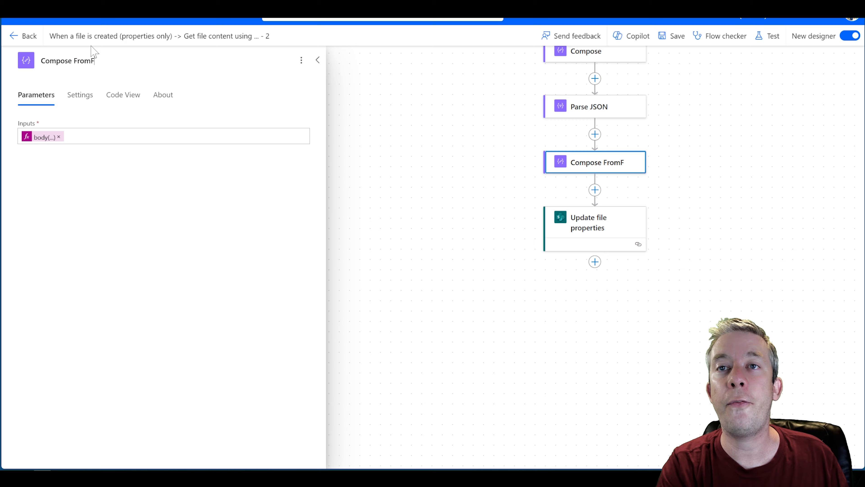
left_click(369, 211)
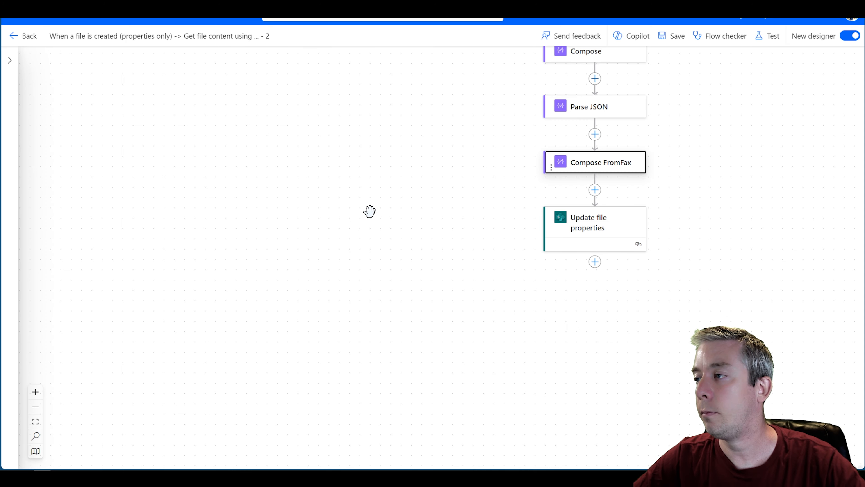
left_click(597, 219)
scroll(79, 301, "down", 2)
scroll(161, 287, "down", 3)
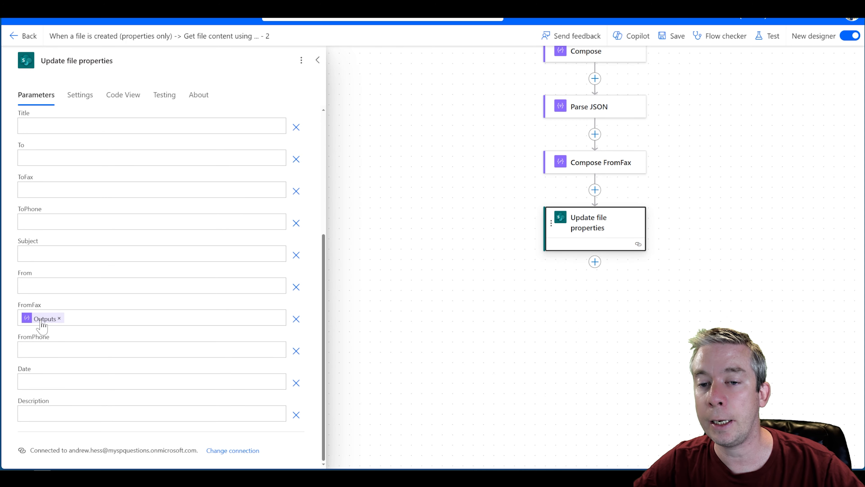
mouse_move(40, 320)
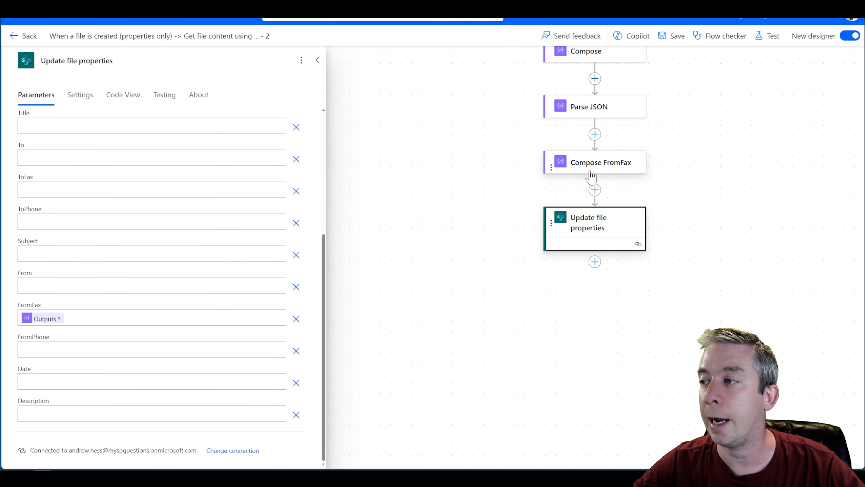
- Insert a Data Operation Compose action between Compose FromFax and Update file properties
left_click(595, 190)
left_click(633, 180)
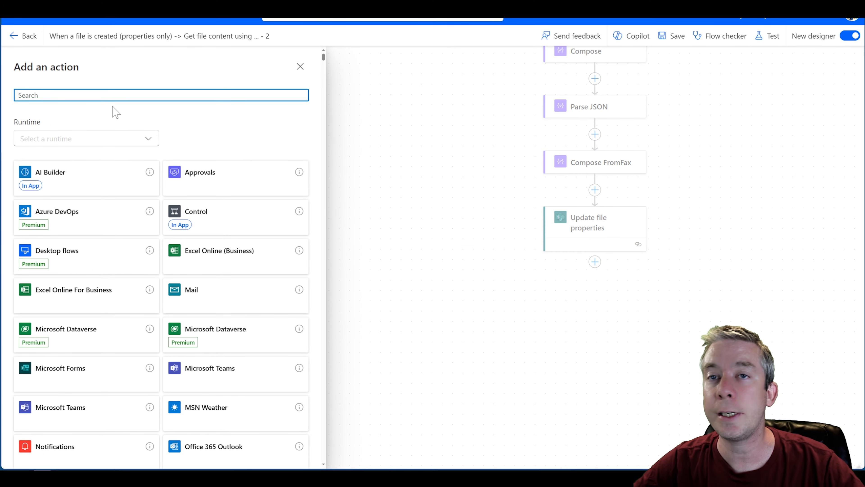
type("compose")
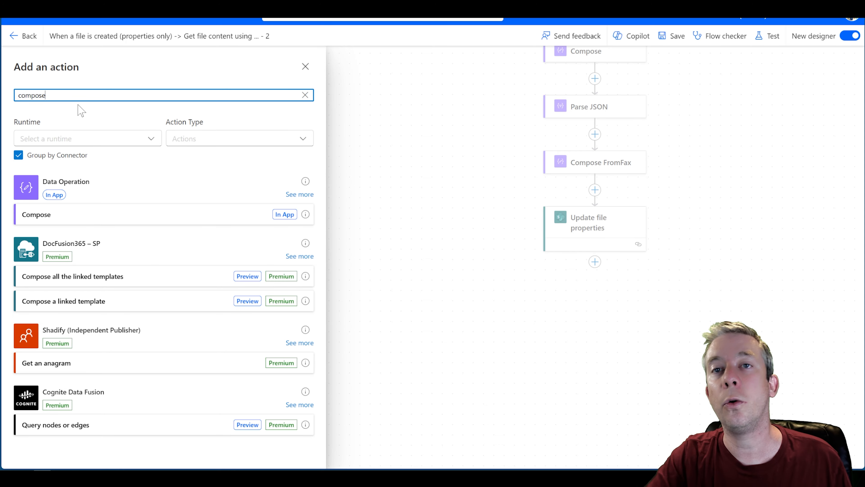
left_click(78, 215)
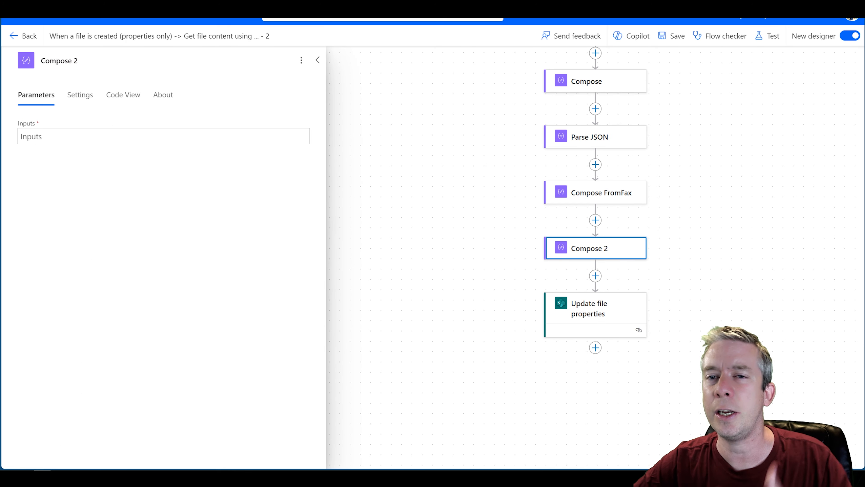
- Set the Compose 2 input to body('Parse_JSON')['analyzeResult']['documents'][0]['fields']['To']['valueString'] and rename the action as Compose To
left_click(310, 143)
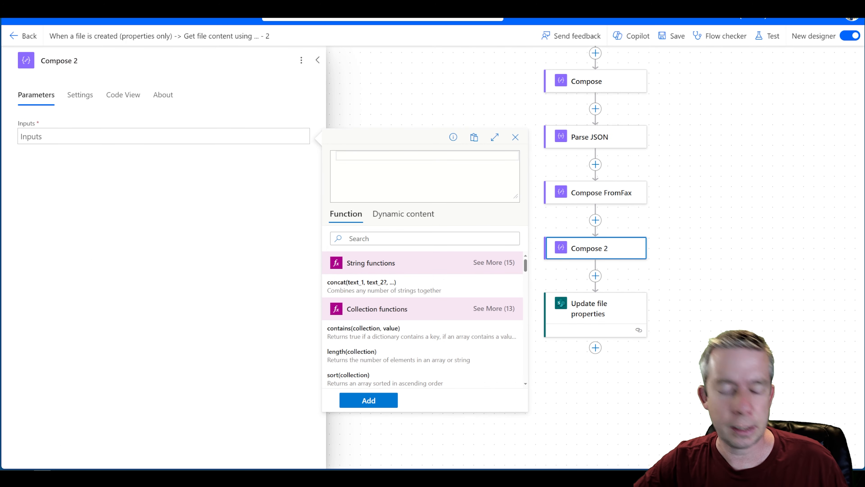
key("ctrl+v")
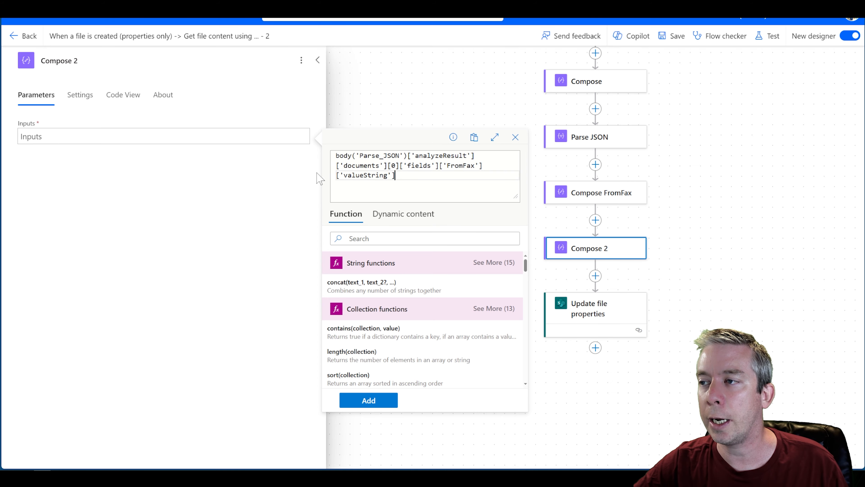
mouse_move(10, 468)
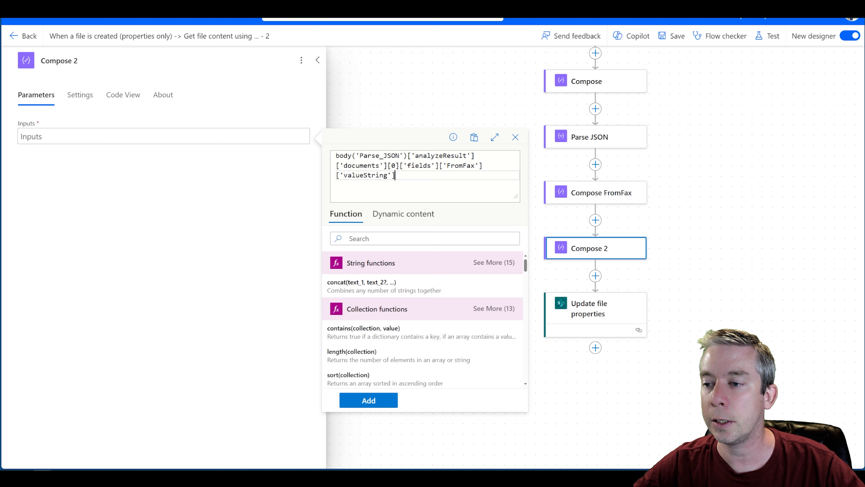
left_click_drag(474, 166, 463, 166)
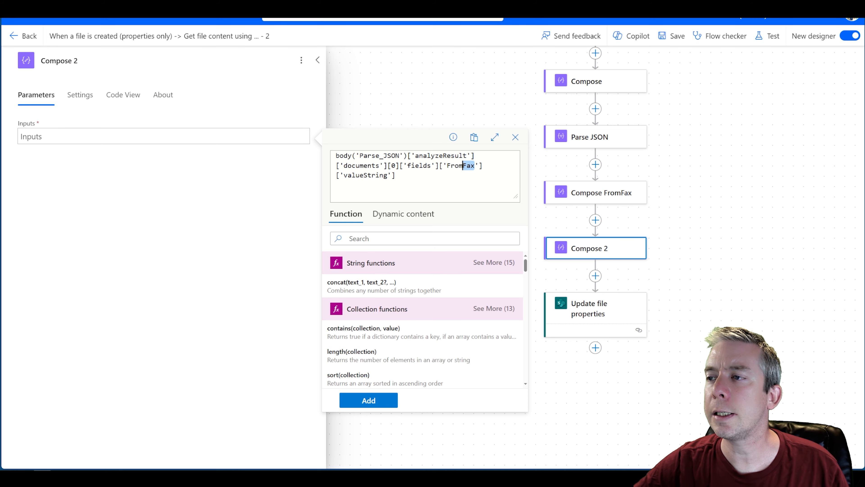
left_click_drag(453, 167, 453, 167)
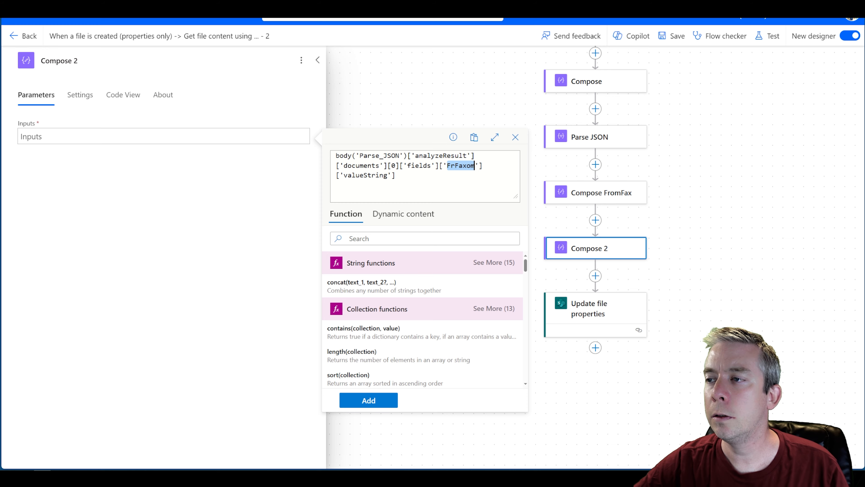
type("To")
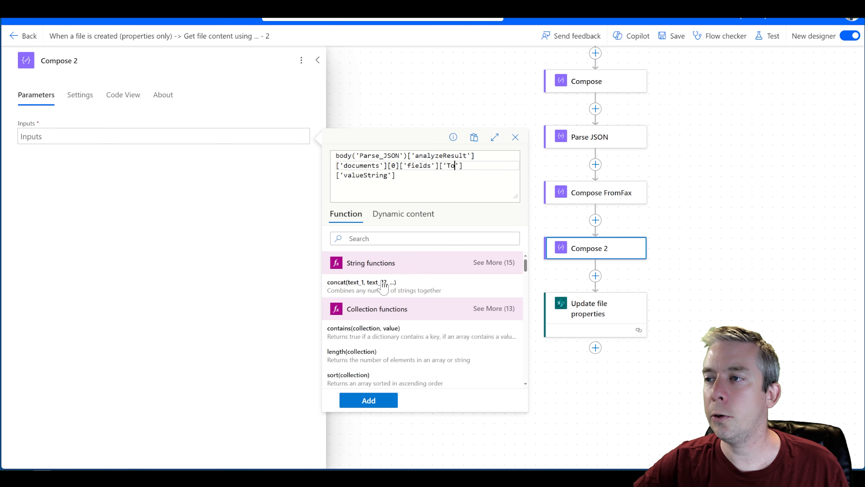
left_click(368, 400)
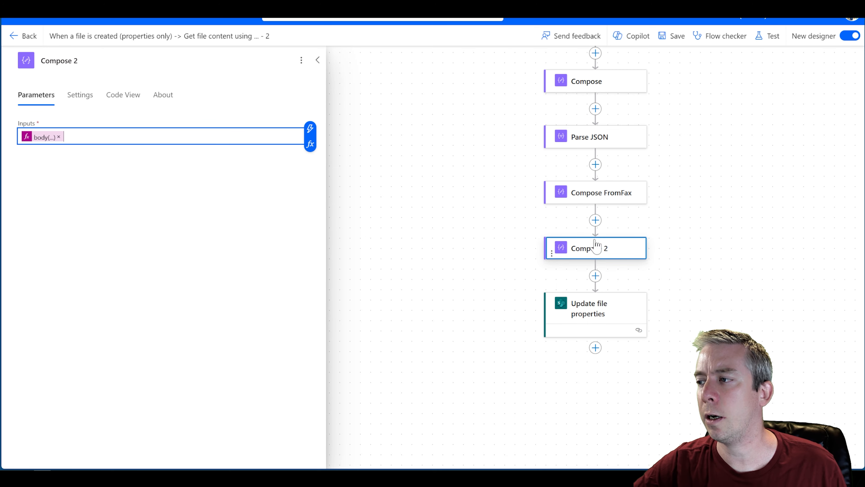
left_click(126, 61)
key("BackSpace")
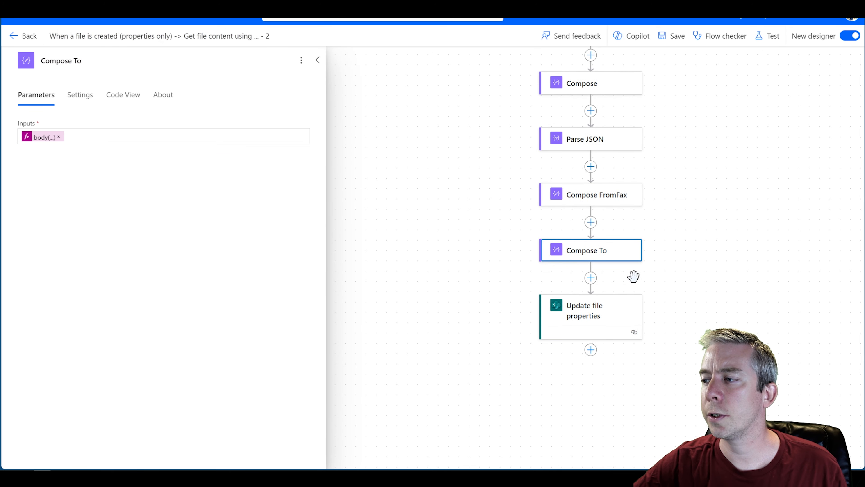
- Insert a Data Operation Compose action between Compose To and Update file properties
left_click(590, 278)
left_click(621, 272)
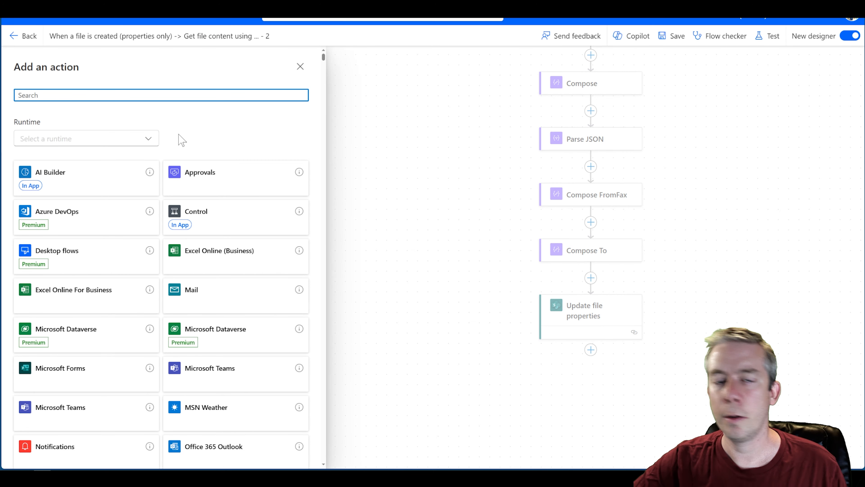
type("compose")
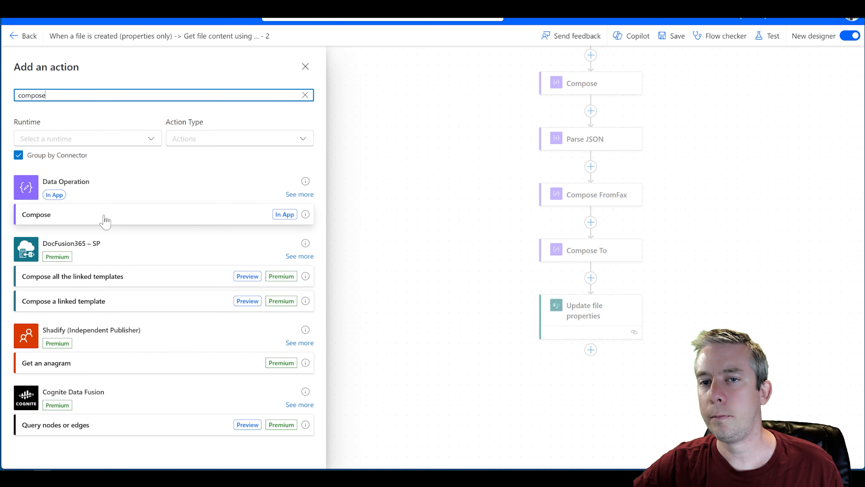
left_click(103, 215)
- Set the Compose 3 input to body('Parse_JSON')['analyzeResult']['documents'][0]['fields']['ToFax']['valueString'] and rename the action as Compose ToFax
left_click(300, 137)
left_click(308, 146)
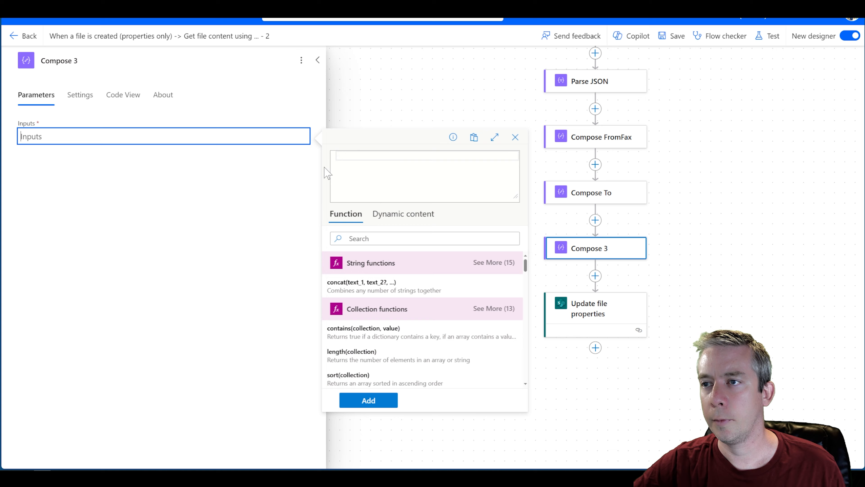
left_click(344, 177)
type("body('Parse_JSON')['analyzeResult']['documents'][0]['fields']['FromFax']['valueString']")
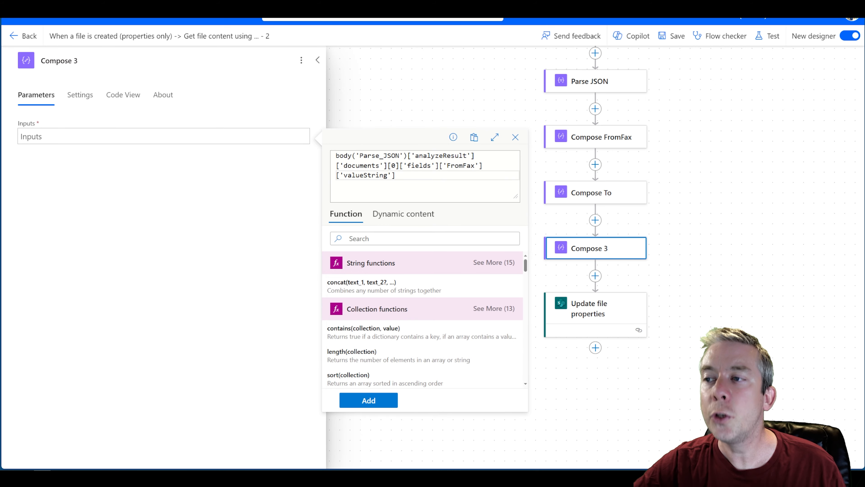
left_click_drag(462, 166, 451, 166)
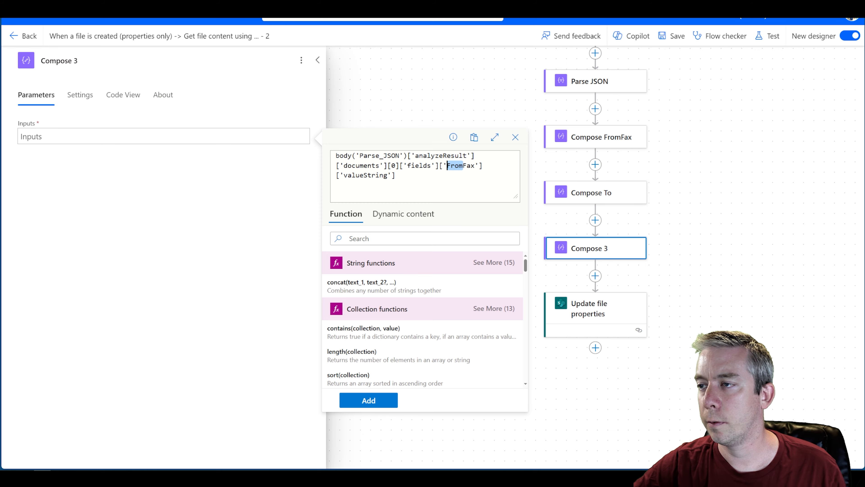
type("T")
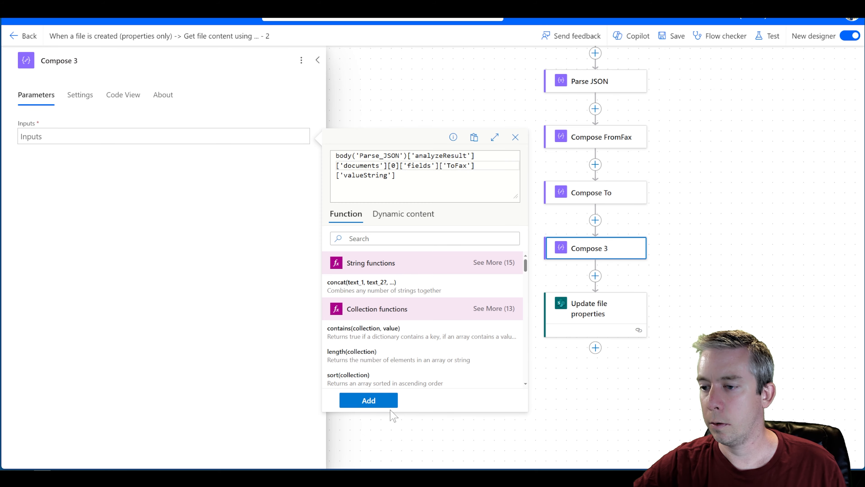
left_click(370, 402)
left_click(79, 60)
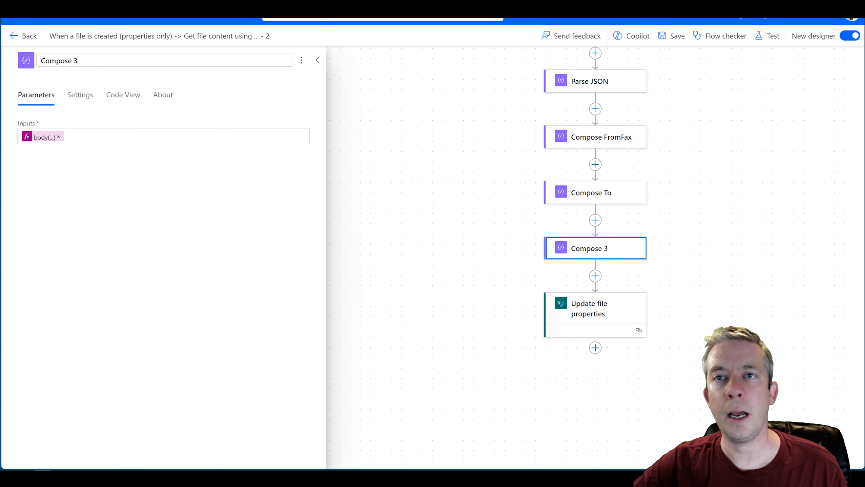
type("ToFax")
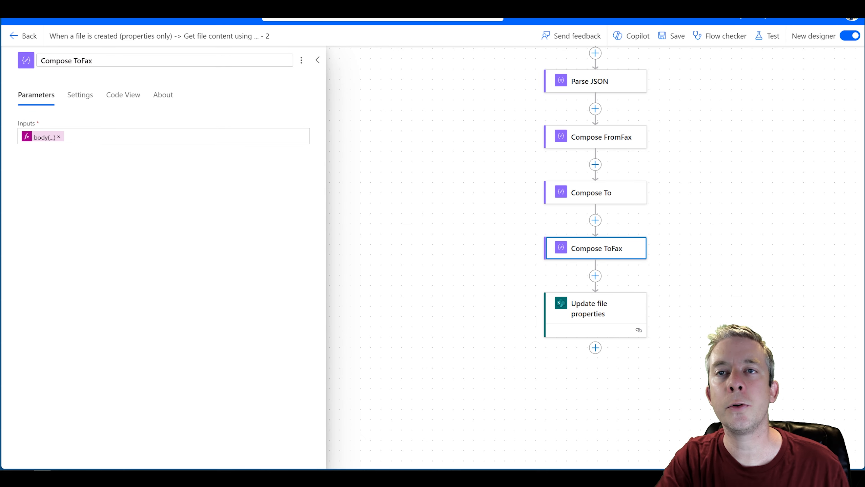
- Insert a Data Operation Compose action between Compose ToFax and Update file properties
left_click(595, 275)
left_click(627, 267)
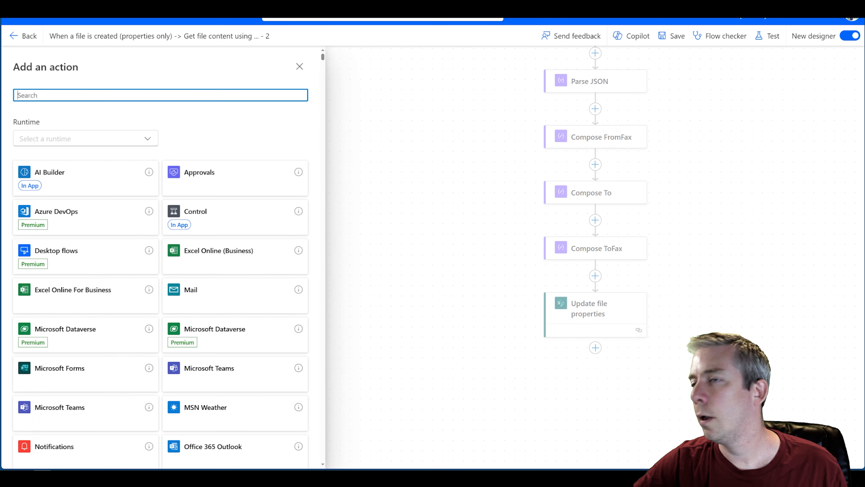
type("compos")
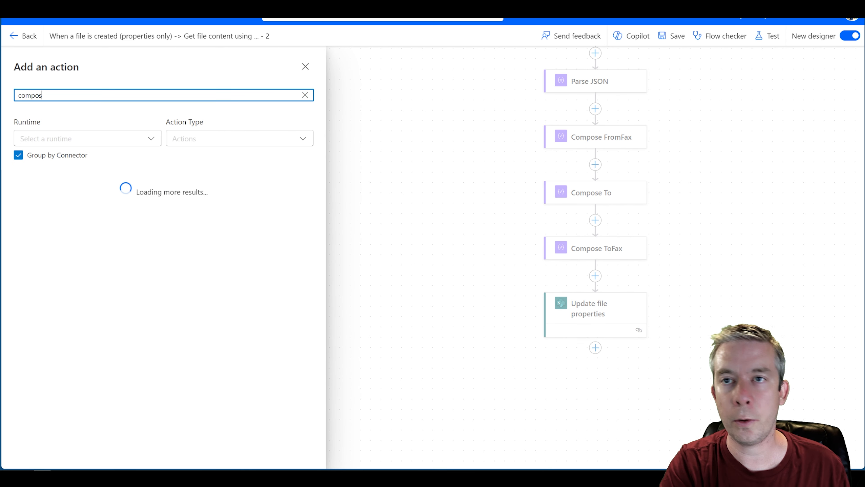
type("e")
left_click(77, 214)
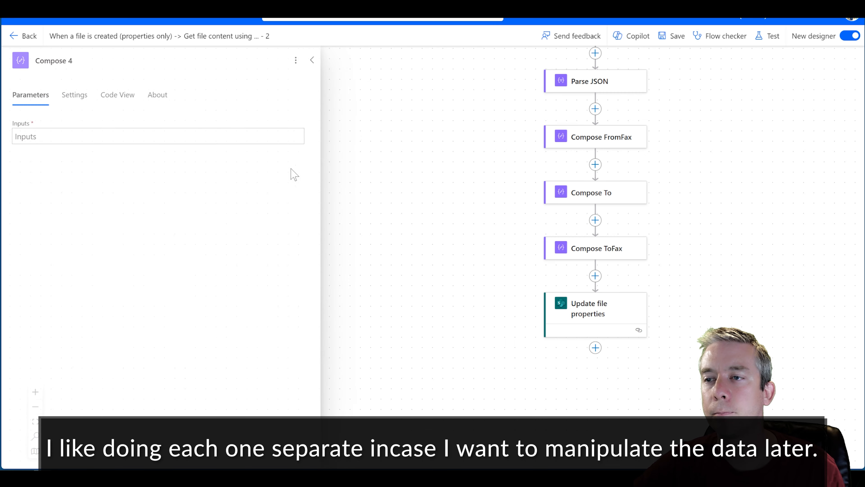
- Set the Compose 4 input to body('Parse_JSON')['analyzeResult']['documents'][0]['fields']['ToPhone']['valueString'] and rename the action as Compose ToPhone
left_click(209, 143)
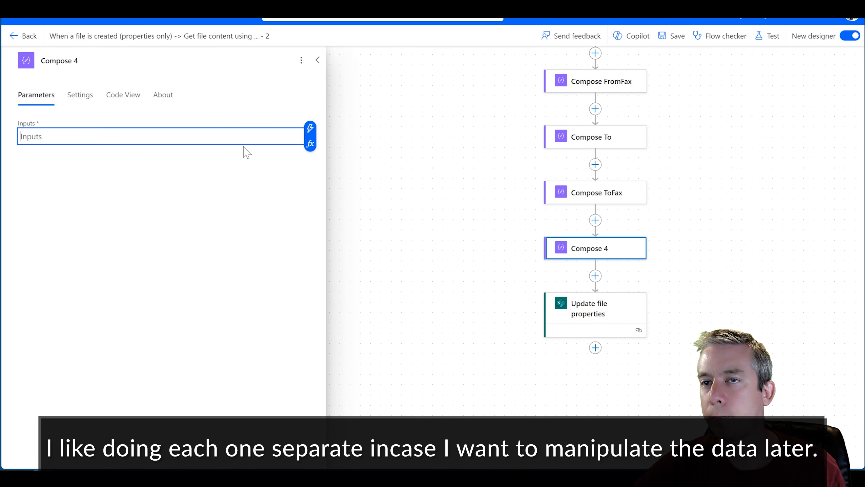
left_click(312, 134)
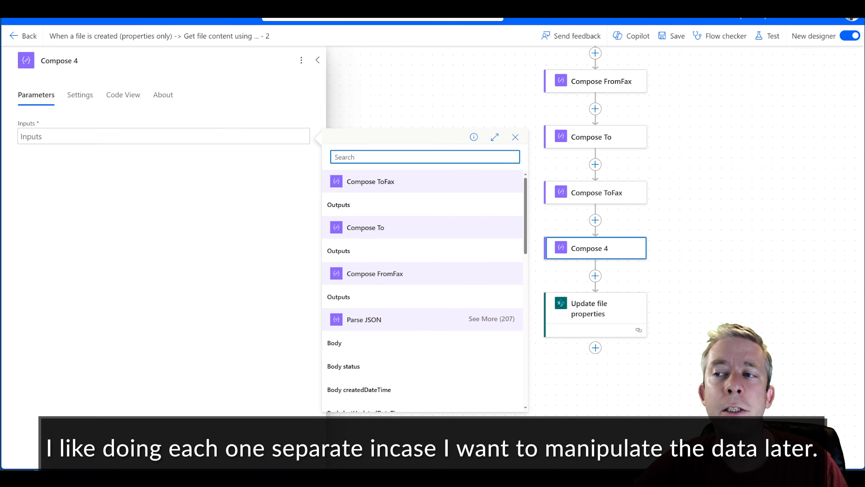
left_click(313, 151)
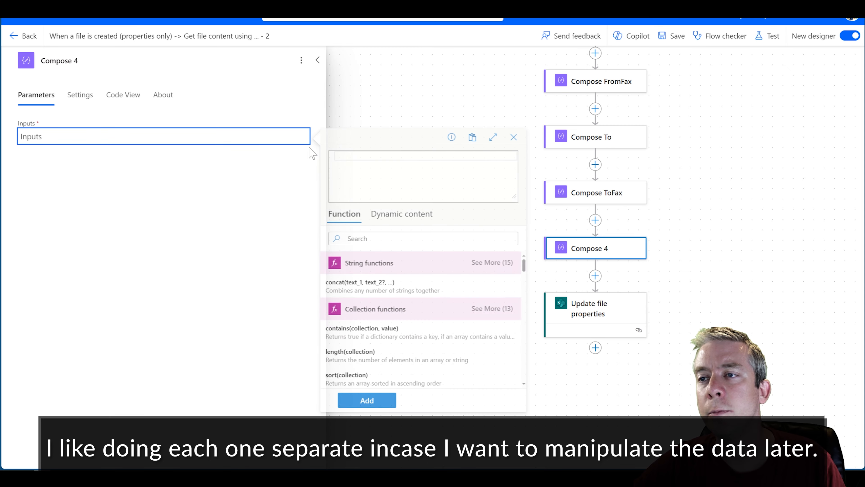
type("body('Parse_JSON')['analyzeResult']['documents'][0]['fields']['FromFax']['valueString']")
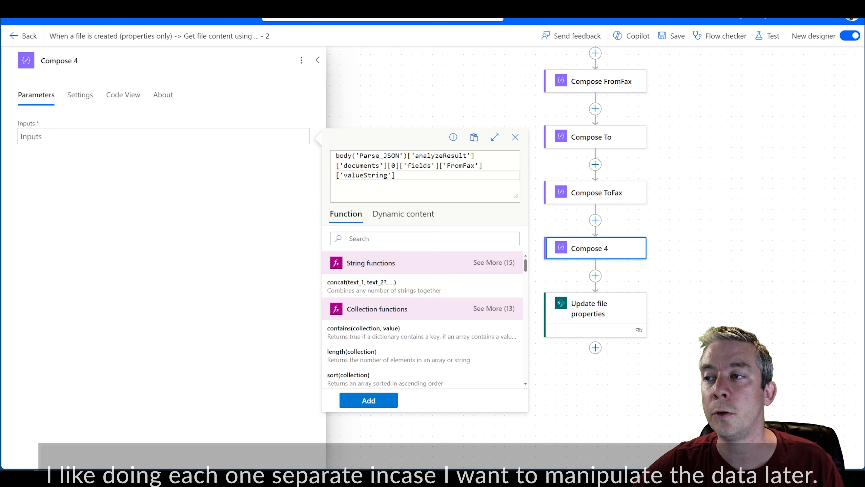
left_click_drag(475, 166, 447, 166)
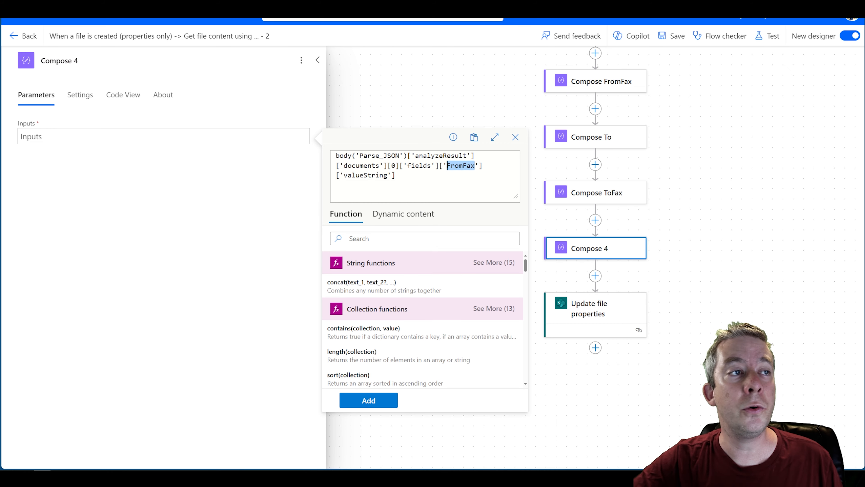
type("ToPhone")
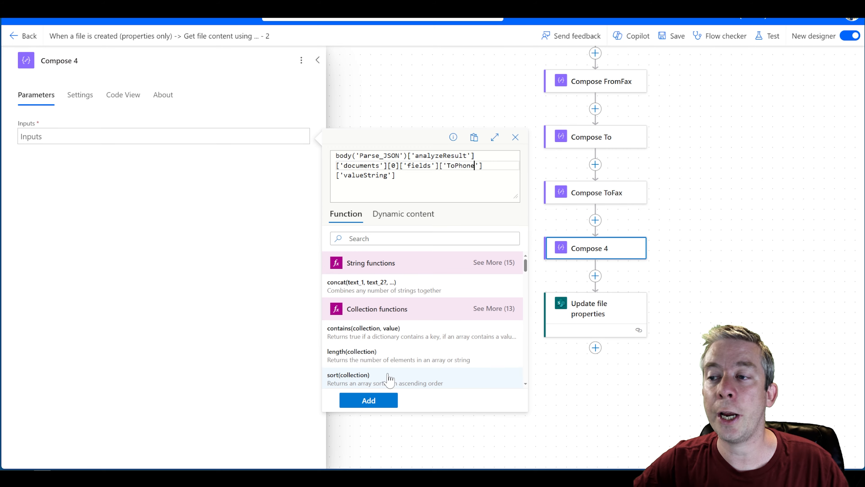
left_click(364, 402)
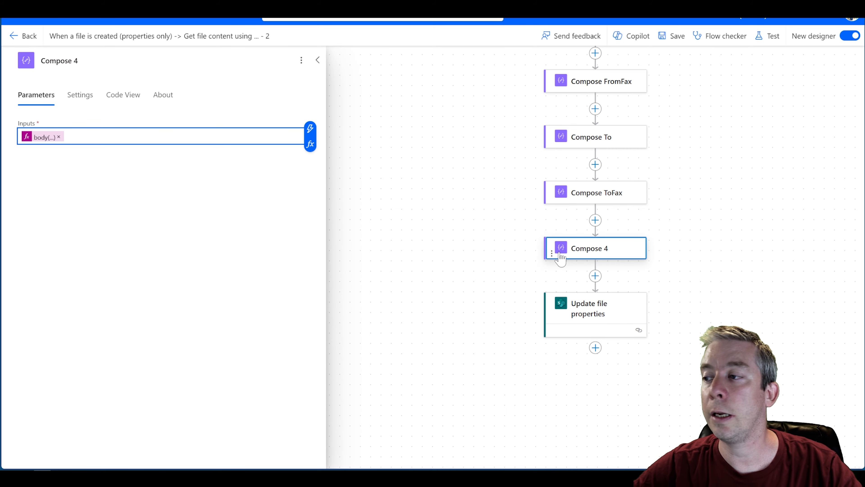
left_click(85, 58)
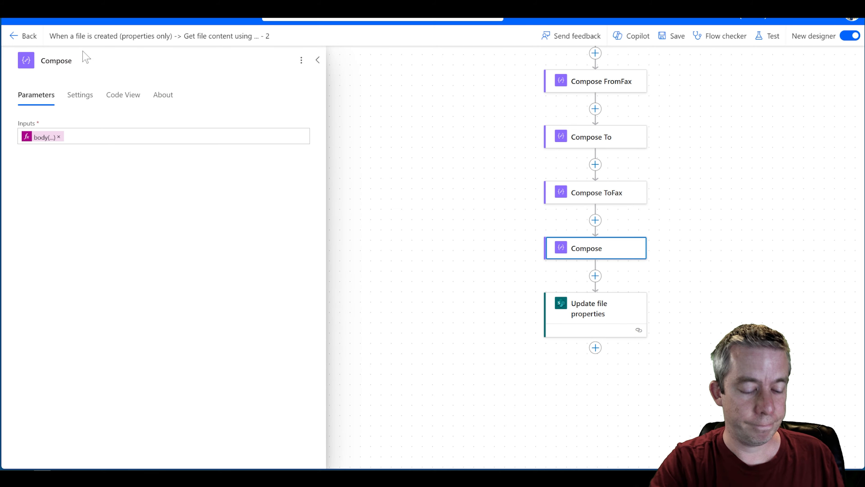
type("ToPhone")
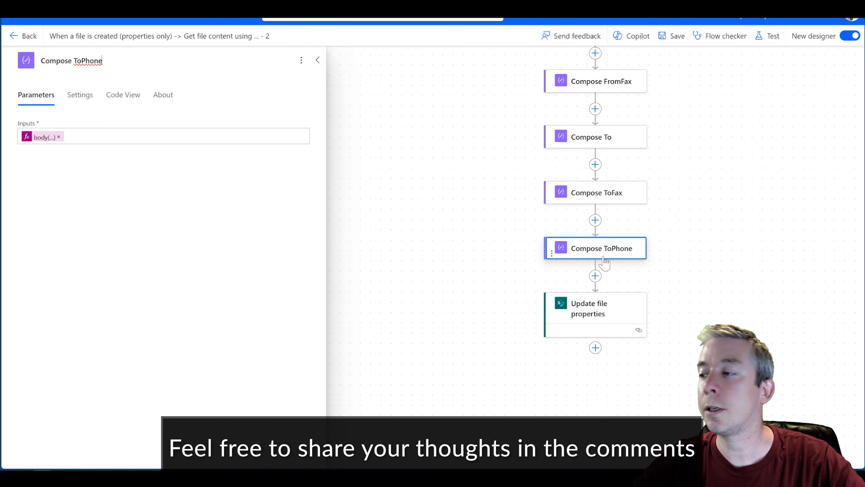
- Insert a Data Operation Compose action between Compose ToPhone and Update file properties
left_click(595, 276)
left_click(641, 269)
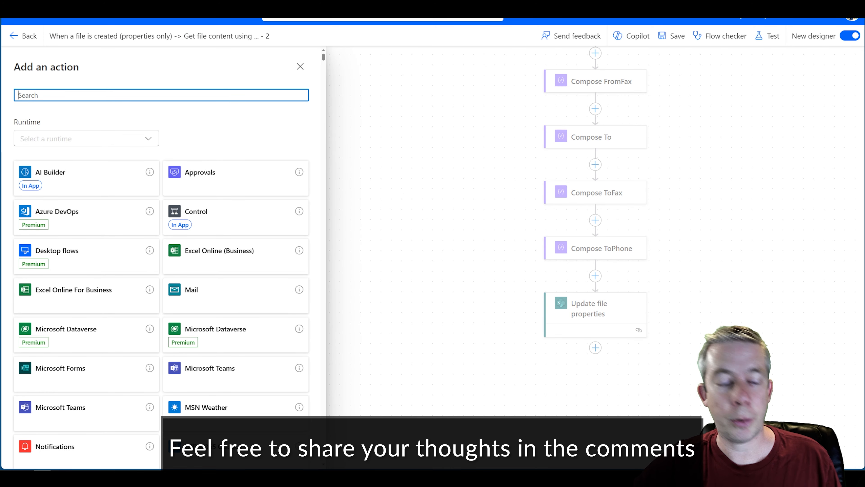
type("compose")
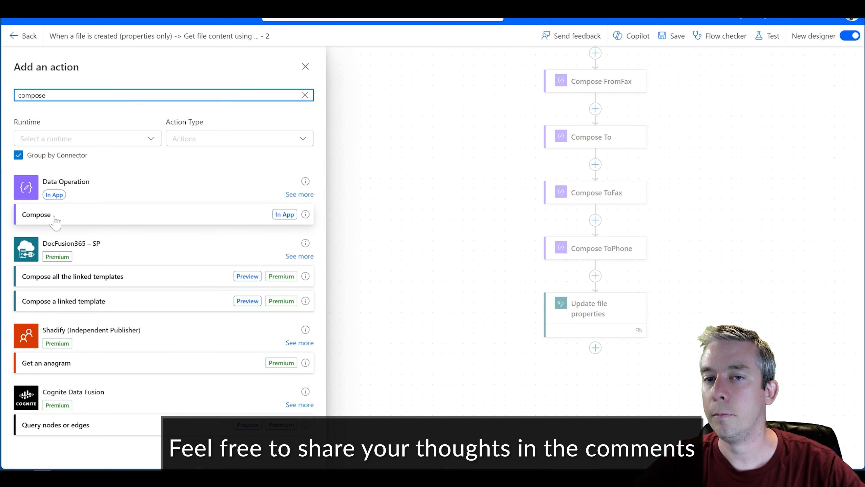
left_click(55, 217)
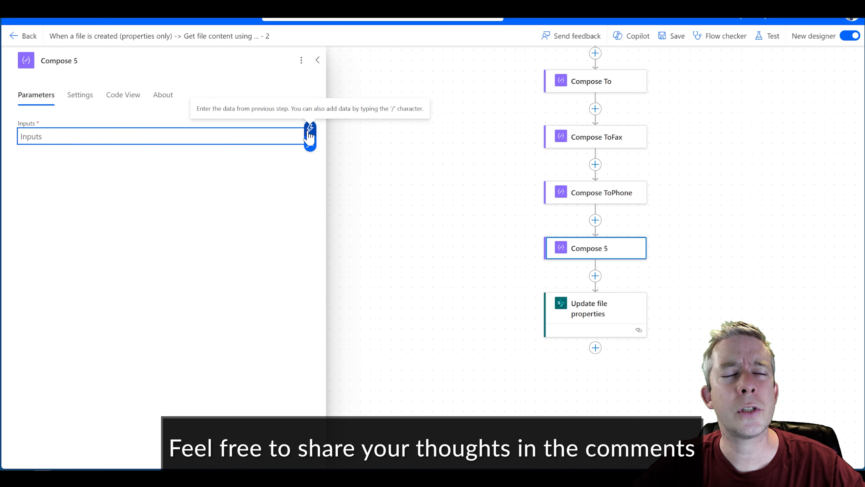
- Set the Compose 5 input to body('Parse_JSON')['analyzeResult']['documents'][0]['fields']['Subject']['valueString'] and rename the action as Compose Subject
left_click(309, 144)
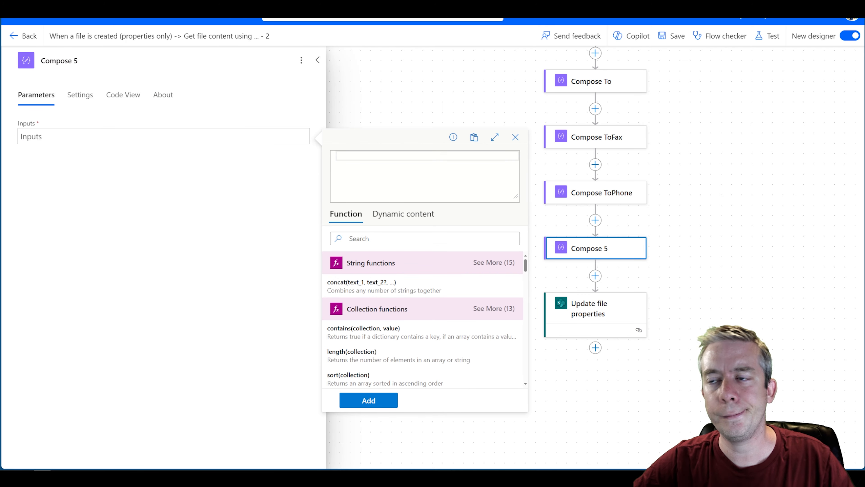
type("body('Parse_JSON')['analyzeResult']['documents'][0]['fields']['FromFax']['valueString']")
left_click_drag(475, 166, 455, 166)
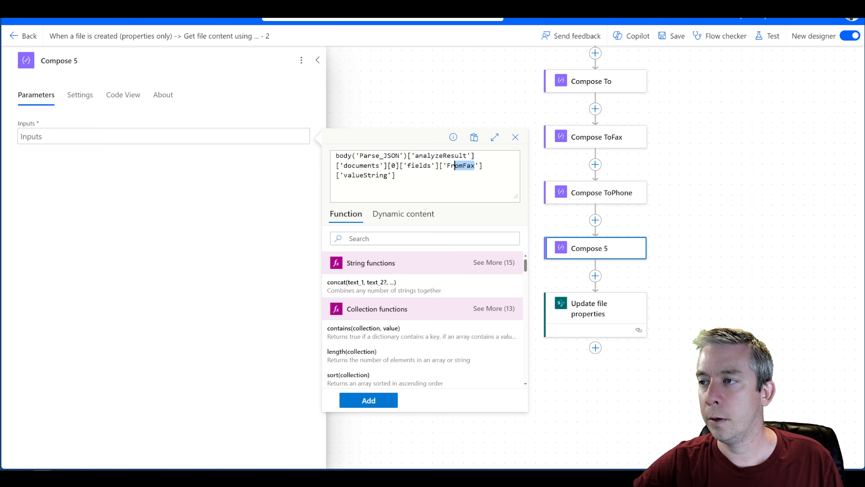
type("Subject")
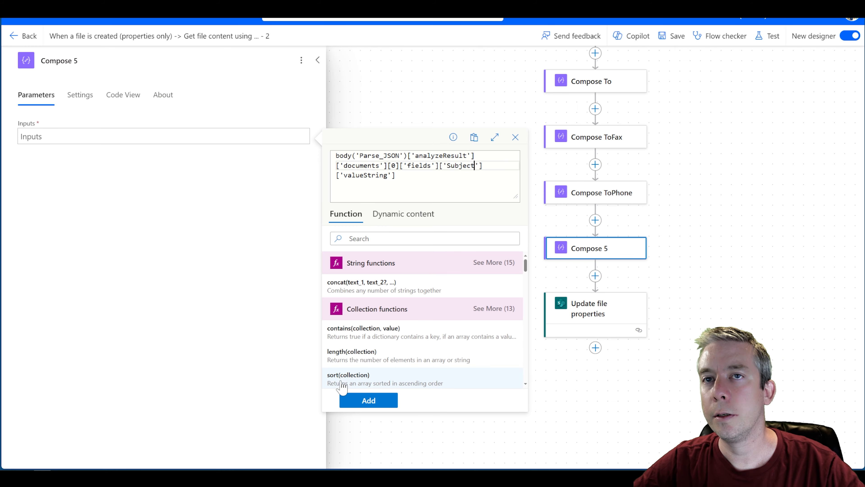
left_click(362, 400)
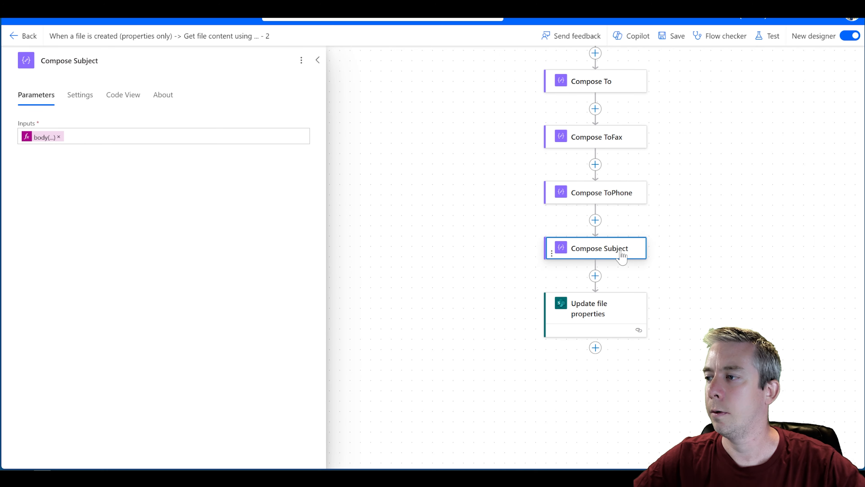
- Insert a Data Operation Compose action between Compose Subject and Update file properties
scroll(622, 253, "down", 2)
left_click(579, 231)
left_click(588, 210)
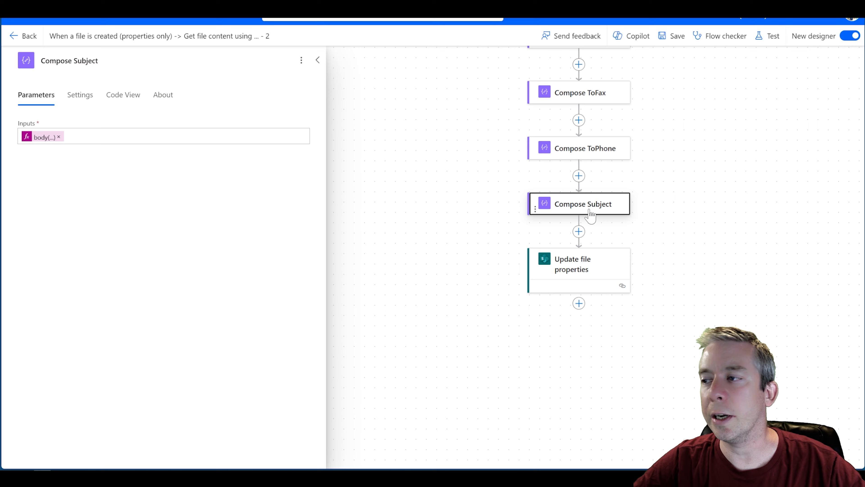
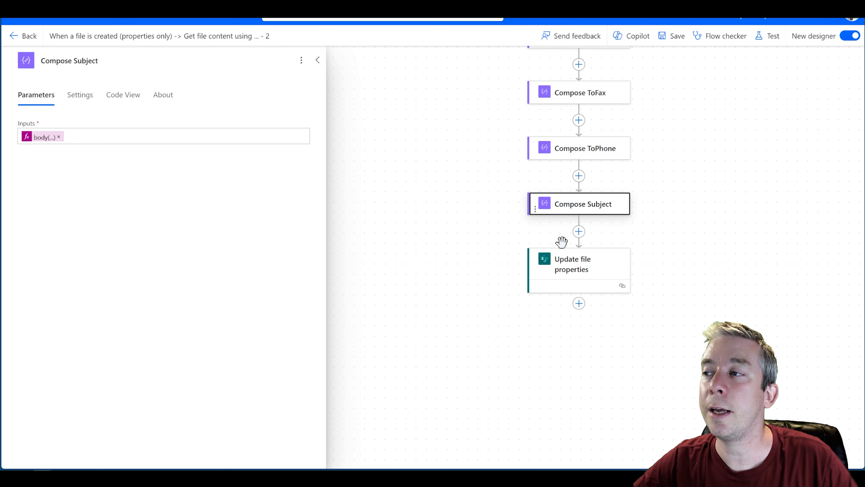
left_click(579, 231)
left_click(601, 226)
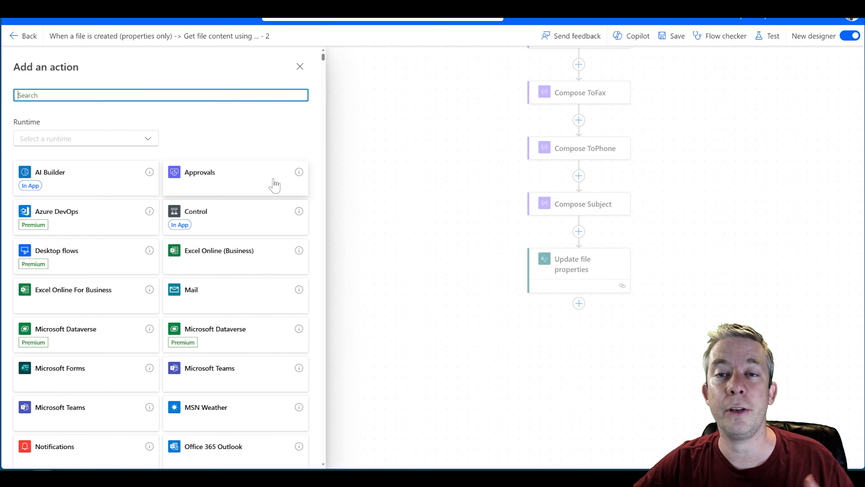
type("compose")
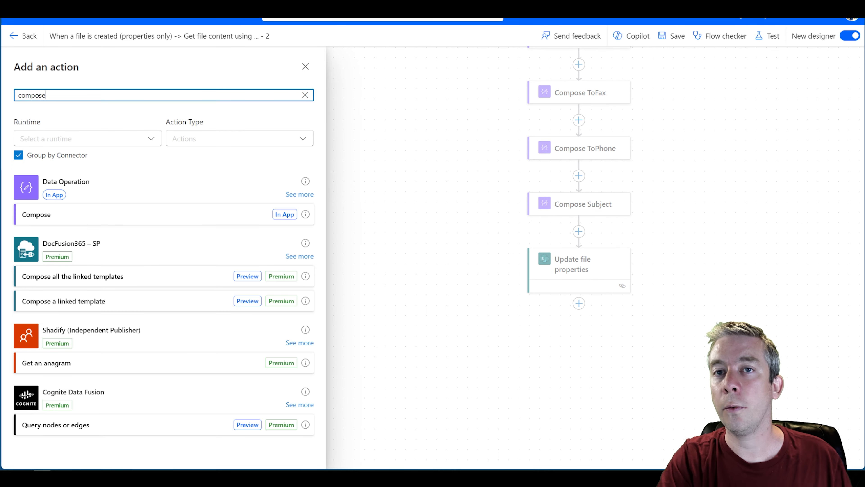
left_click(74, 222)
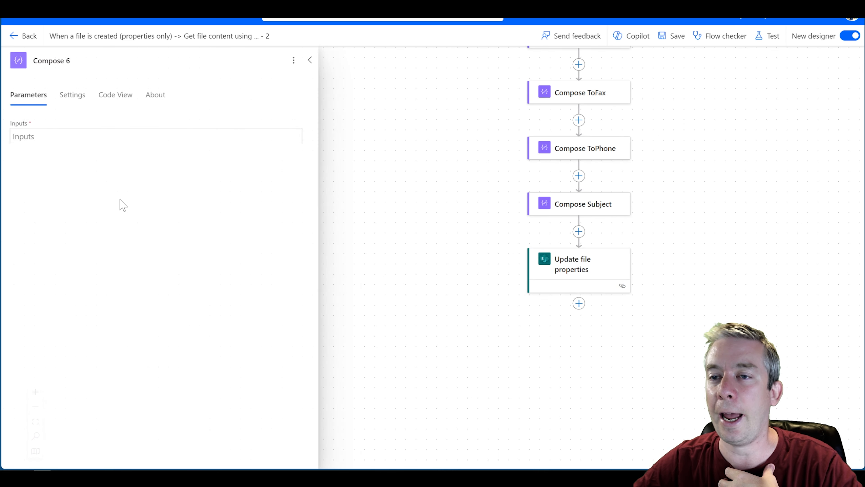
- Set the Compose 6 input to body('Parse_JSON')['analyzeResult']['documents'][0]['fields']['From']['valueString'] and rename the action as Compose From
left_click(238, 136)
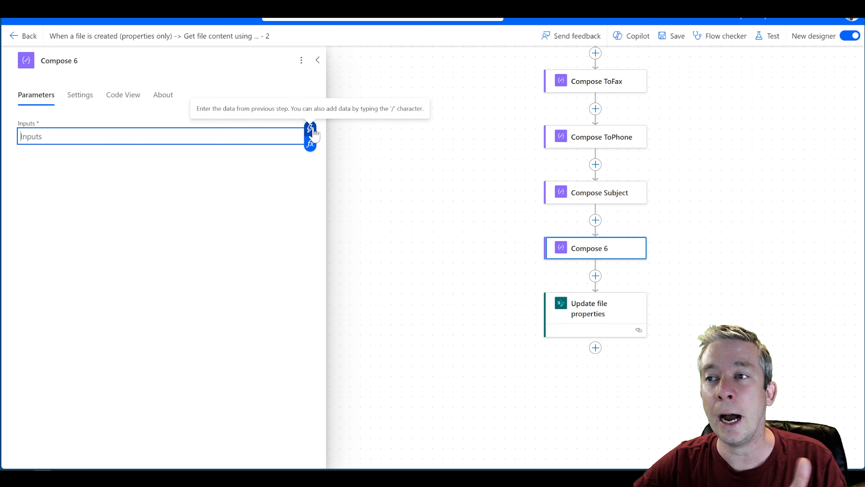
left_click(310, 144)
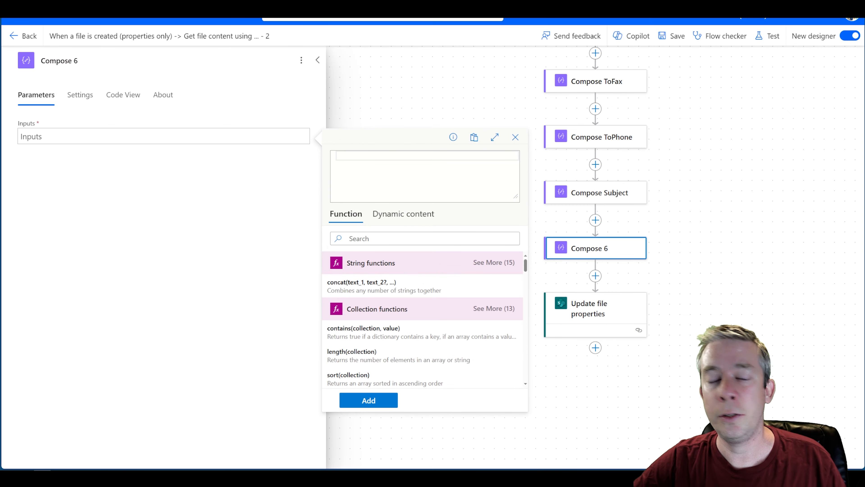
type("body('Parse_JSON')['analyzeResult']['documents'][0]['fields']['FromFax']['valueString']")
left_click_drag(475, 166, 459, 166)
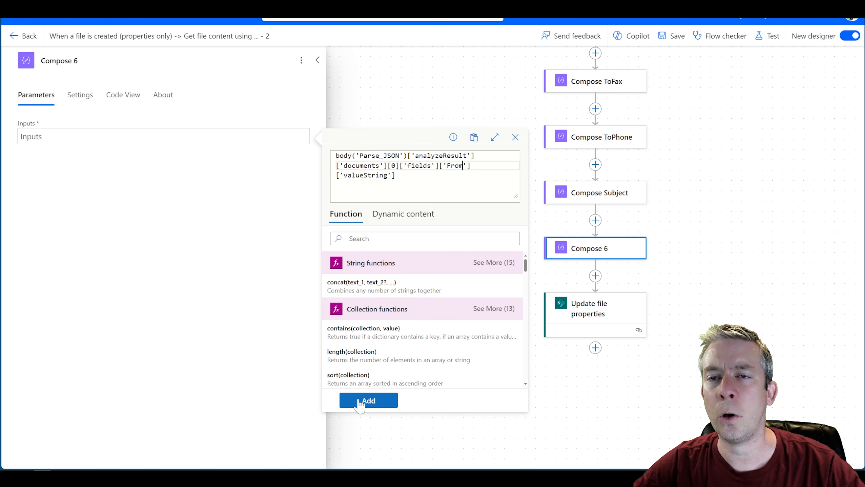
left_click(368, 401)
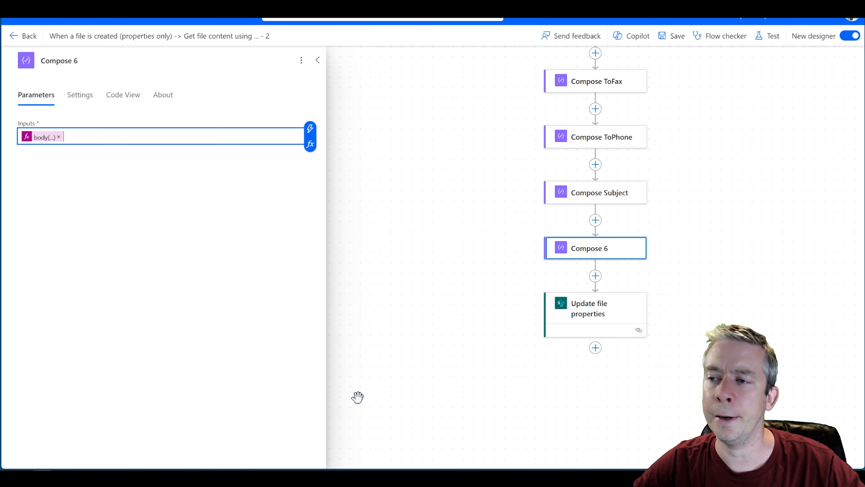
left_click(603, 248)
left_click(92, 61)
key("BackSpace")
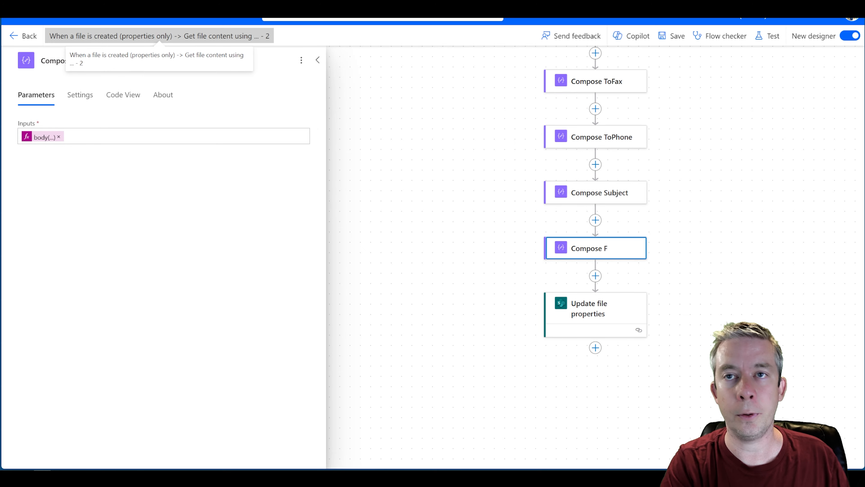
left_click(446, 201)
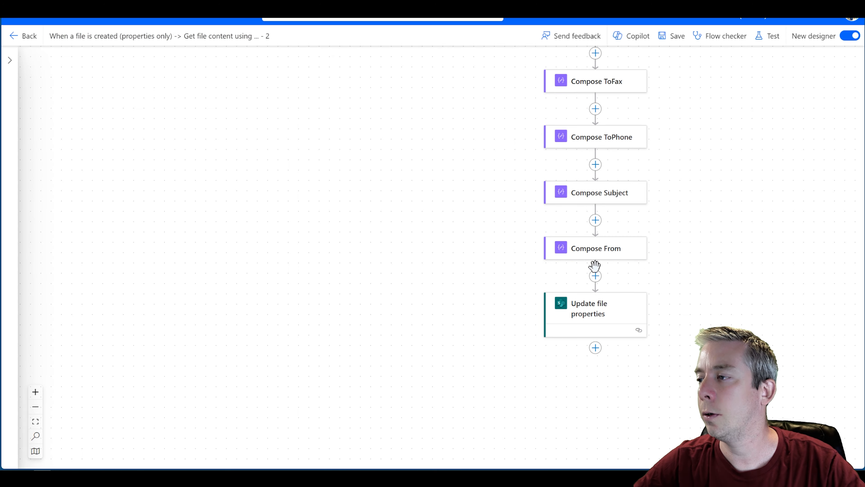
- Insert a Data Operation Compose action between Compose From and Update file properties
left_click(595, 275)
left_click(634, 269)
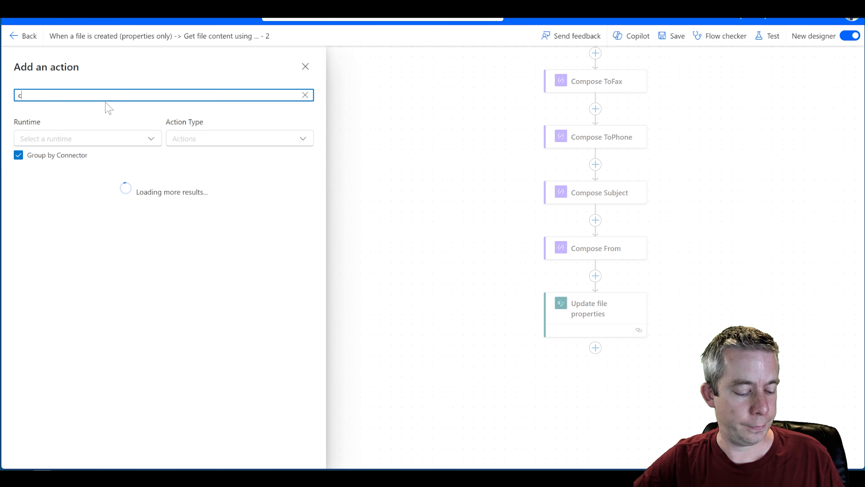
type("cop")
type("mp")
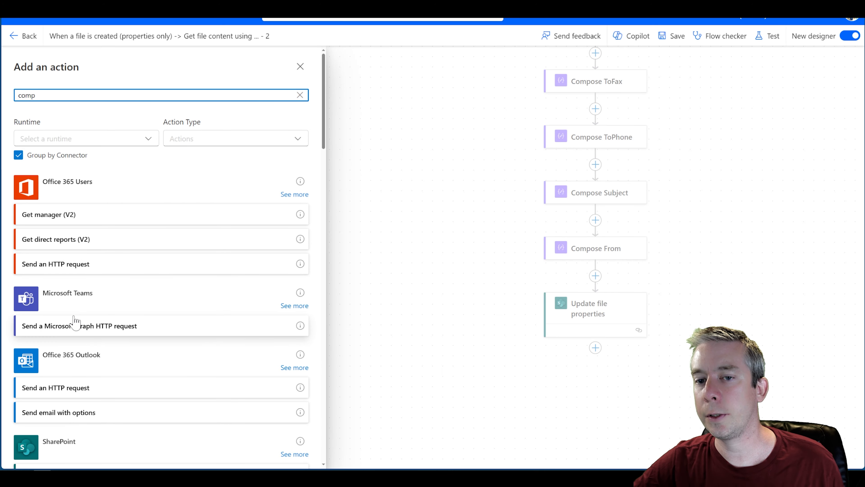
type("ose")
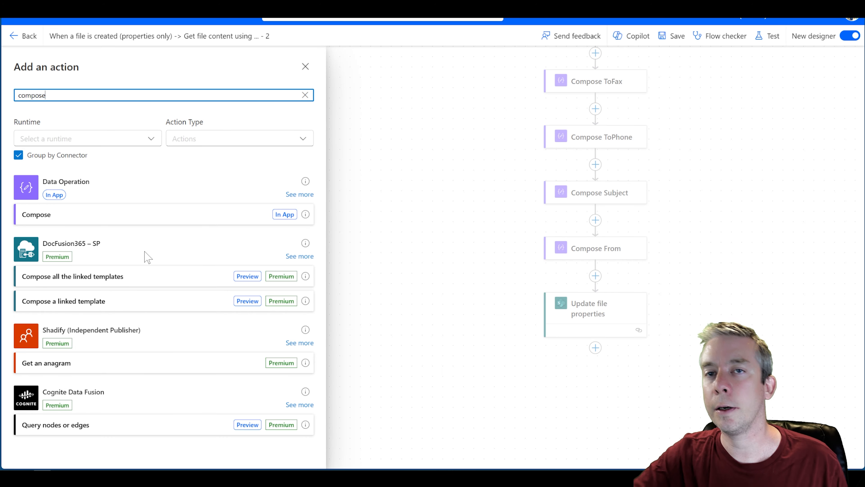
left_click(102, 220)
- Add the Compose action and set its input to body('Parse_JSON')['analyzeResult']['documents'][0]['fields']['FromPhone']['valueString']
left_click(241, 138)
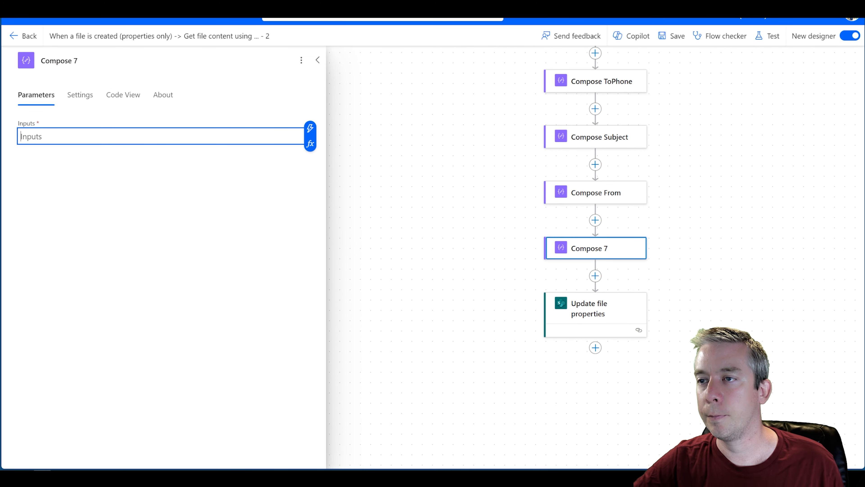
left_click(318, 147)
type("body('Parse_JSON')['analyzeResult']['documents'][0]['fields']['FromFax']['valueString']")
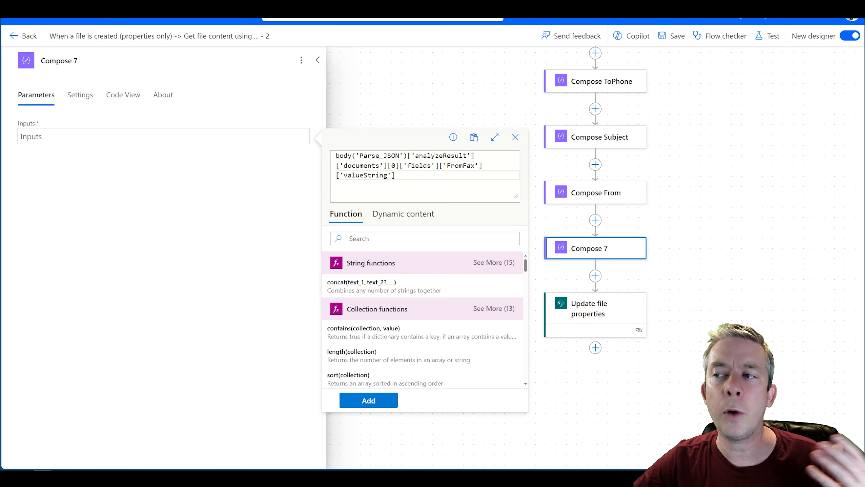
left_click_drag(474, 166, 463, 166)
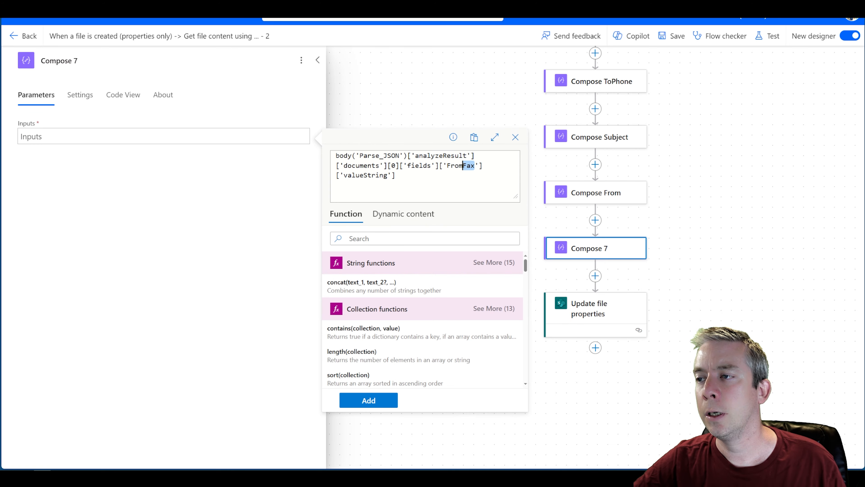
type("Phone")
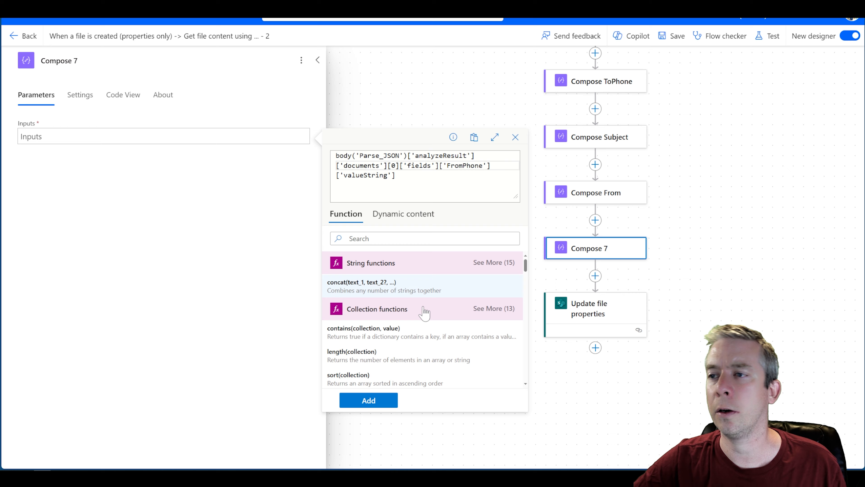
left_click(369, 400)
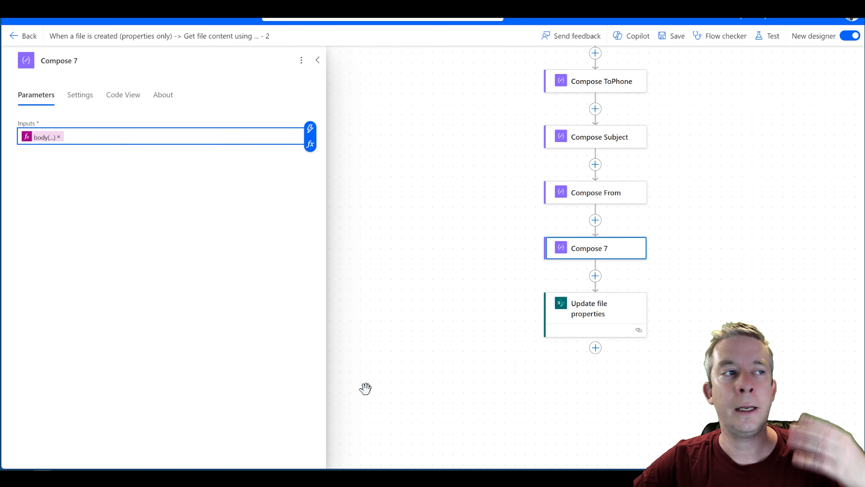
- Rename the Compose 7 action as Compose FromPhone
left_click(600, 251)
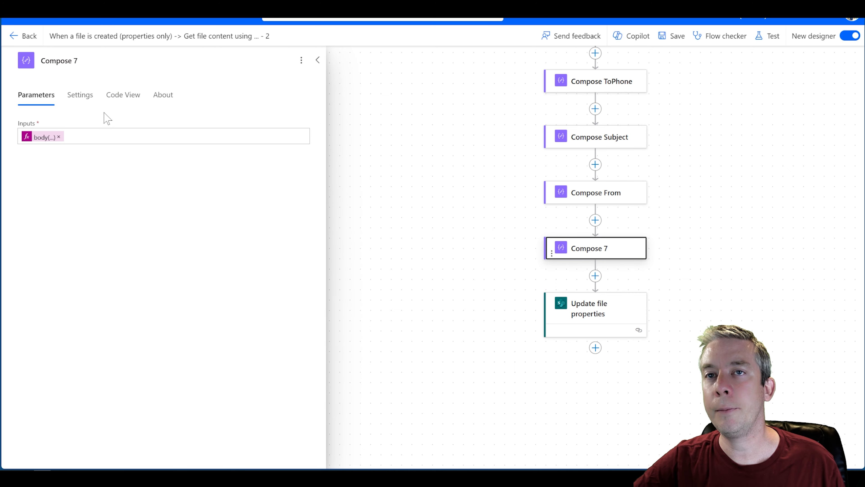
left_click(77, 61)
type("FromPhone")
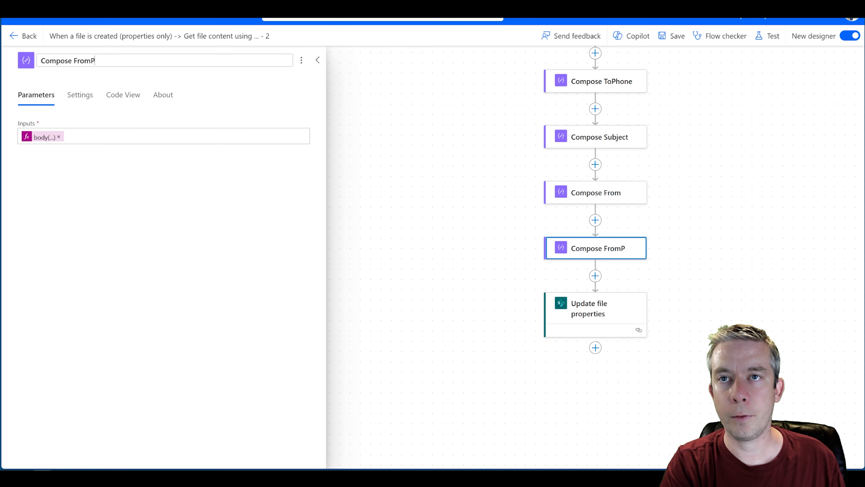
left_click(474, 267)
- Insert a Data Operation Compose action between Compose FromPhone and Update file properties
left_click(595, 277)
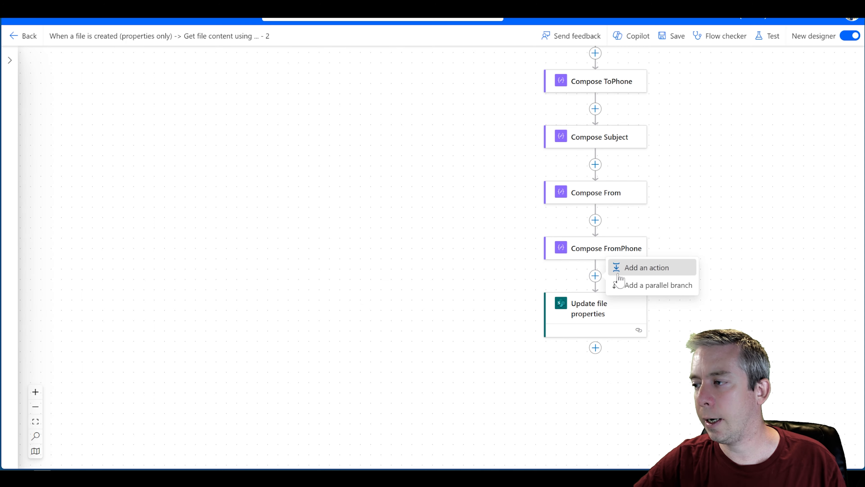
left_click(627, 267)
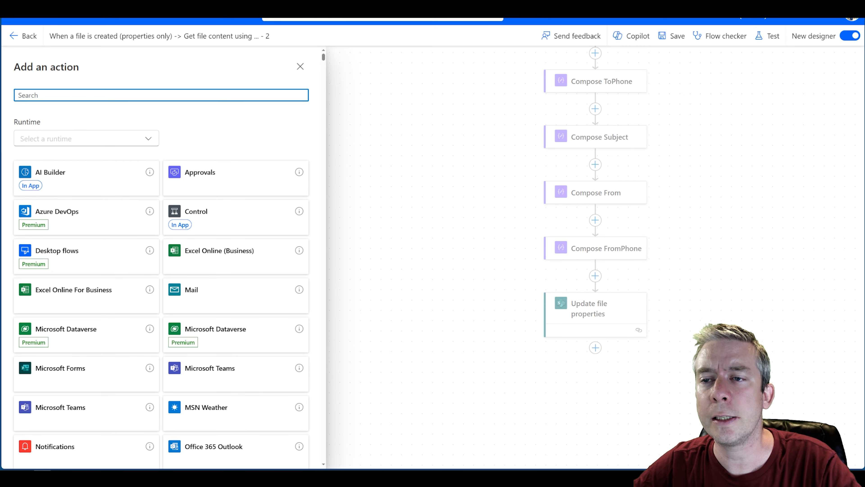
type("compose")
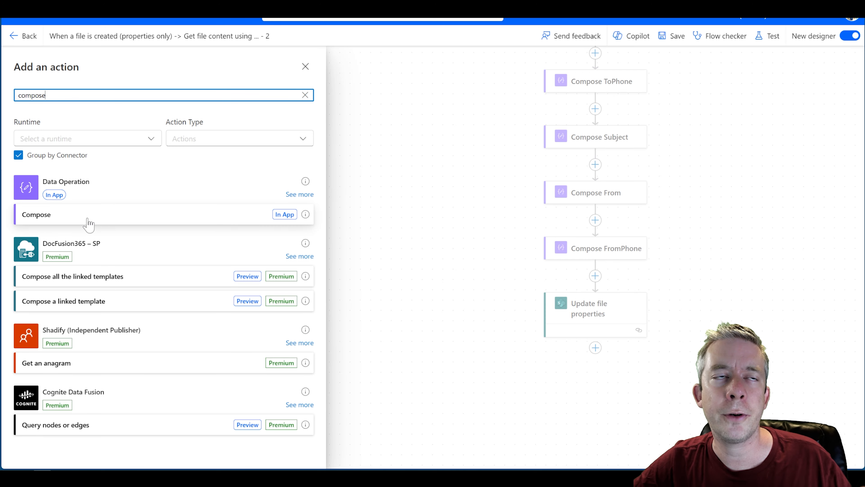
left_click(68, 218)
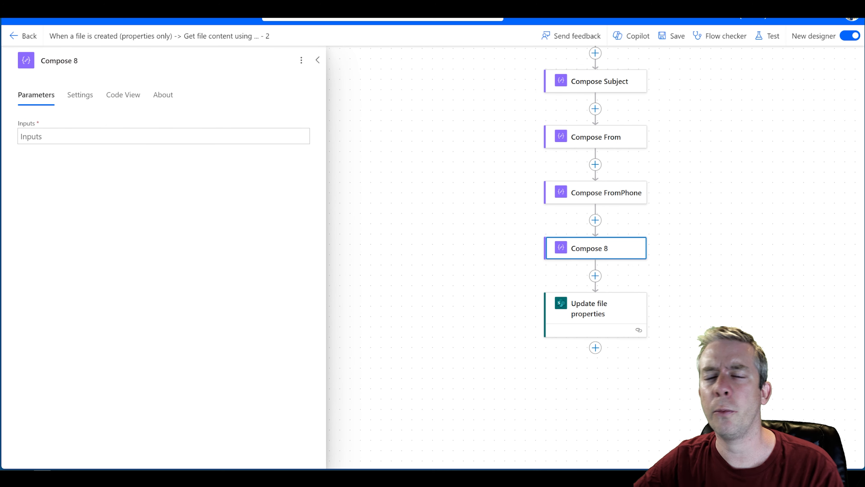
- Switch to the JSON in Notepad and search for "date" to check which value key the Date field under documents uses
left_click(62, 463)
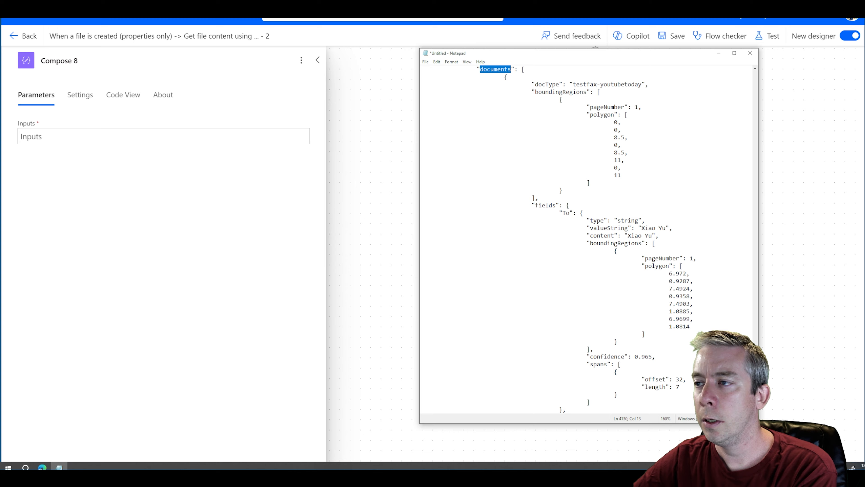
key("ctrl+f")
type("date")
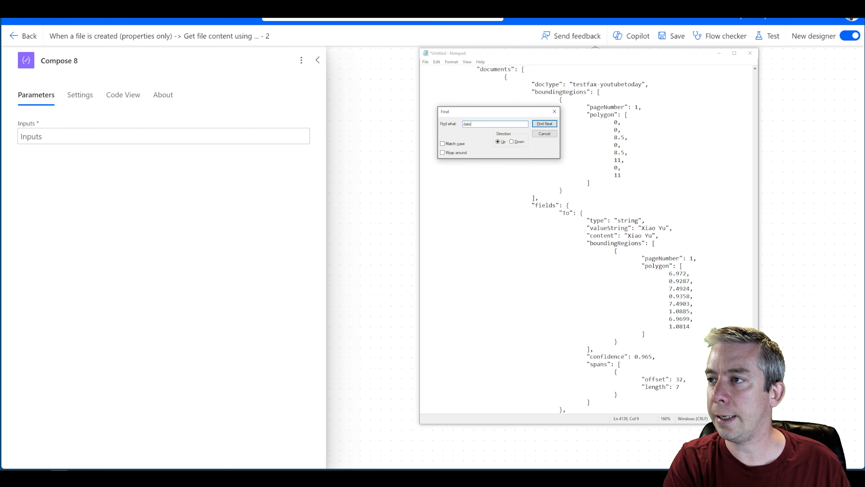
key("Return")
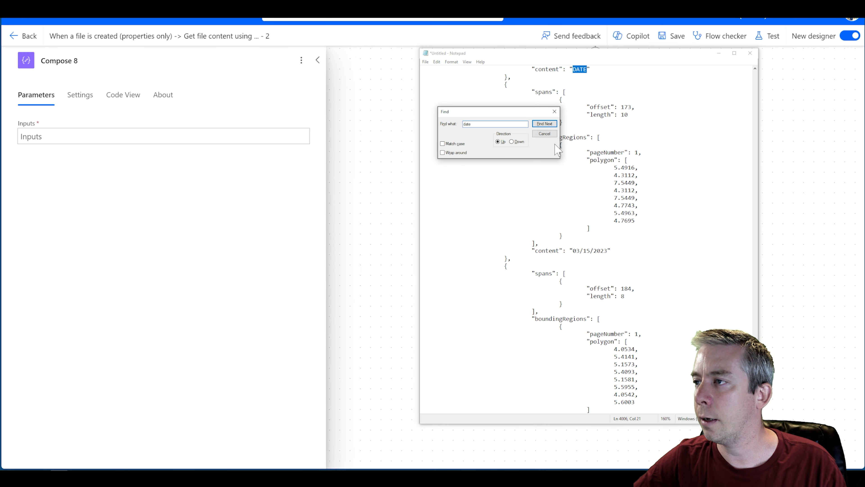
left_click(511, 142)
left_click(545, 123)
scroll(586, 238, "down", 8)
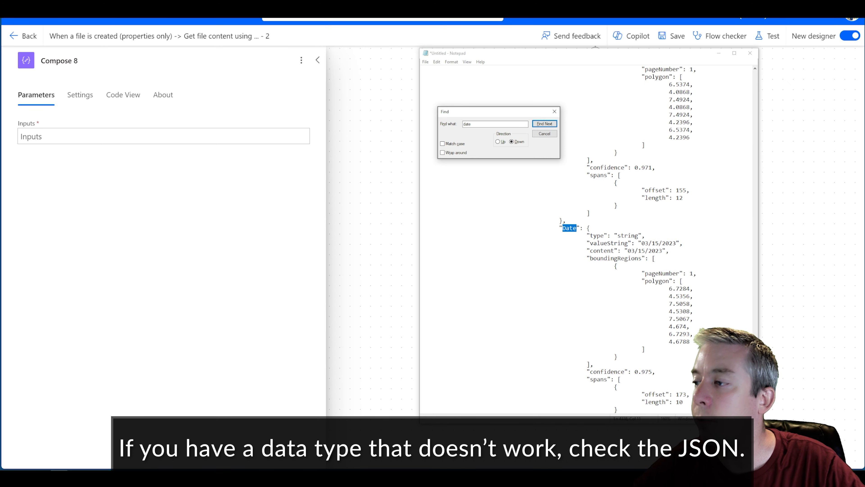
left_click_drag(590, 243, 617, 243)
scroll(586, 239, "down", 2)
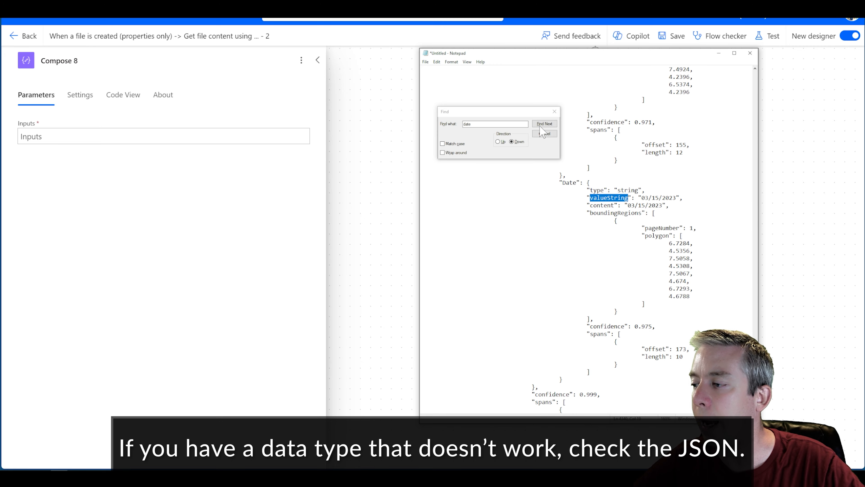
left_click(554, 112)
left_click(719, 54)
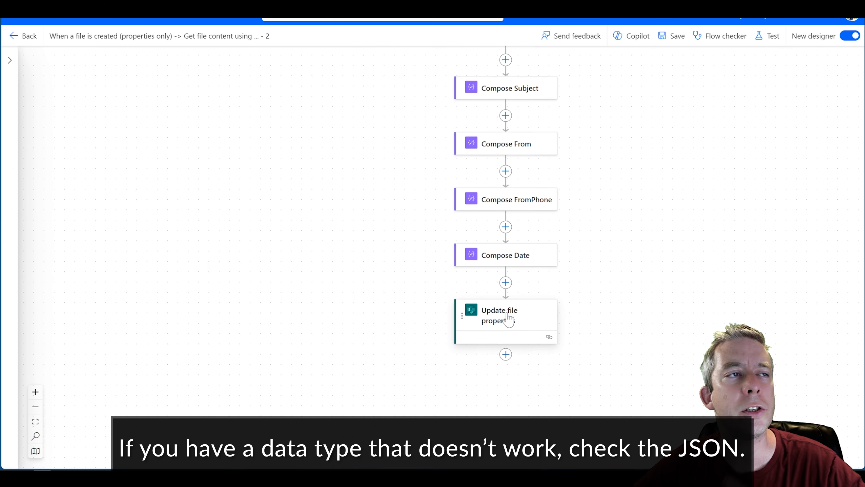
- Open the Update file properties action and fill its ToFax property with the Compose ToFax outputs
left_click(508, 320)
scroll(293, 259, "down", 5)
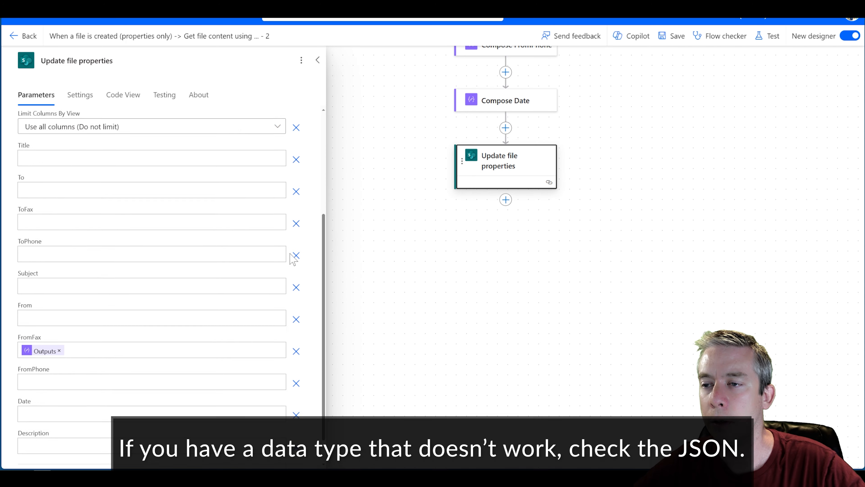
scroll(170, 238, "down", 2)
left_click(235, 192)
left_click(286, 183)
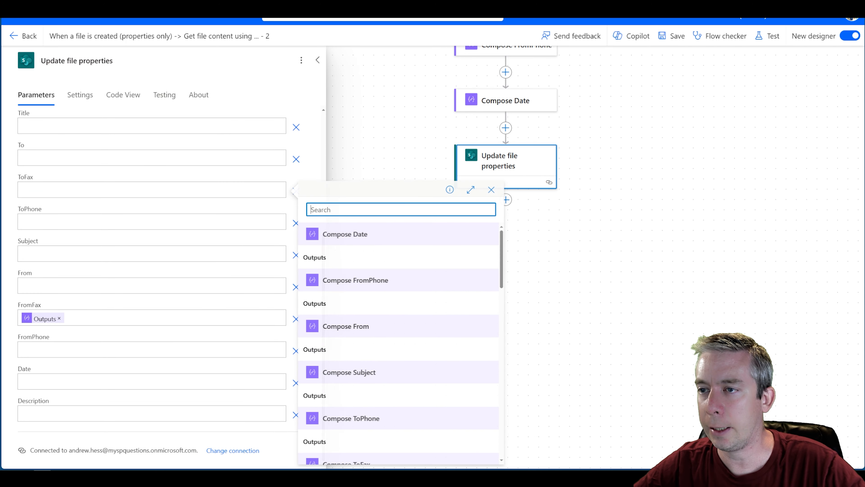
scroll(368, 322, "down", 2)
scroll(345, 375, "down", 2)
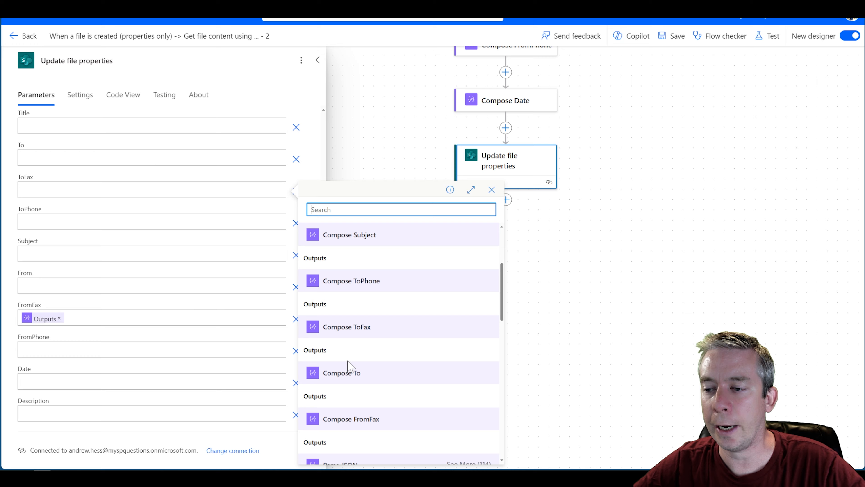
left_click(345, 354)
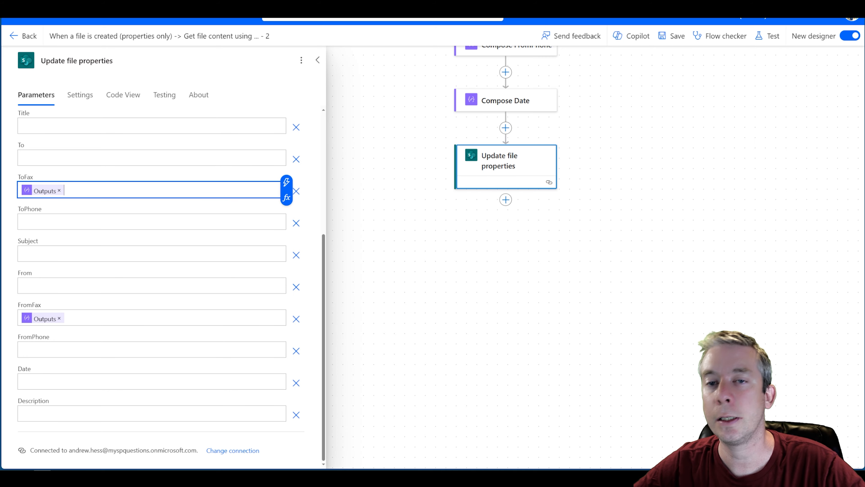
- Fill the ToPhone property of Update file properties with the Compose ToPhone outputs
left_click(278, 221)
left_click(287, 218)
scroll(375, 357, "down", 2)
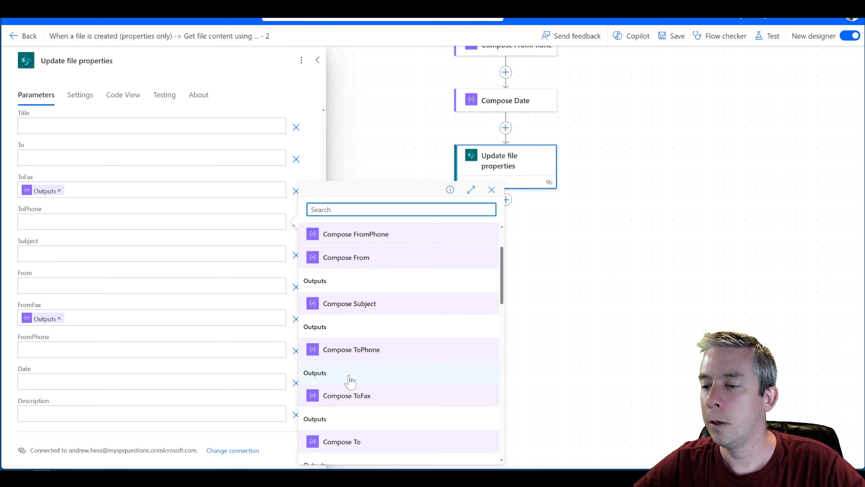
left_click(348, 379)
- Fill the Subject property with the Compose Subject outputs and the From property with the Compose From outputs
left_click(54, 254)
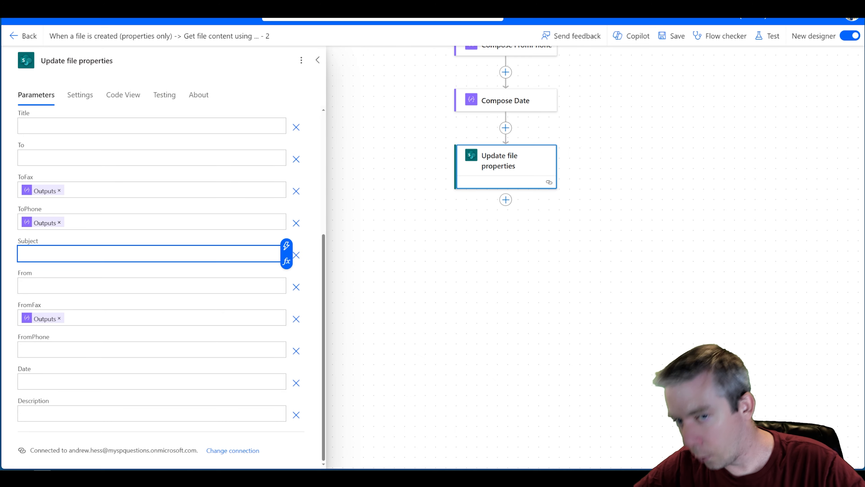
left_click(286, 246)
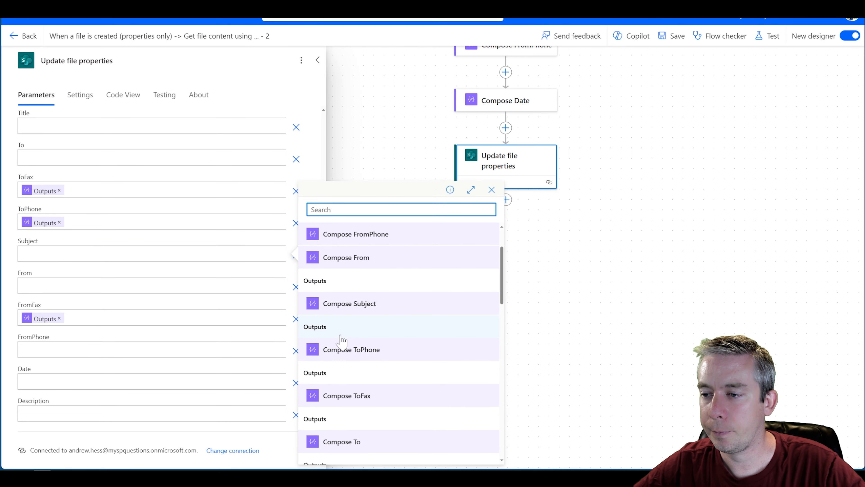
left_click(338, 328)
left_click(281, 286)
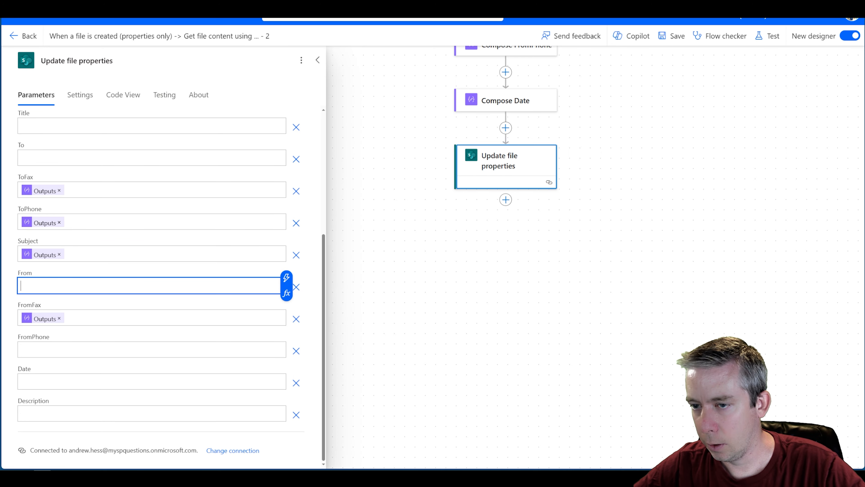
left_click(289, 286)
left_click(373, 338)
left_click(225, 347)
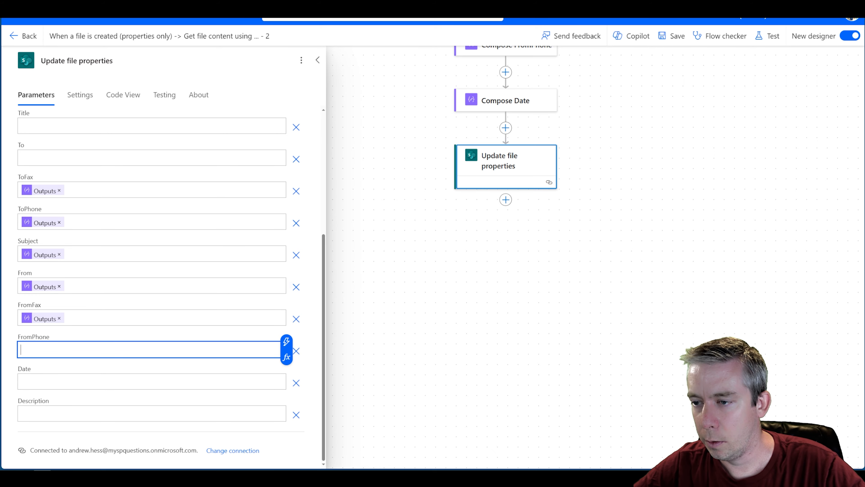
left_click(296, 351)
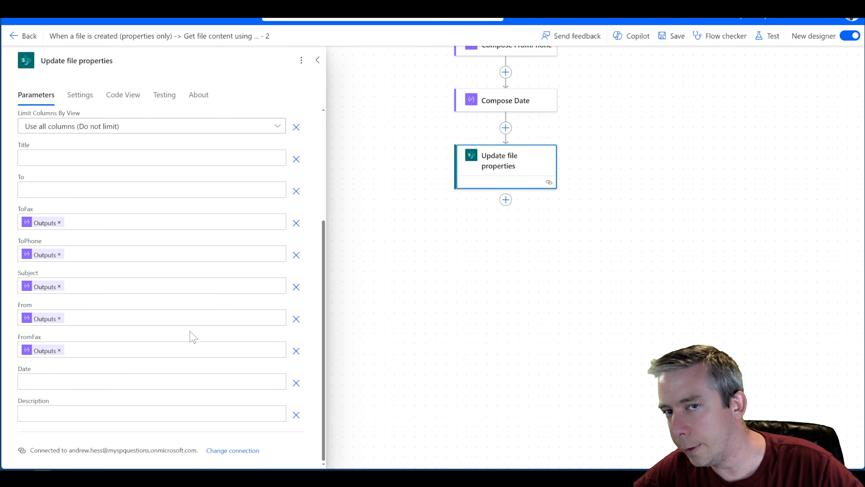
scroll(171, 272, "up", 5)
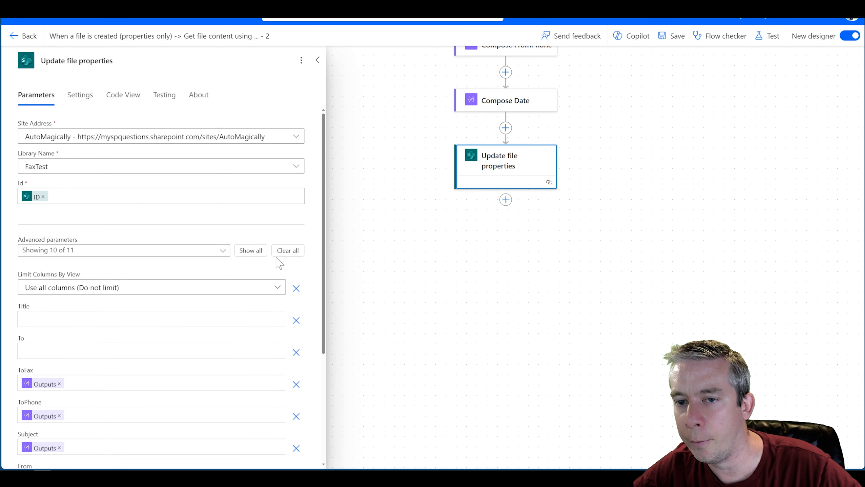
left_click(251, 251)
scroll(241, 286, "down", 5)
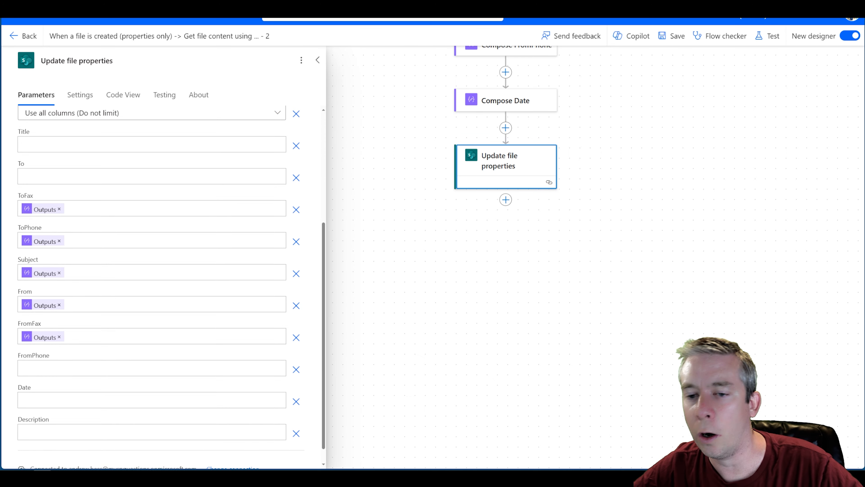
scroll(151, 286, "down", 1)
left_click(259, 350)
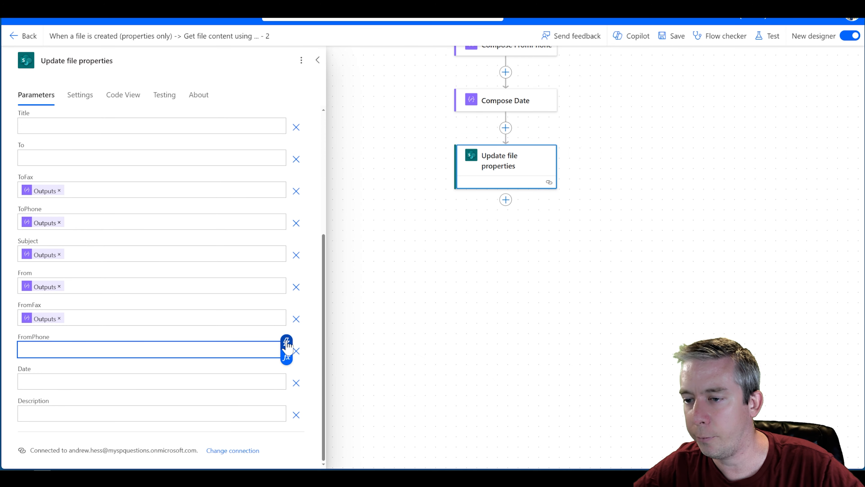
left_click(287, 349)
scroll(341, 341, "down", 3)
scroll(340, 341, "down", 2)
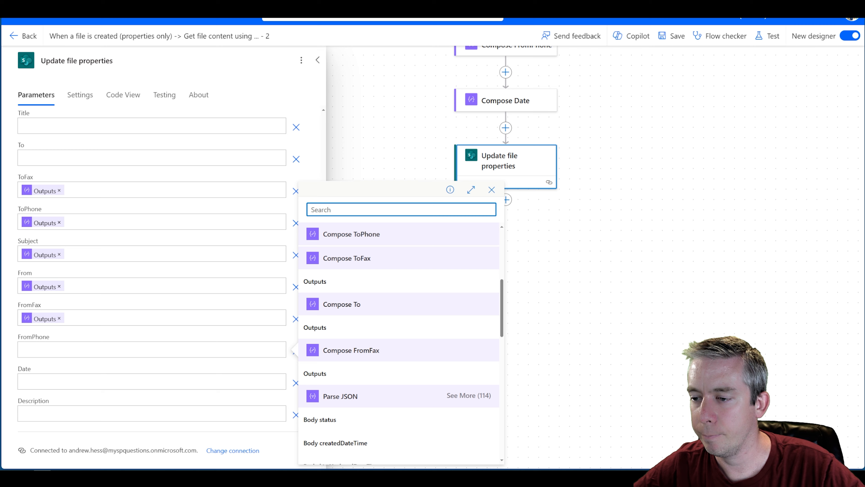
scroll(337, 306, "up", 4)
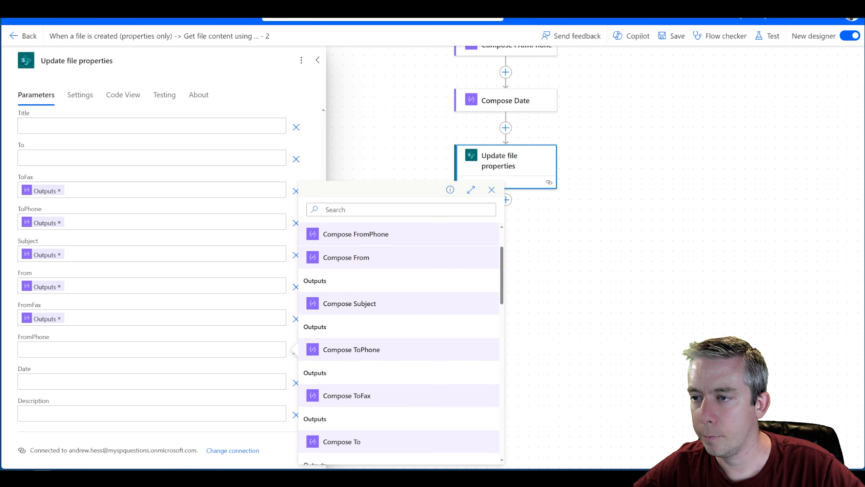
left_click(246, 236)
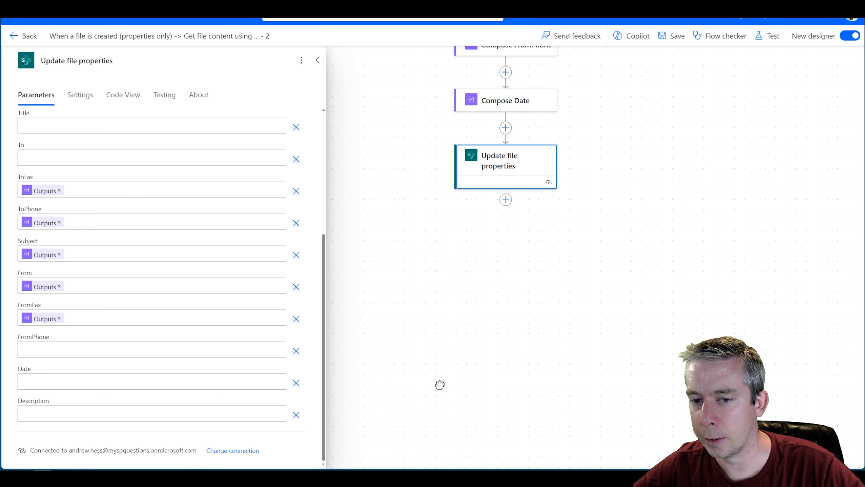
- Fill the FromPhone property of Update file properties with the Compose FromPhone outputs
left_click(232, 350)
left_click(288, 341)
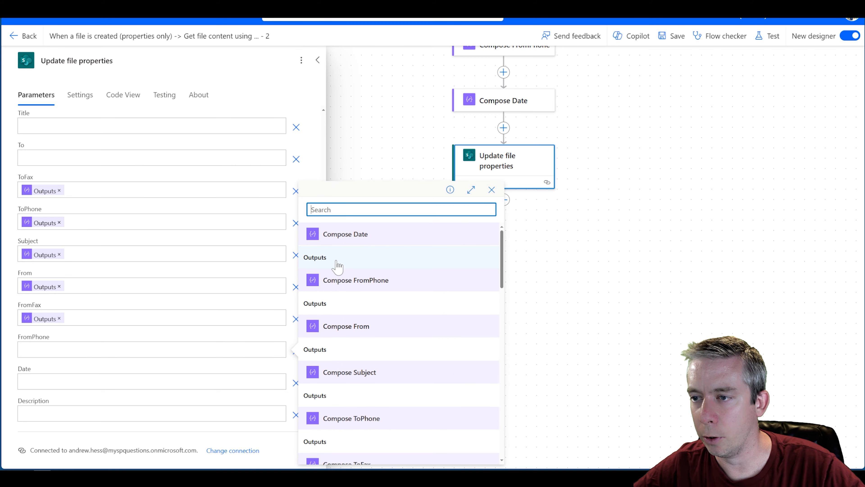
scroll(361, 319, "down", 1)
left_click(332, 270)
- Fill the Date property of Update file properties with the Compose Date outputs
left_click(269, 381)
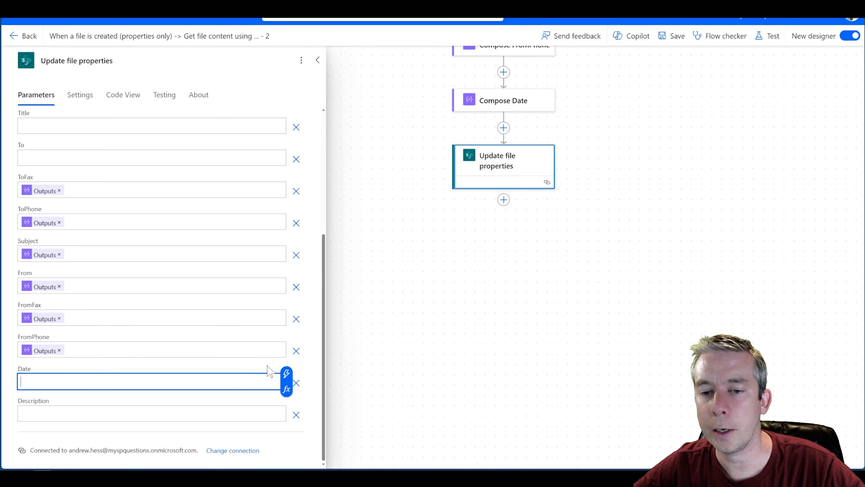
left_click(288, 369)
scroll(343, 341, "down", 6)
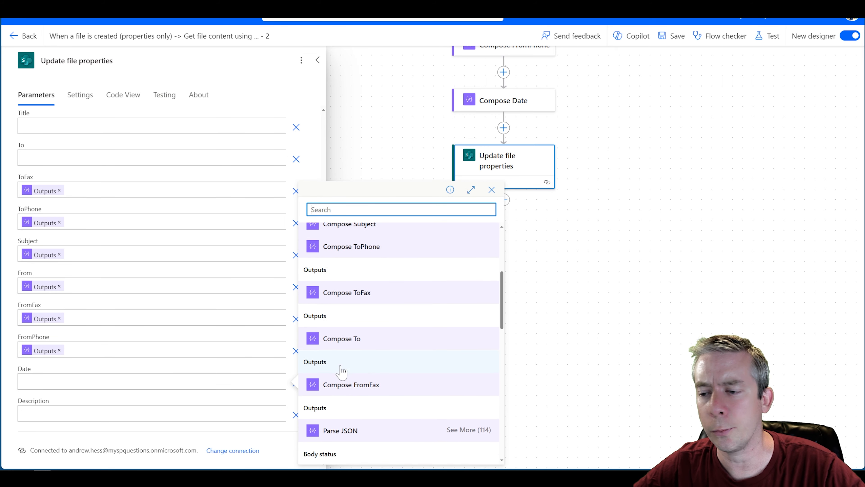
scroll(333, 341, "up", 6)
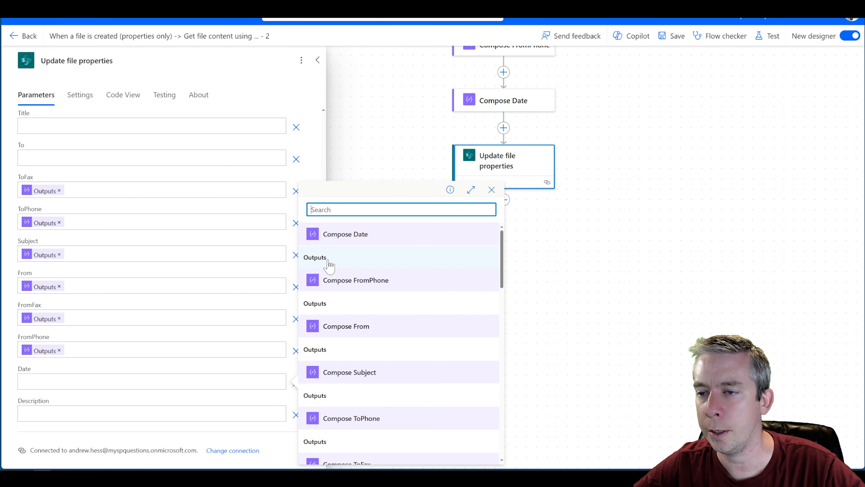
left_click(312, 255)
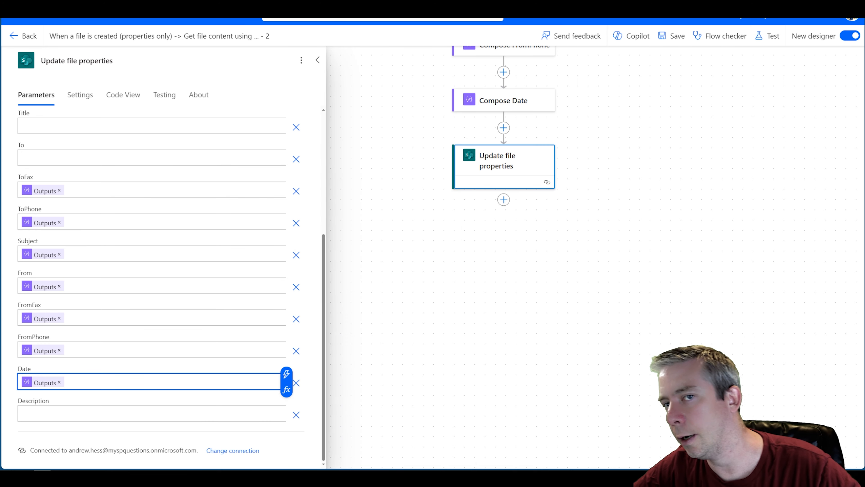
- Fill the To property of Update file properties with the Compose To outputs
left_click(238, 158)
left_click(287, 151)
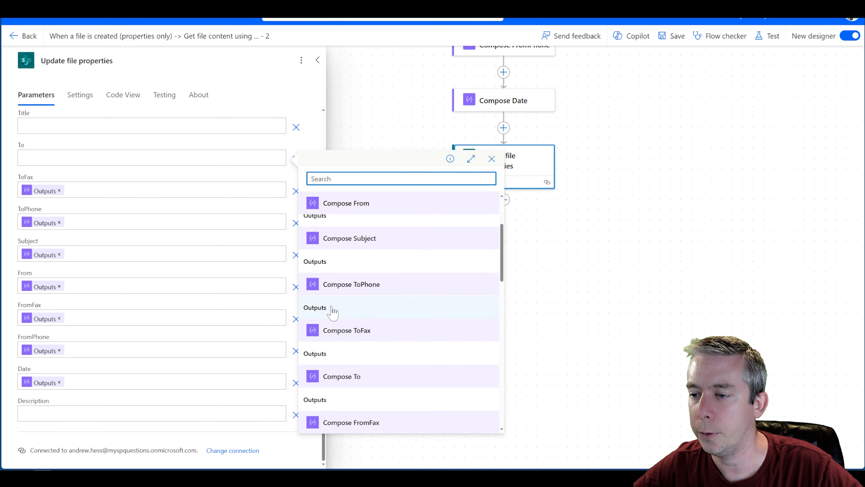
scroll(332, 310, "down", 2)
left_click(315, 334)
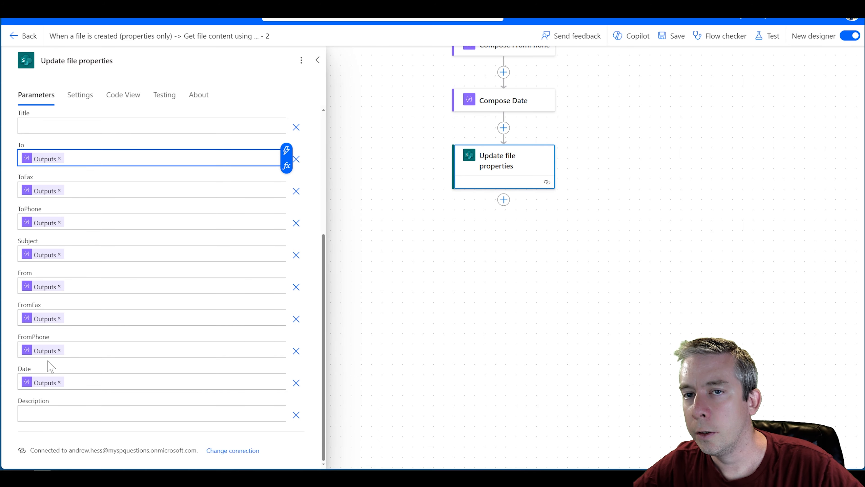
- Review the action chain back up to the trigger and save the flow
left_click(442, 267)
scroll(442, 267, "up", 10)
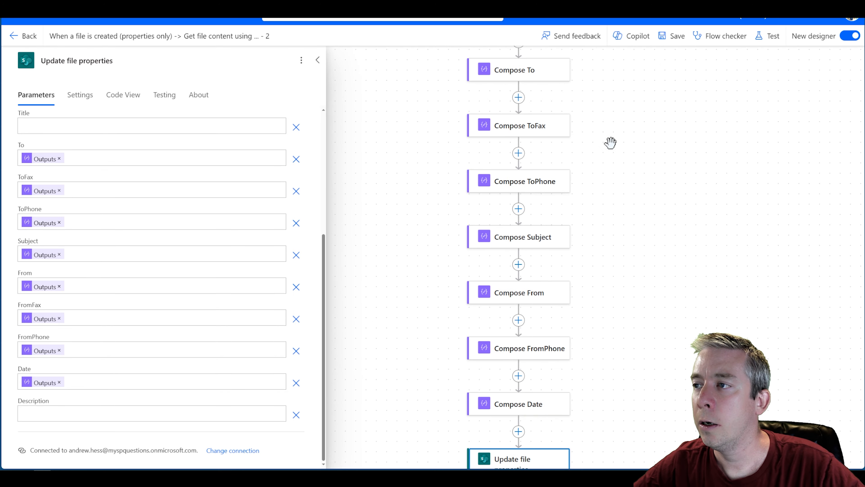
scroll(610, 123, "up", 5)
scroll(558, 143, "up", 5)
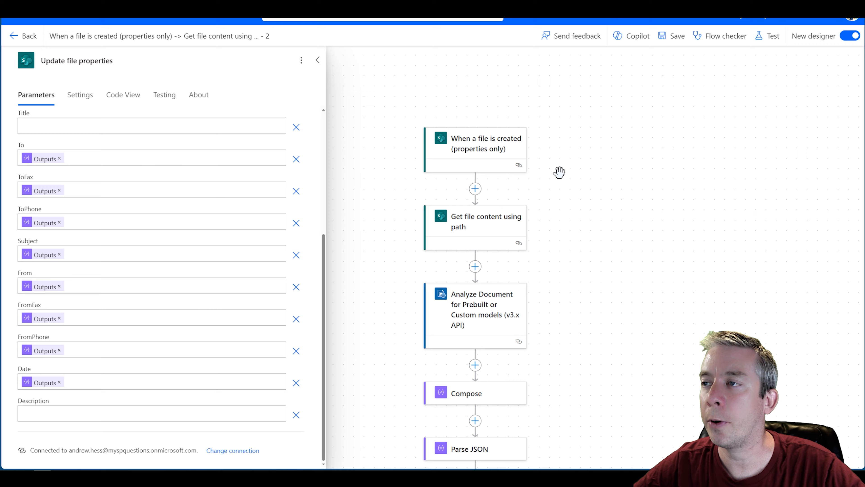
left_click(673, 36)
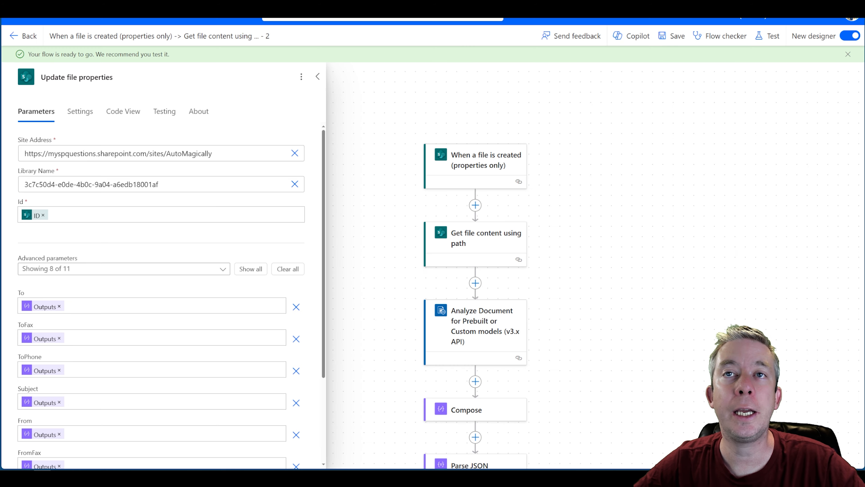
- Test the flow automatically with the most recent successful trigger and follow the run down to Update file properties
left_click(765, 40)
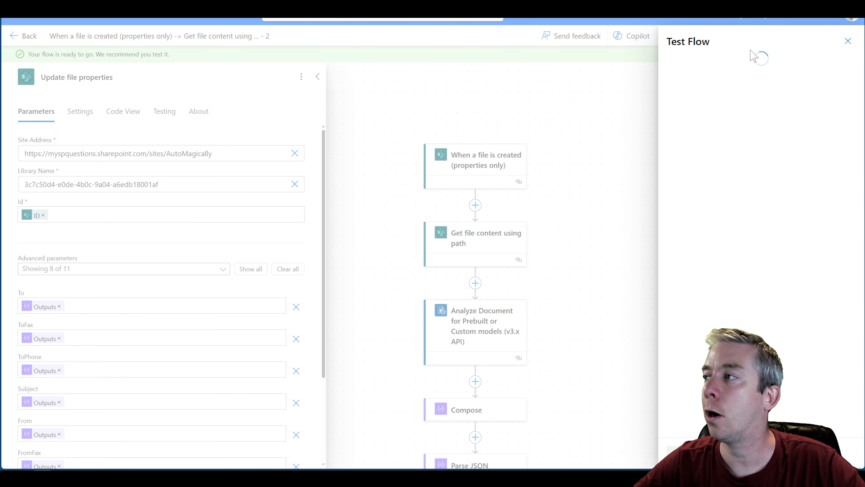
left_click(688, 97)
left_click(702, 122)
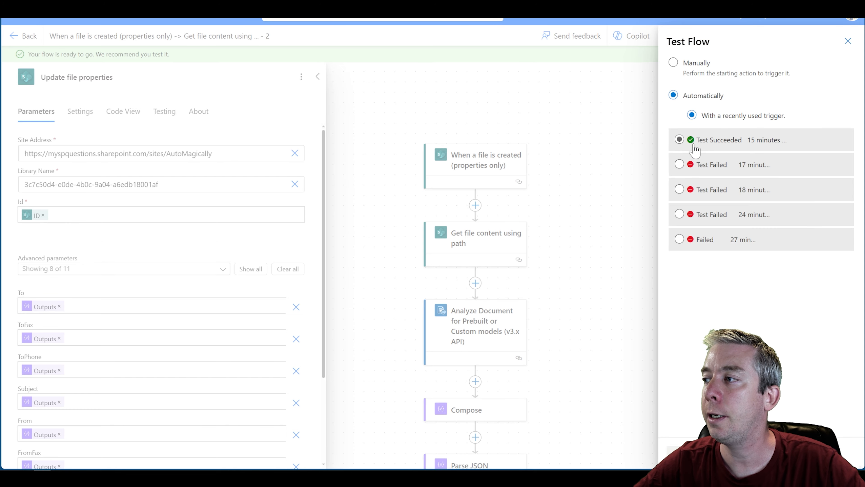
left_click(405, 289)
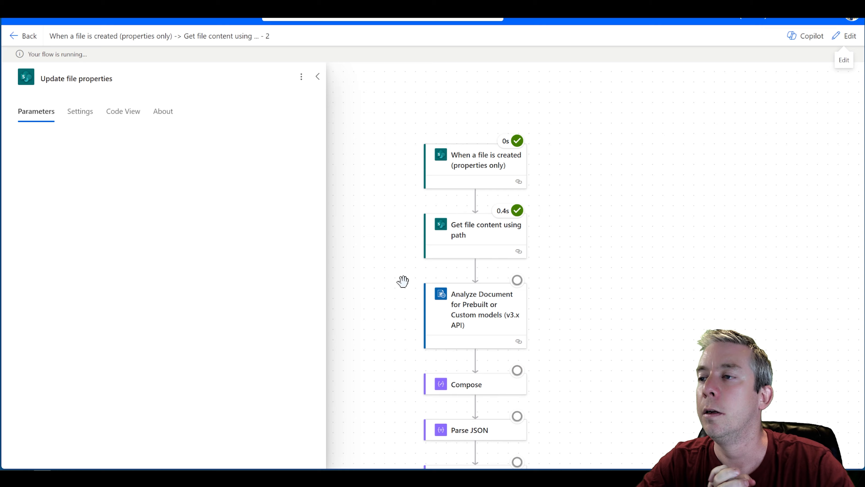
scroll(659, 226, "down", 3)
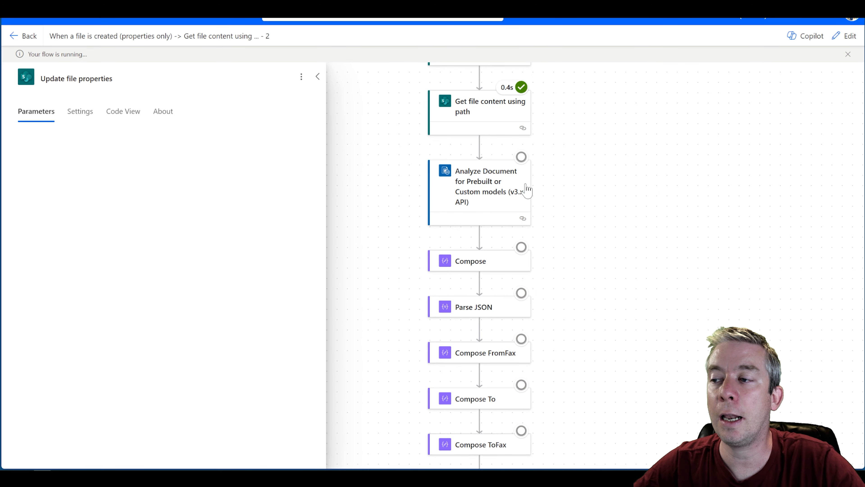
scroll(598, 273, "down", 4)
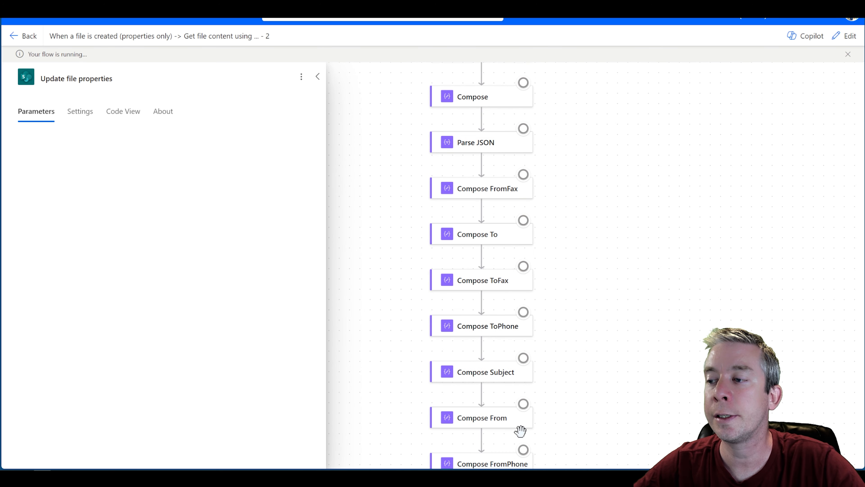
scroll(626, 225, "down", 7)
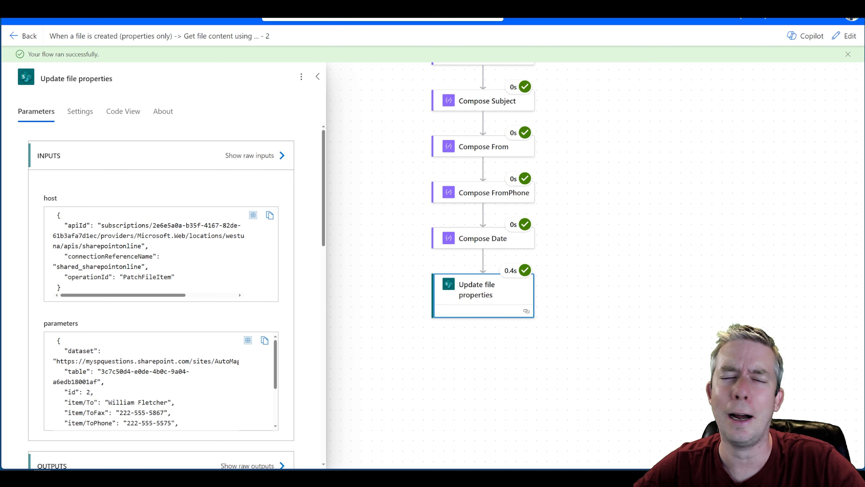
- Switch to the SharePoint FaxTest library, refresh it, and check the filled columns from To through Date for Aiden_FAX.pdf
left_click(392, 8)
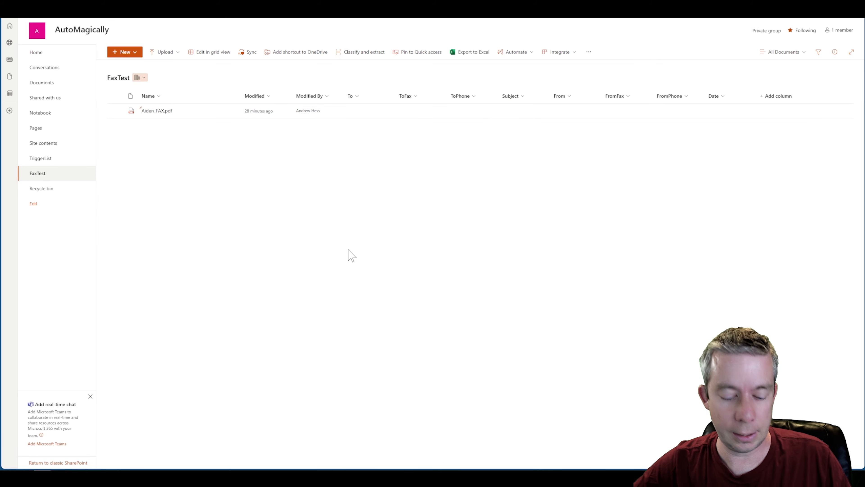
key("ctrl+plus")
key("ctrl+plus")
key("F5")
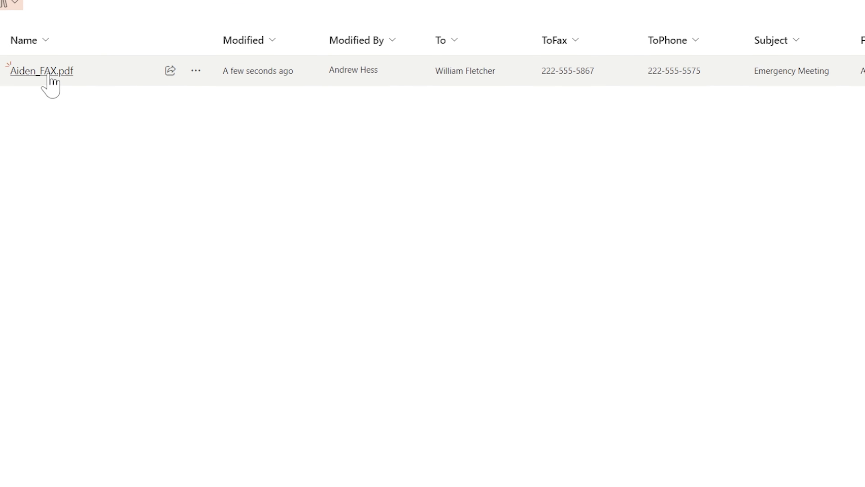
scroll(433, 62, "right", 6)
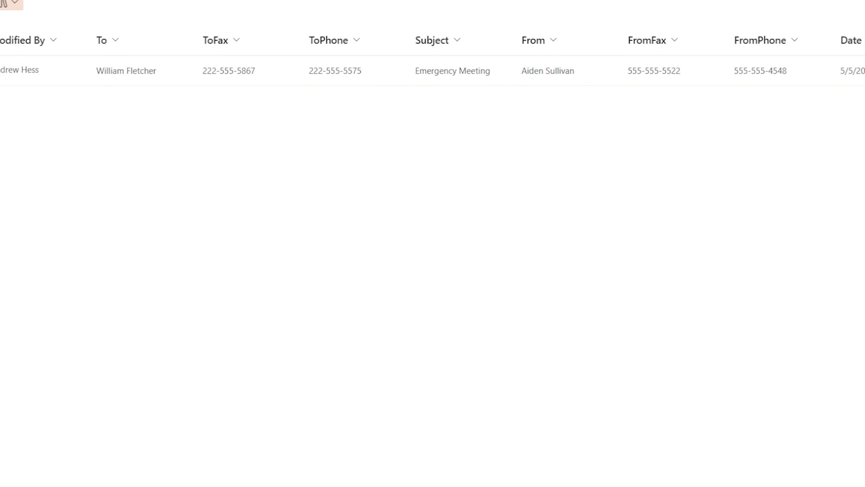
scroll(433, 63, "left", 6)
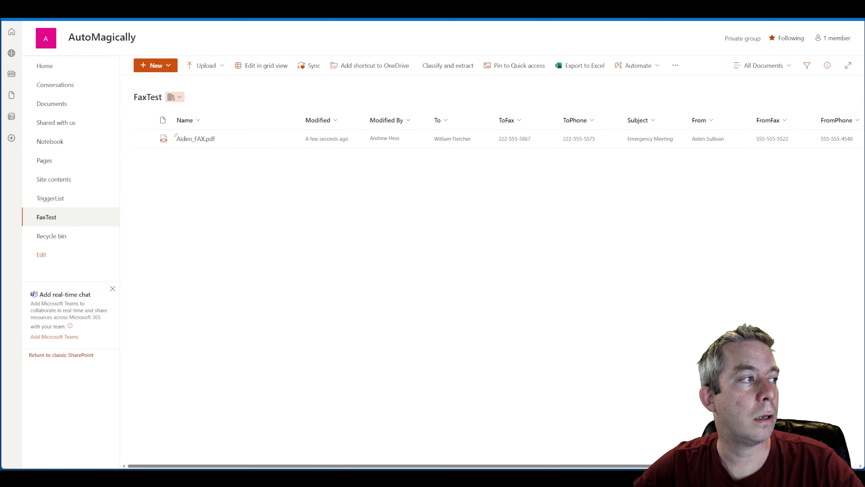
- Return to the flow run and inspect the inputs of the Analyze Document for Prebuilt or Custom models (v3.x API) action
left_click_drag(290, 206, 312, 242)
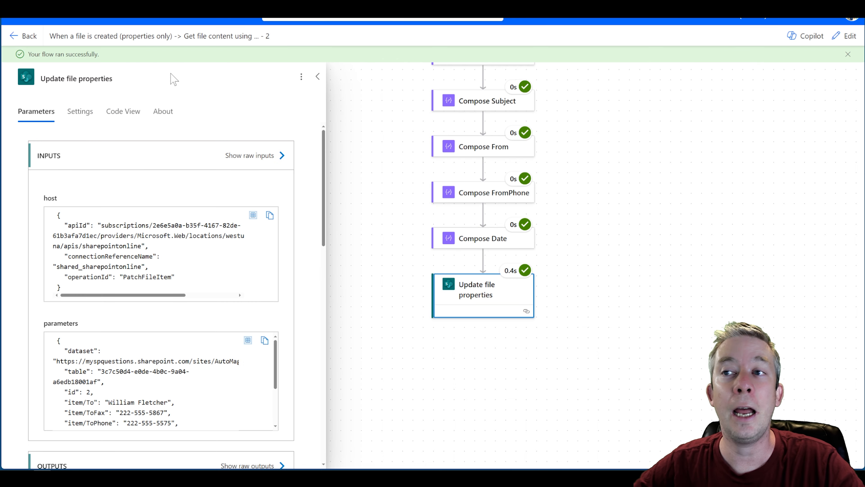
scroll(382, 166, "up", 10)
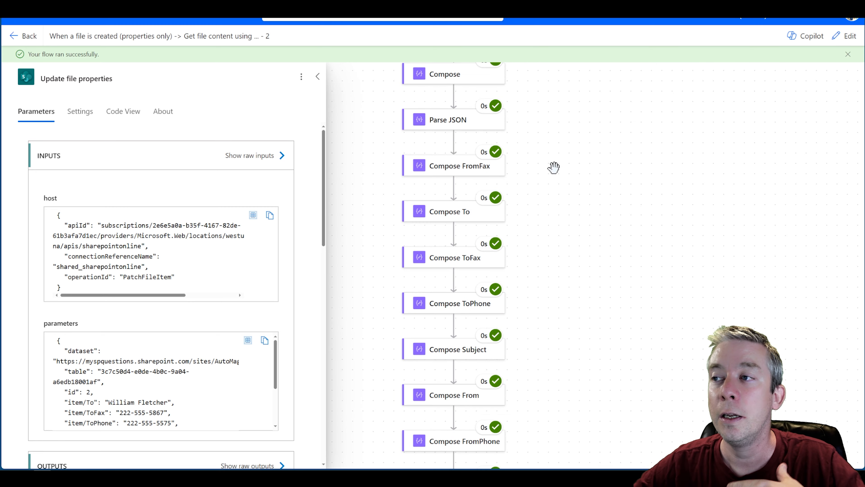
left_click_drag(539, 226, 545, 262)
left_click(457, 191)
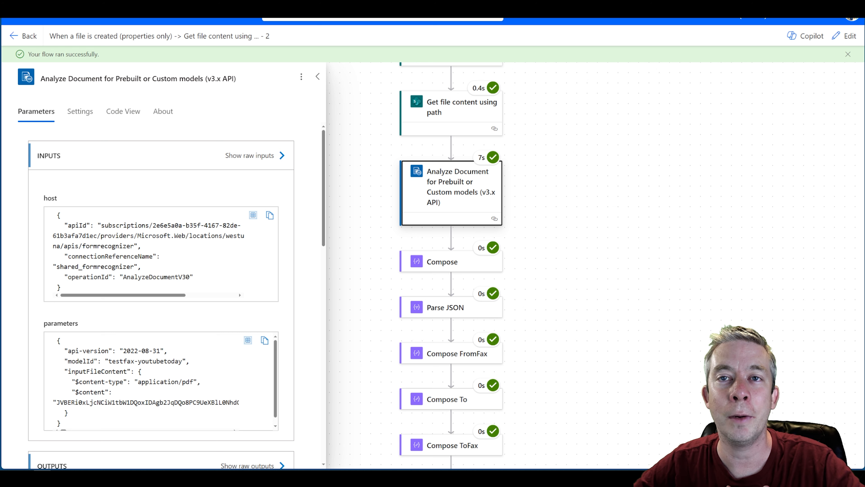
- Open the flow for editing and browse the Form Recognizer actions found by searching operations for "form recognizer"
left_click(847, 35)
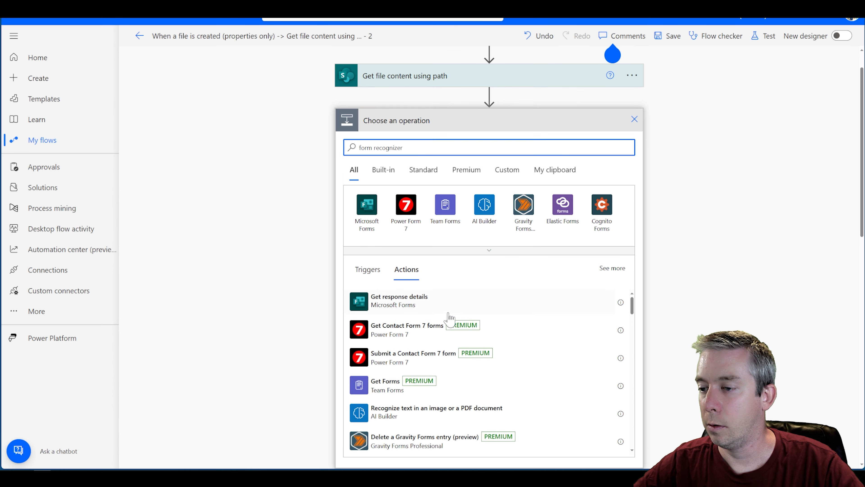
scroll(392, 341, "down", 1)
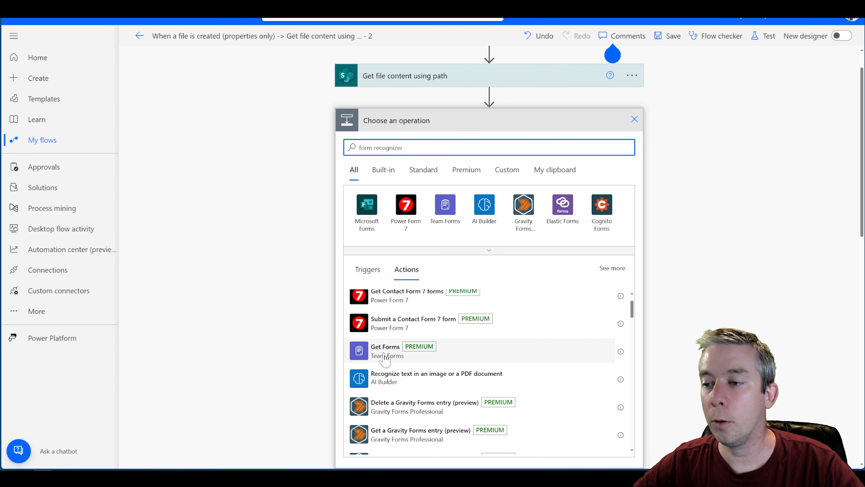
scroll(373, 370, "down", 3)
scroll(392, 358, "down", 3)
scroll(402, 254, "down", 5)
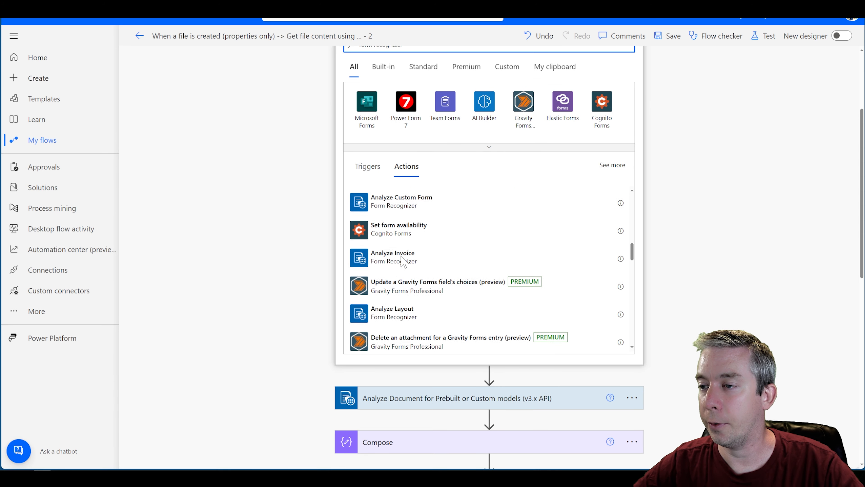
scroll(405, 238, "up", 2)
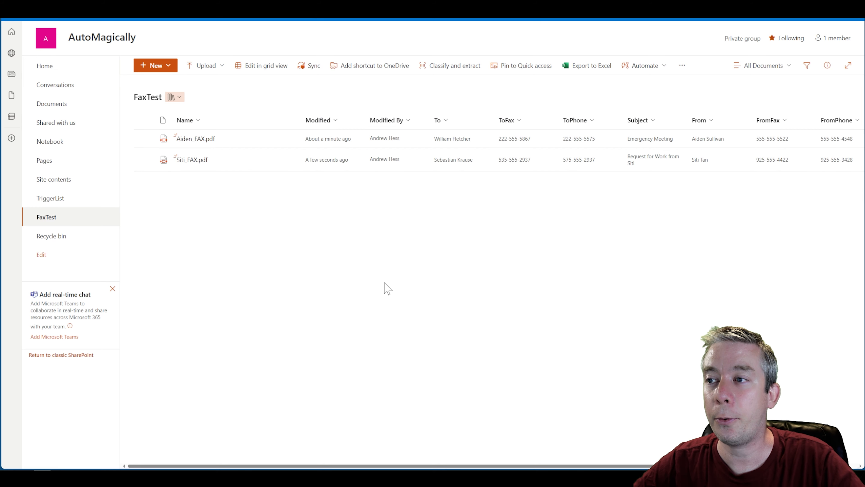
- Compare the Siti_FAX.pdf preview with its column values in the FaxTest library, and close the preview
left_click_drag(368, 466, 237, 426)
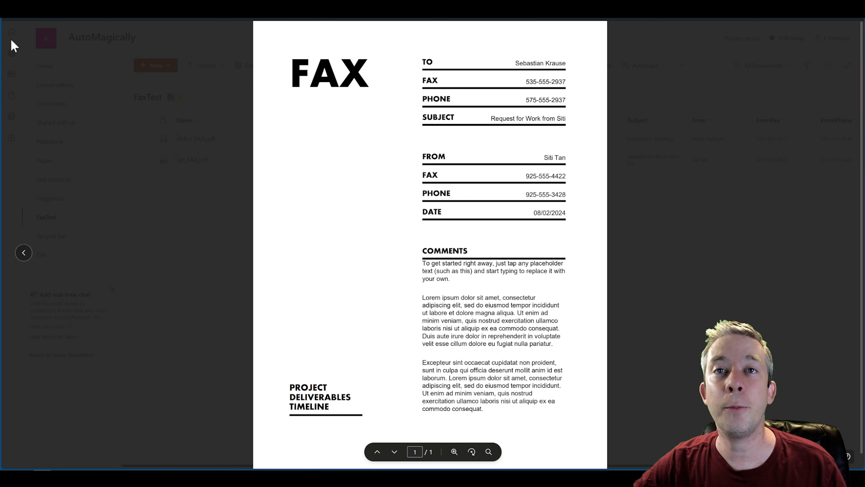
left_click(856, 22)
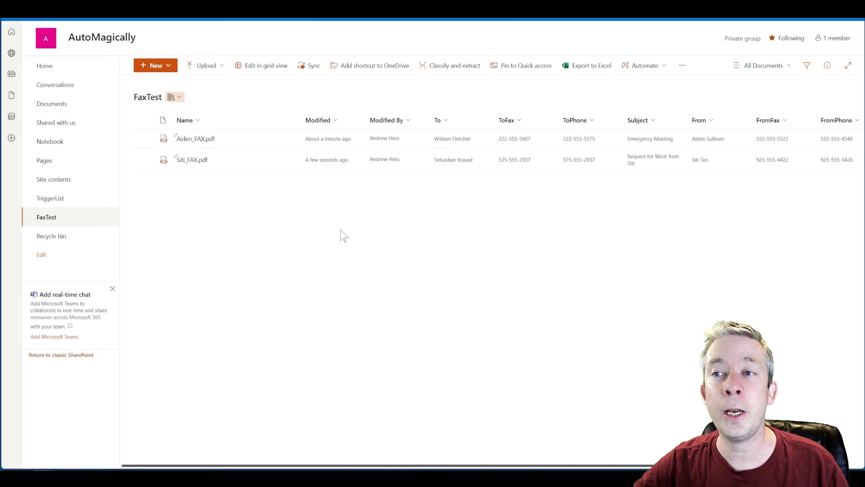